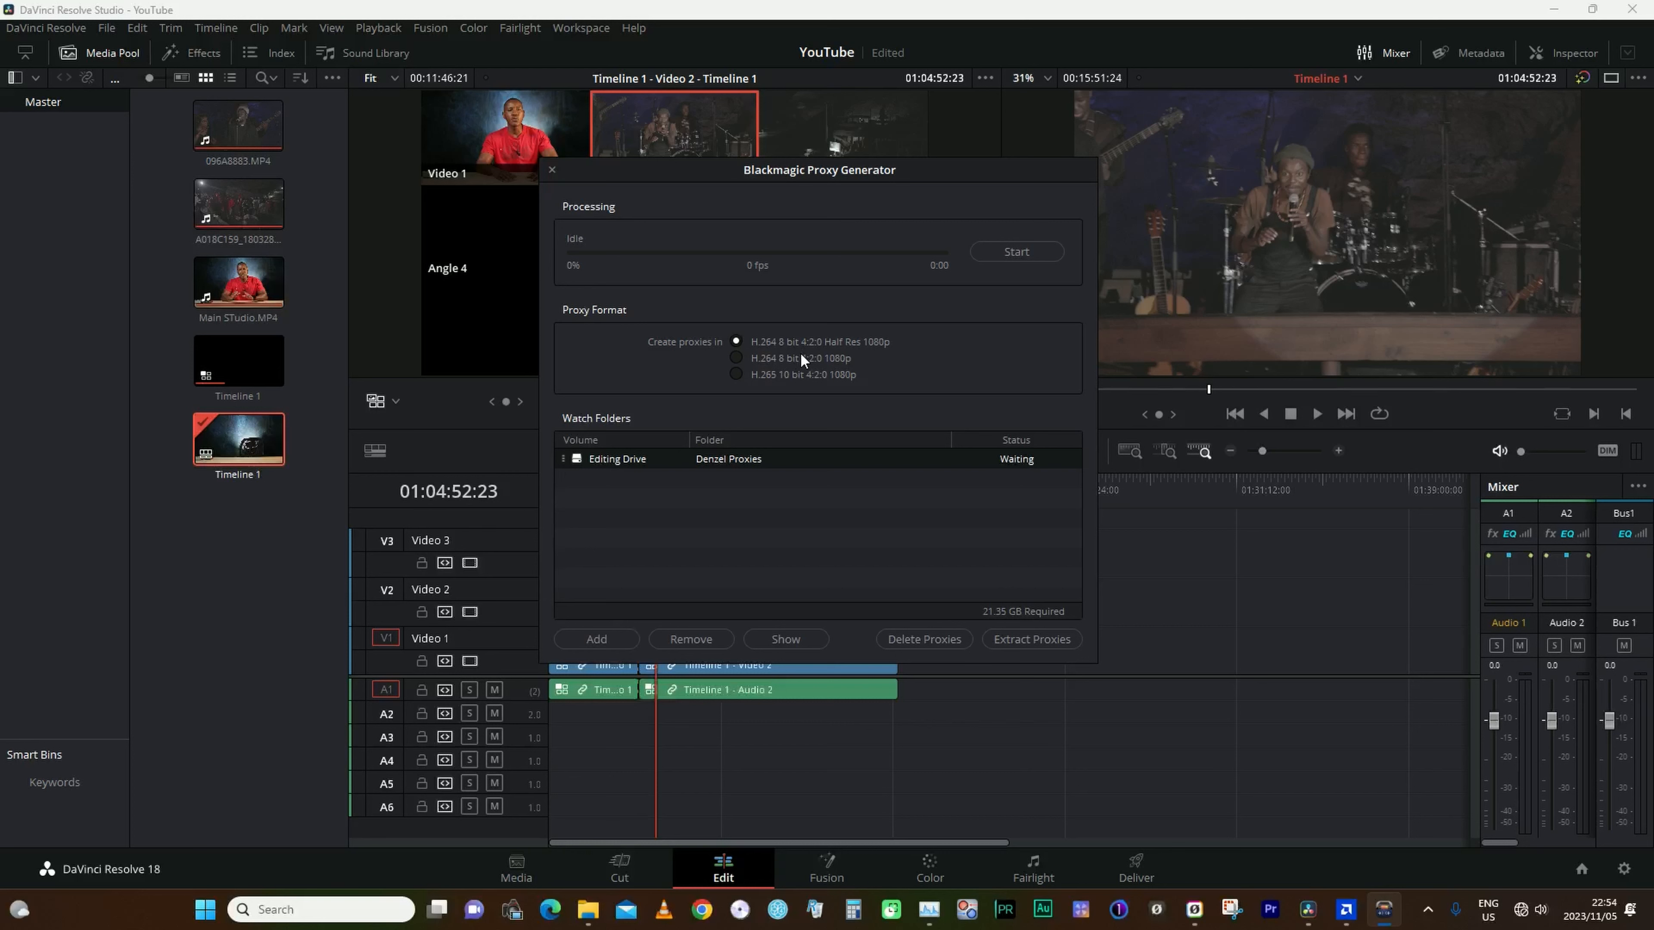
# - Close the Blackmagic Proxy Generator without adding a watch folder
pyautogui.click(596, 639)
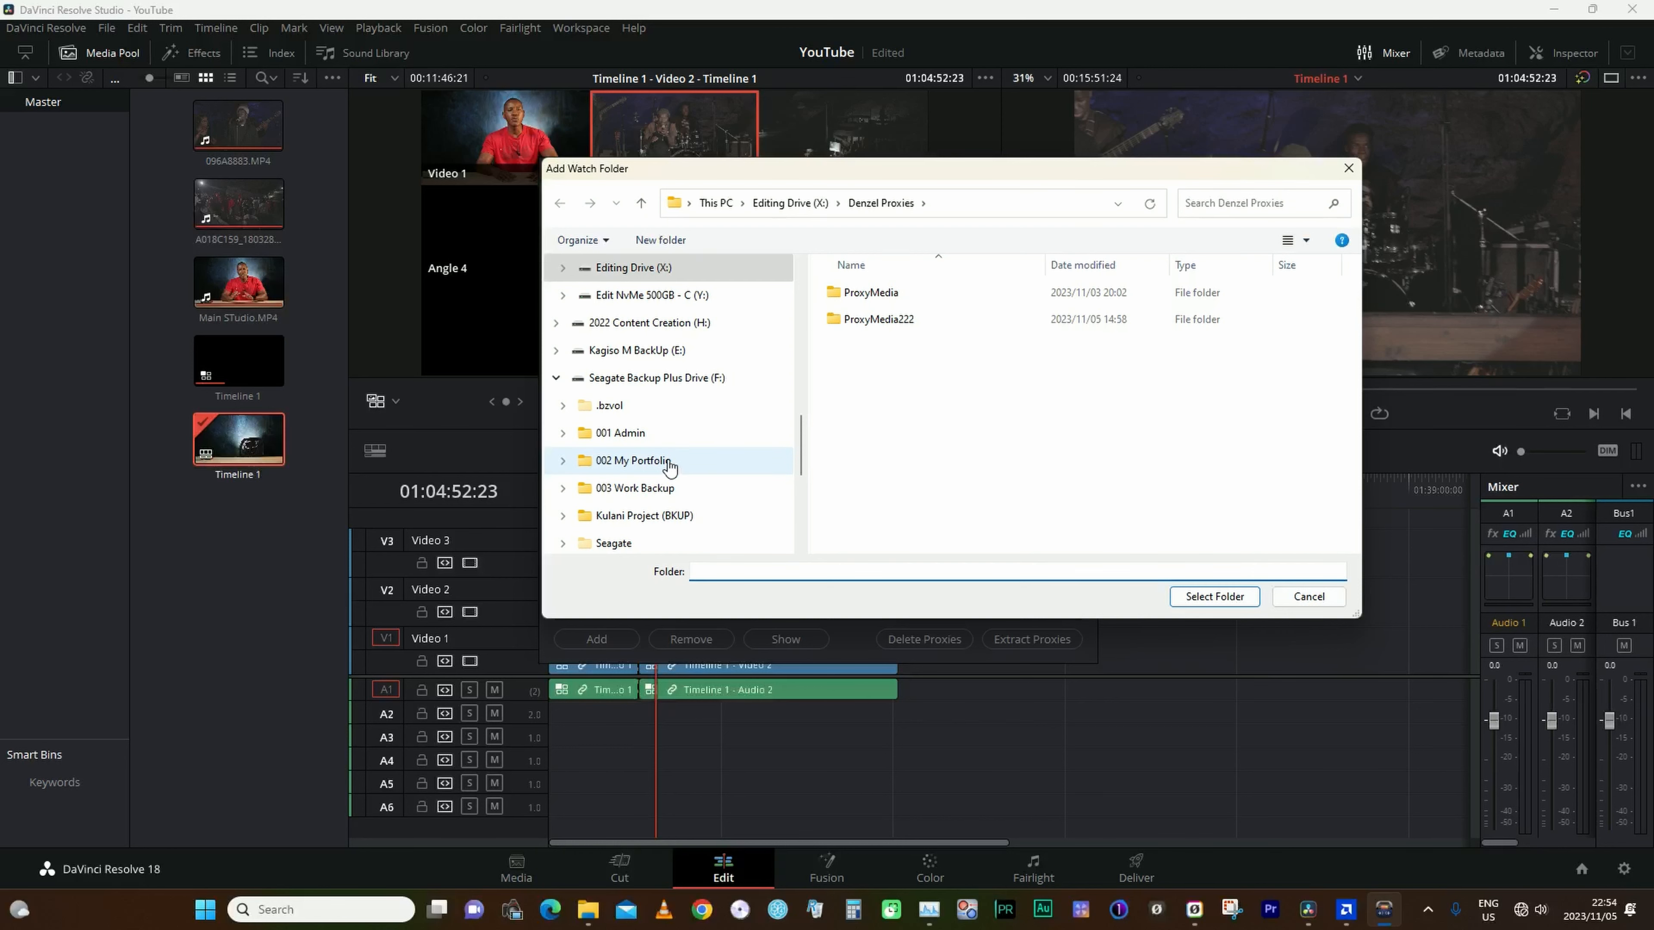
pyautogui.click(1325, 598)
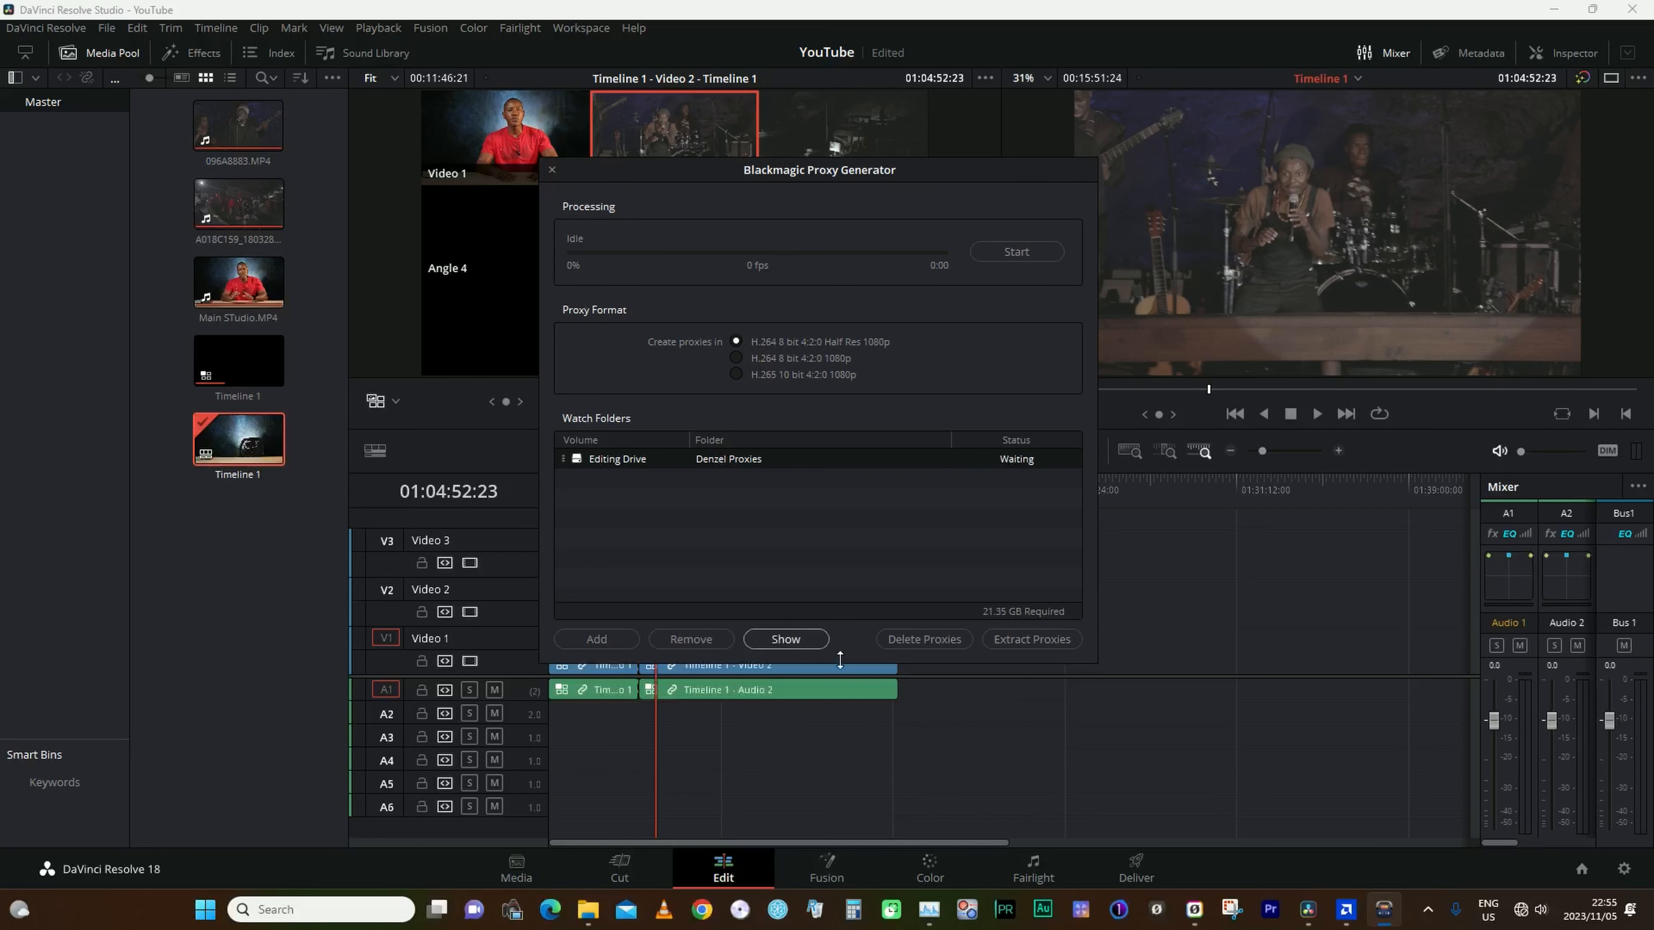
pyautogui.click(552, 171)
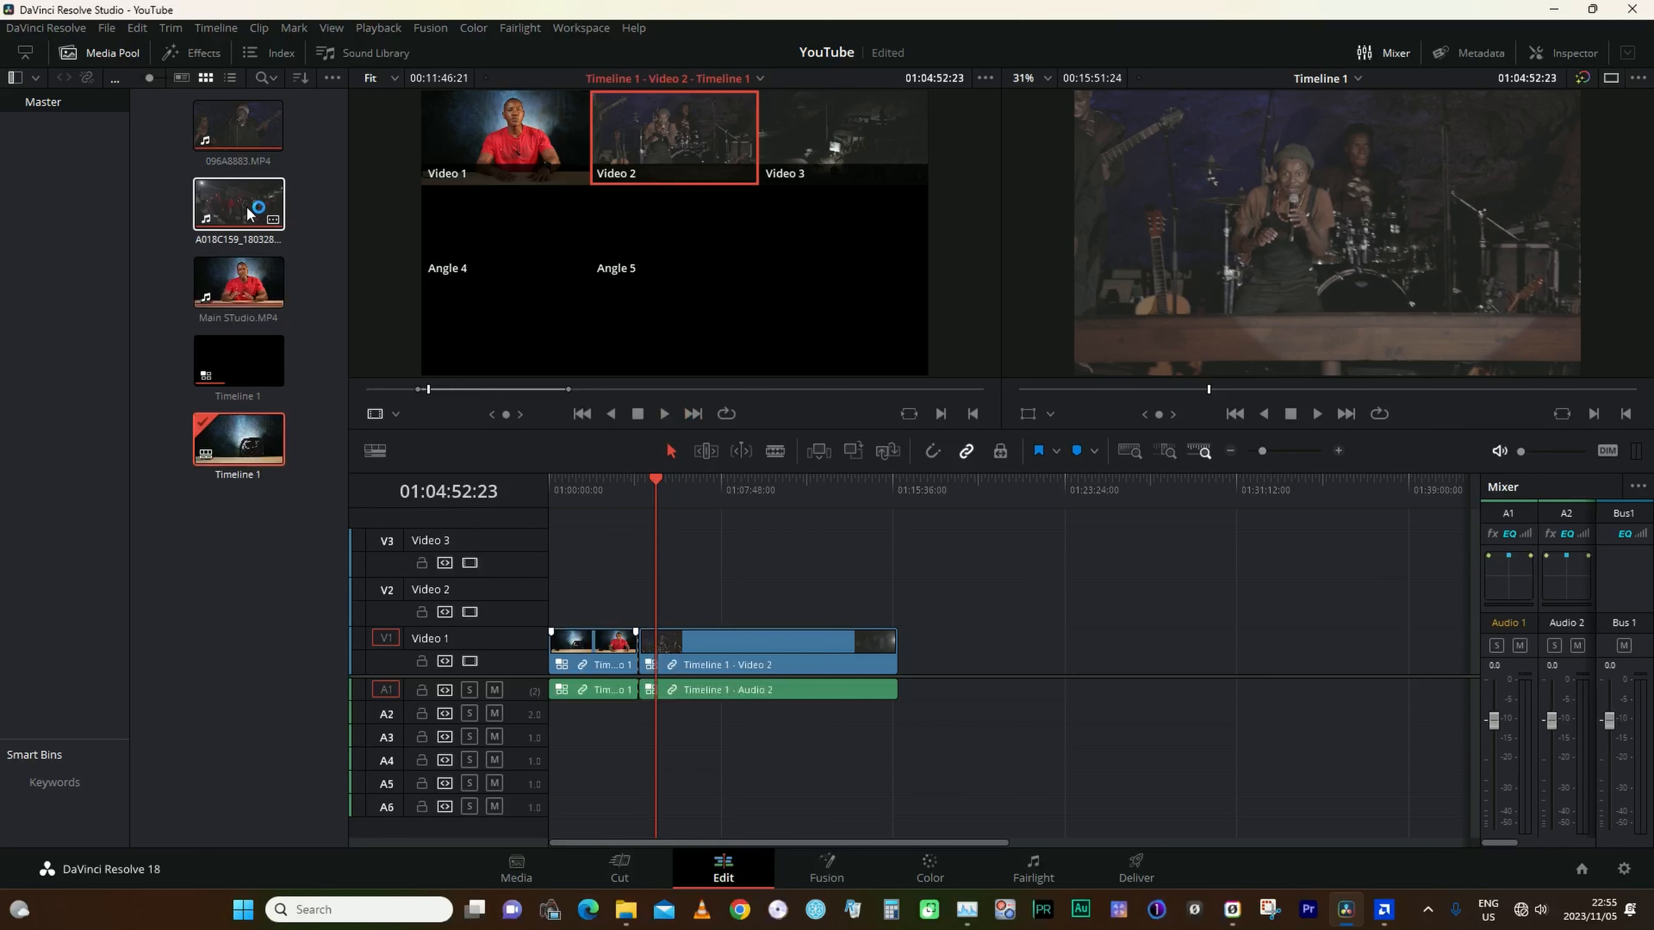
pyautogui.rightClick(215, 217)
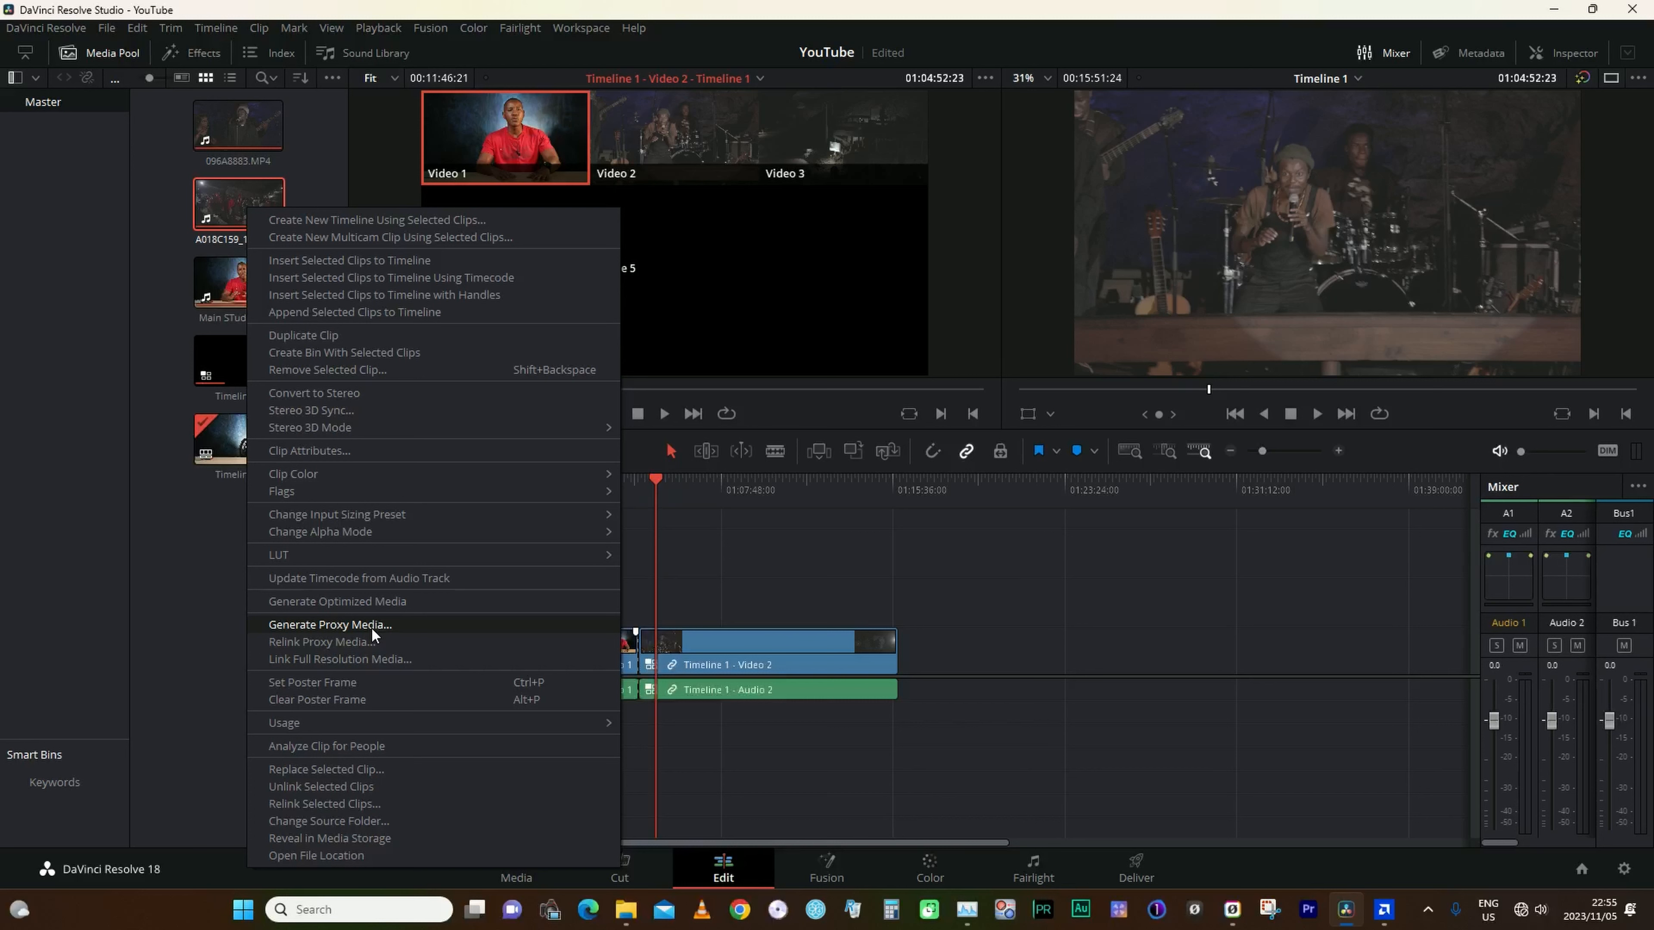
pyautogui.click(194, 531)
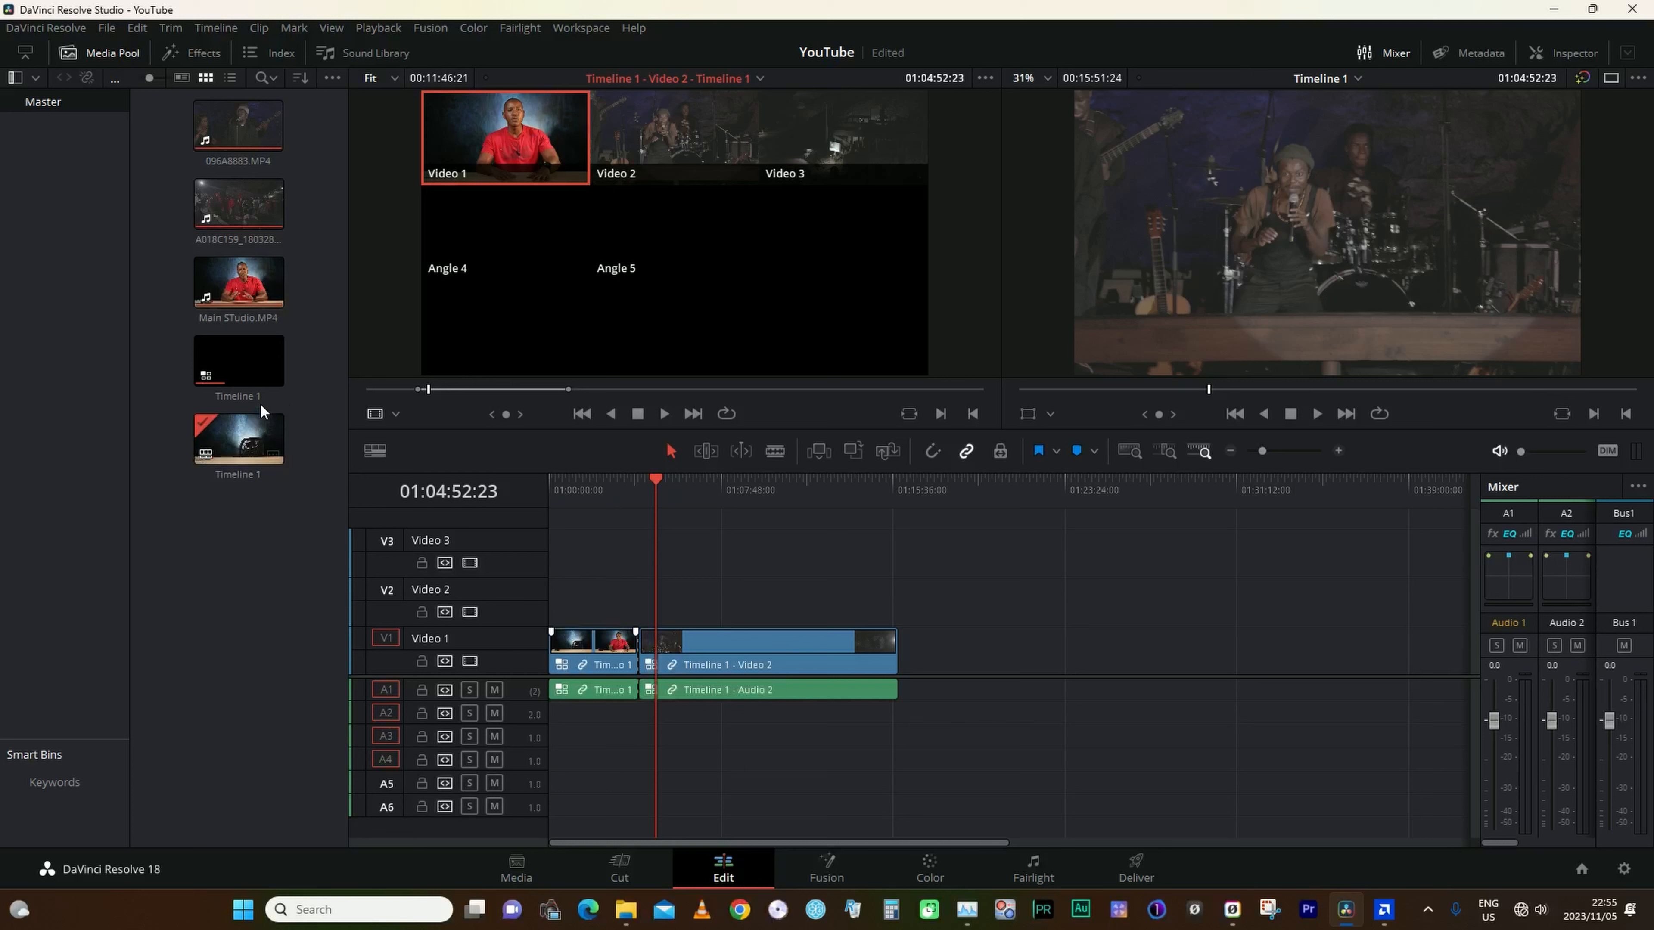
# - In the project's master settings, set the proxy media resolution to Half and the proxy media format to DNxHR SQ
pyautogui.click(106, 28)
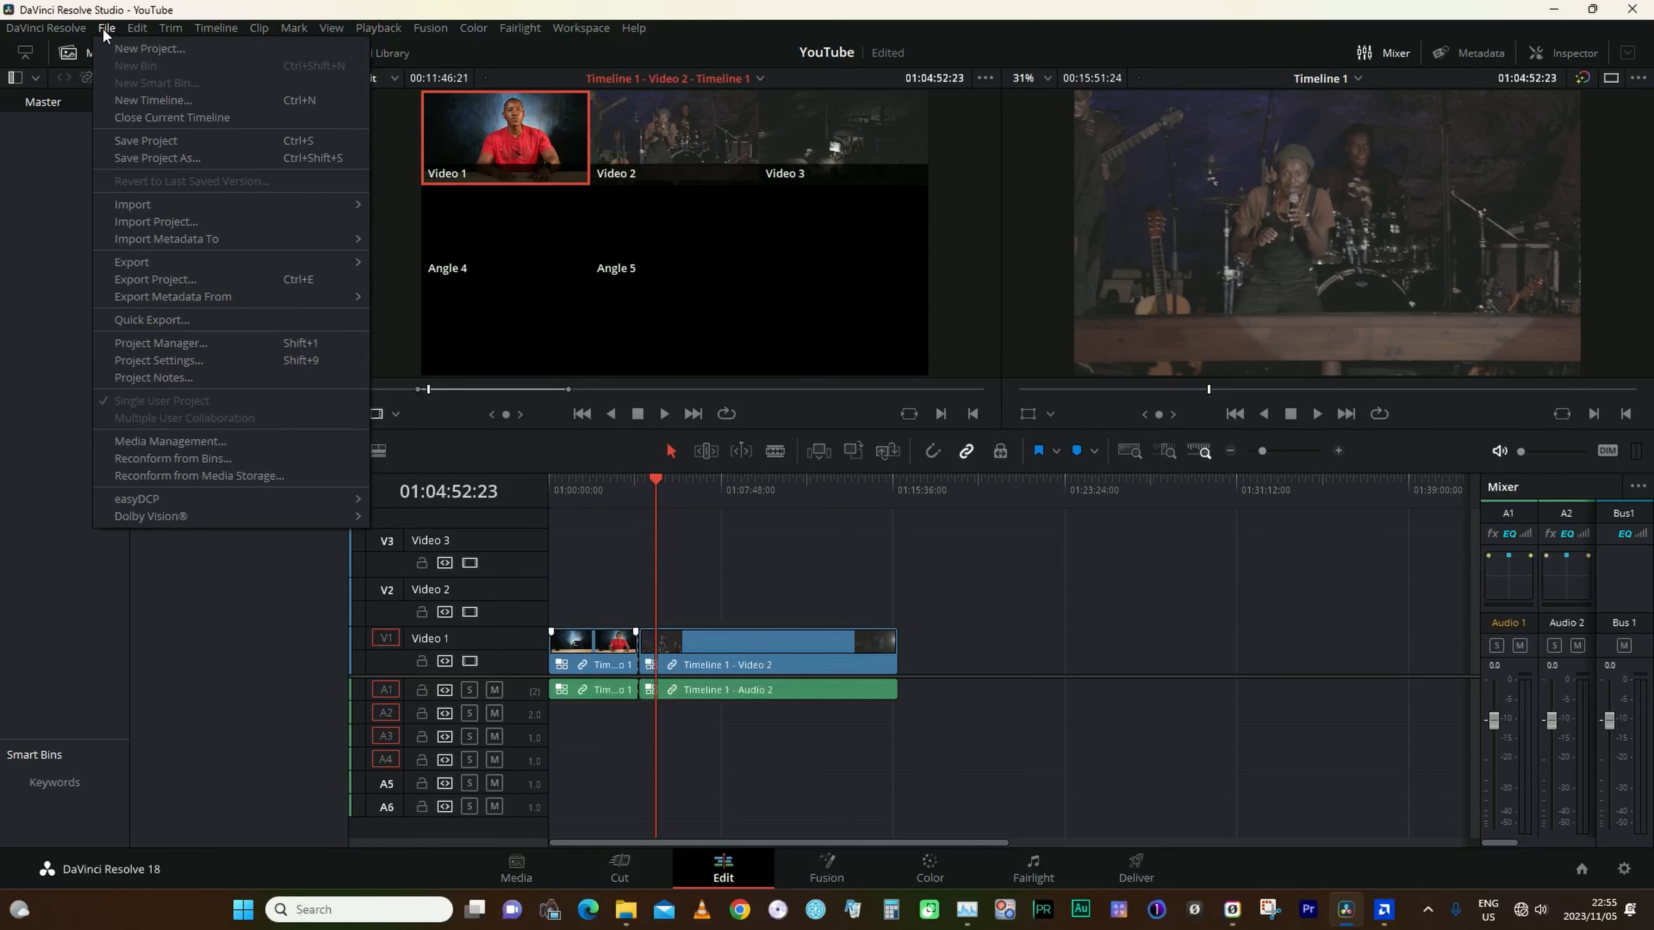
pyautogui.click(159, 362)
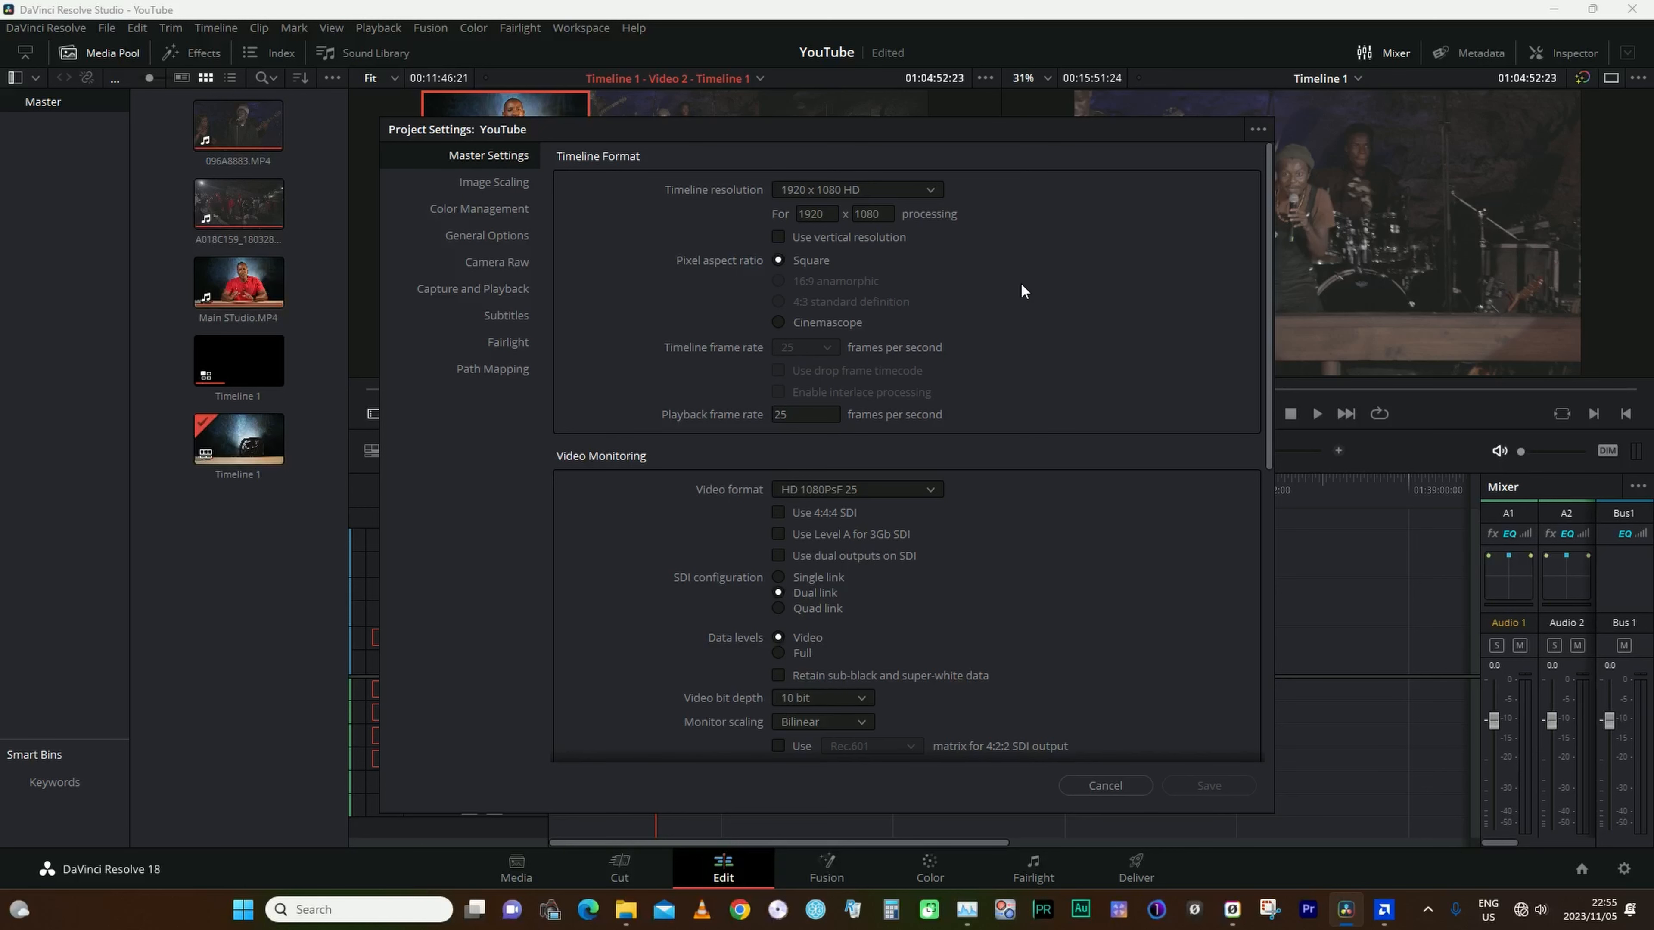
pyautogui.scroll(-10, 1016, 289)
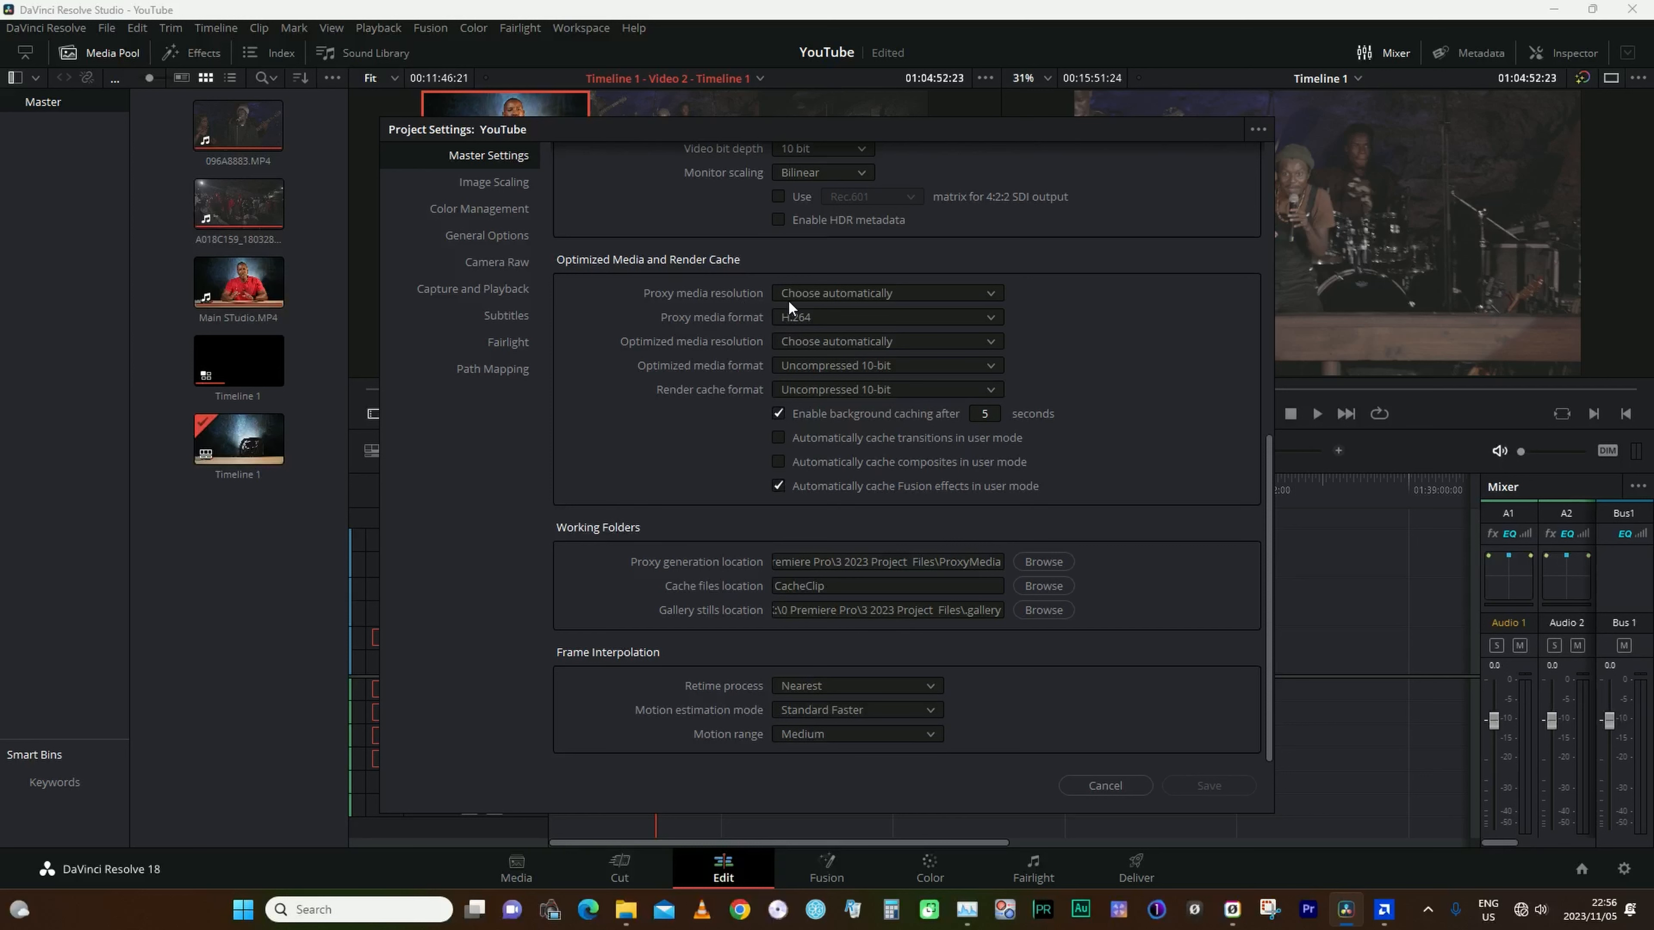
pyautogui.click(986, 294)
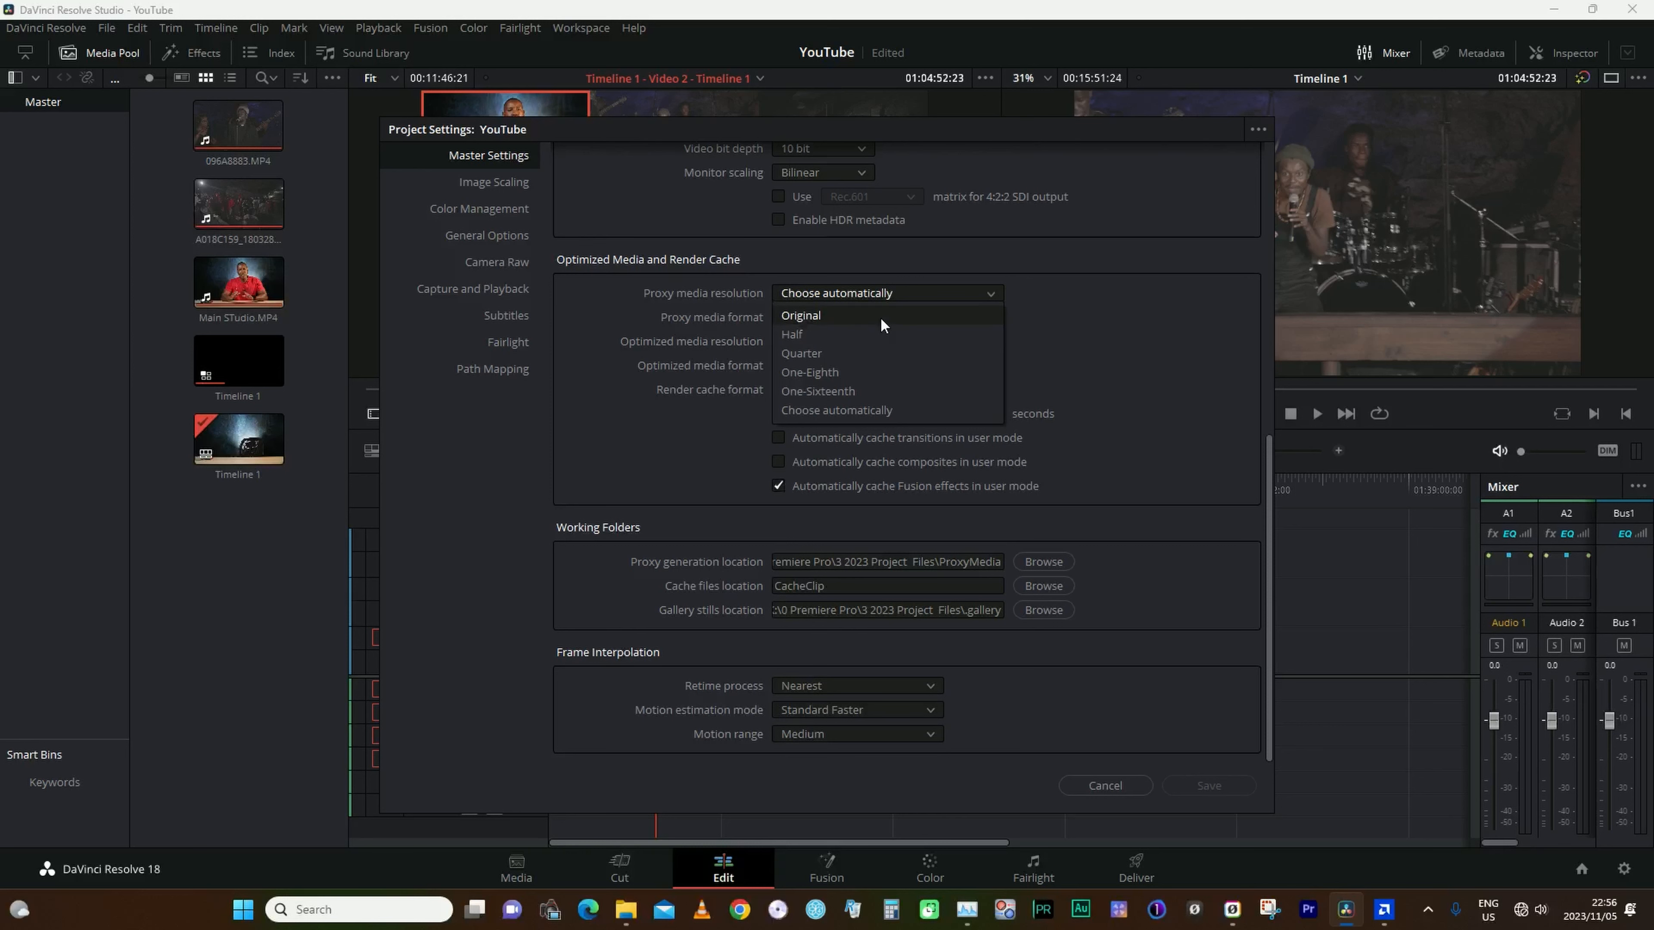
pyautogui.click(869, 333)
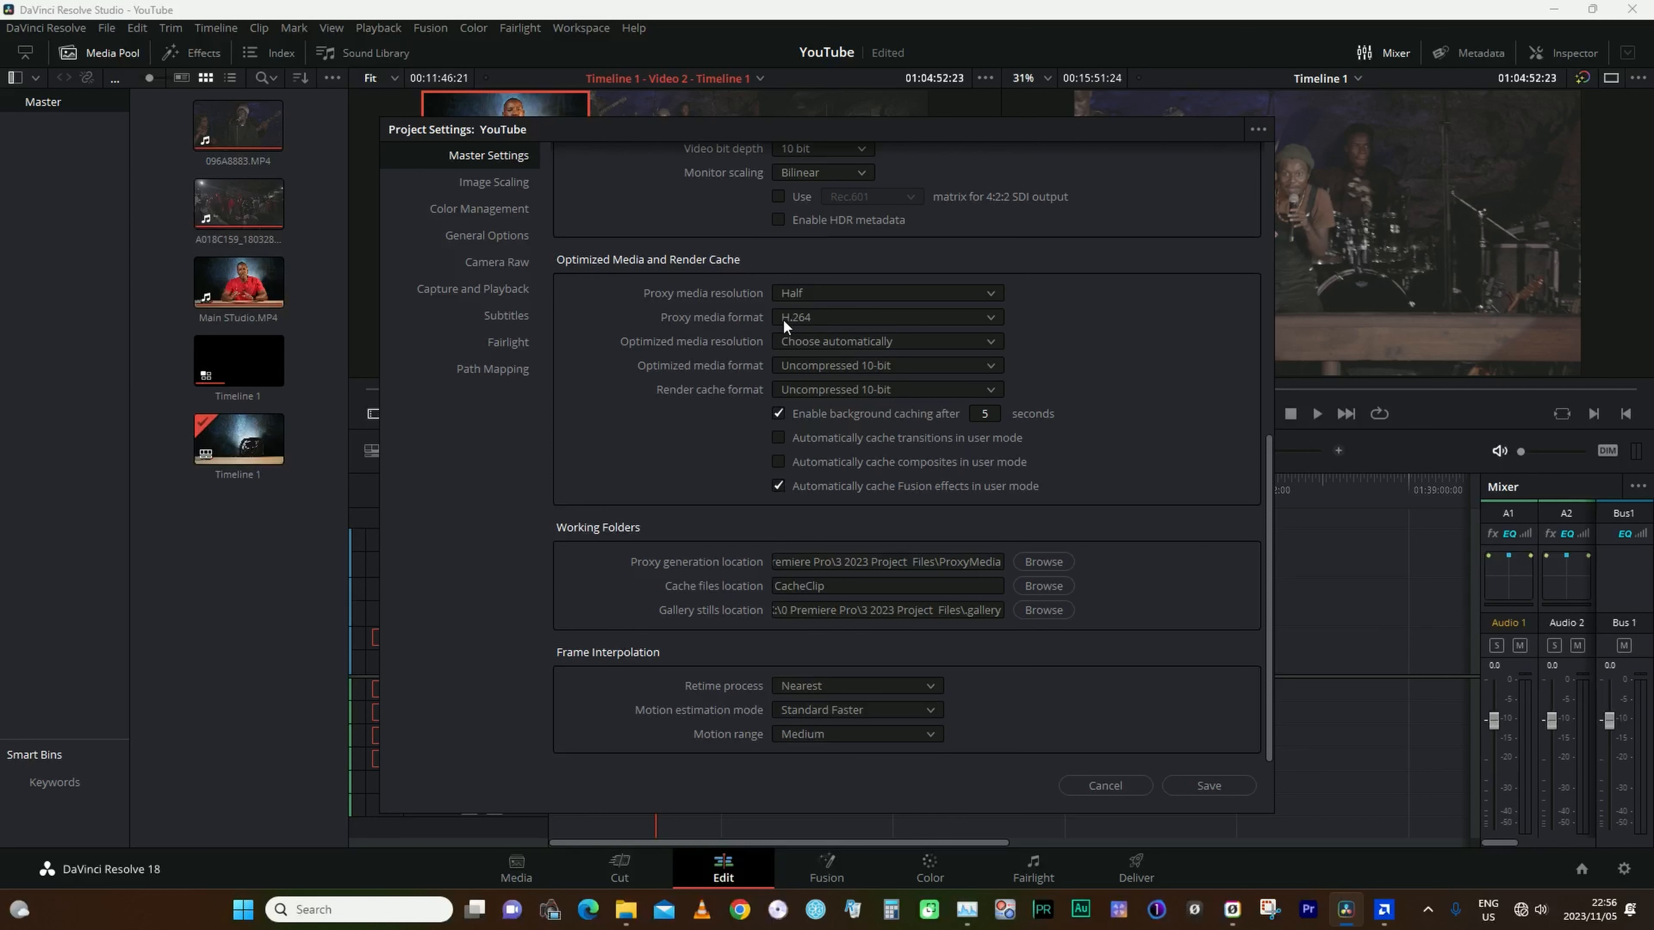
pyautogui.click(840, 317)
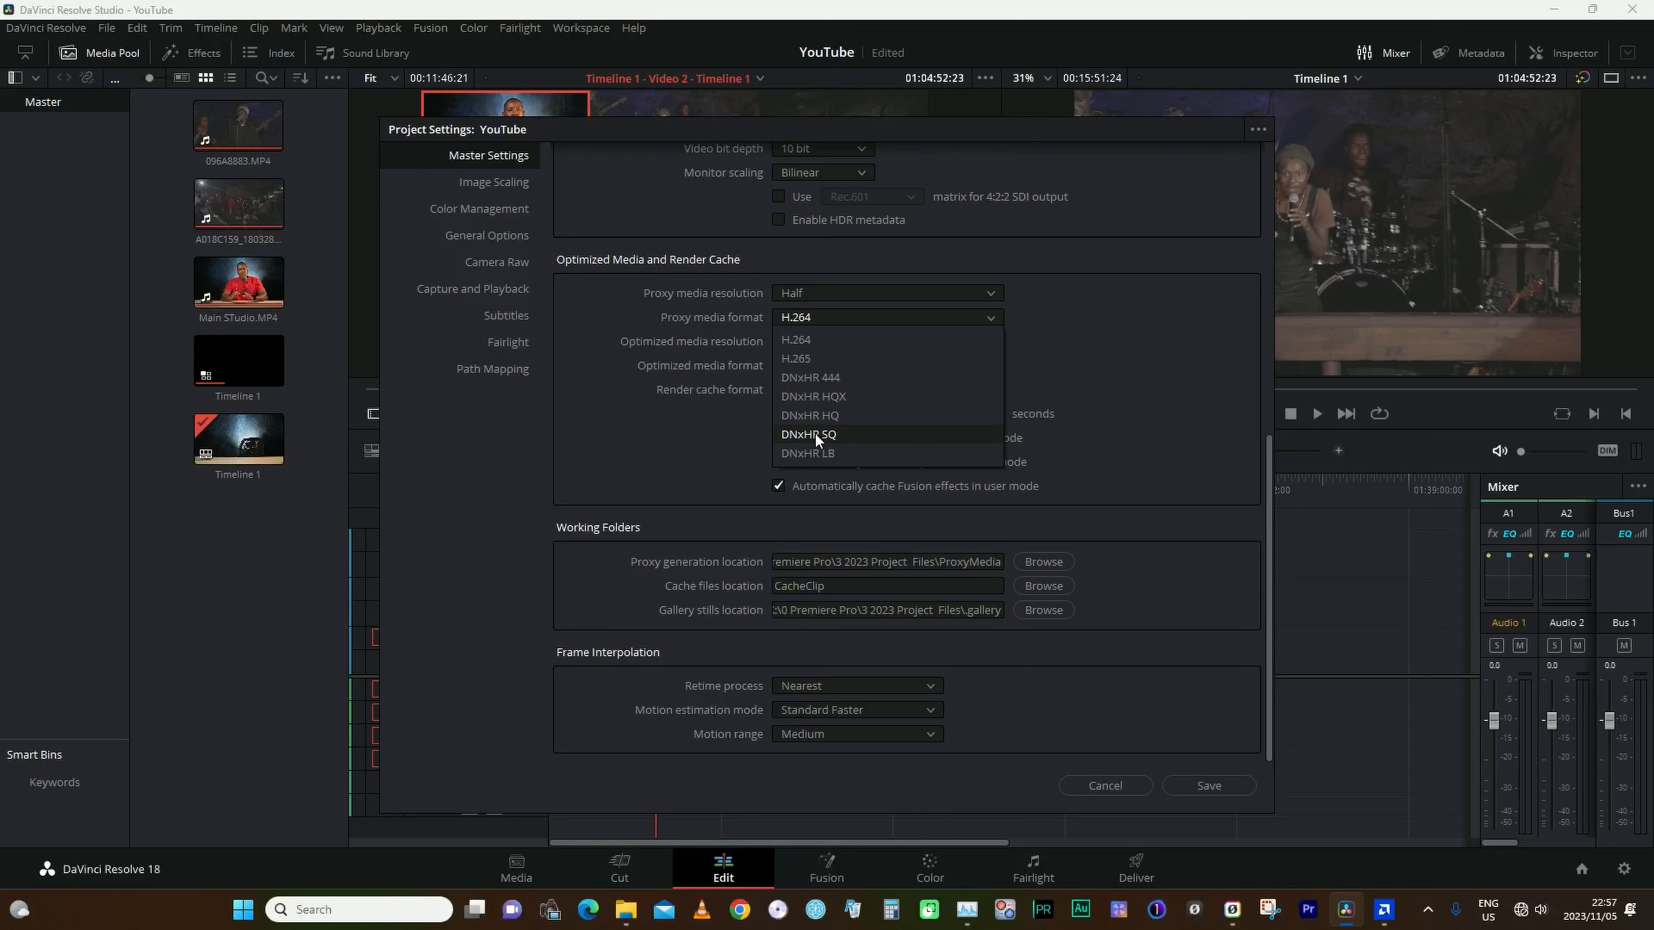
pyautogui.click(812, 435)
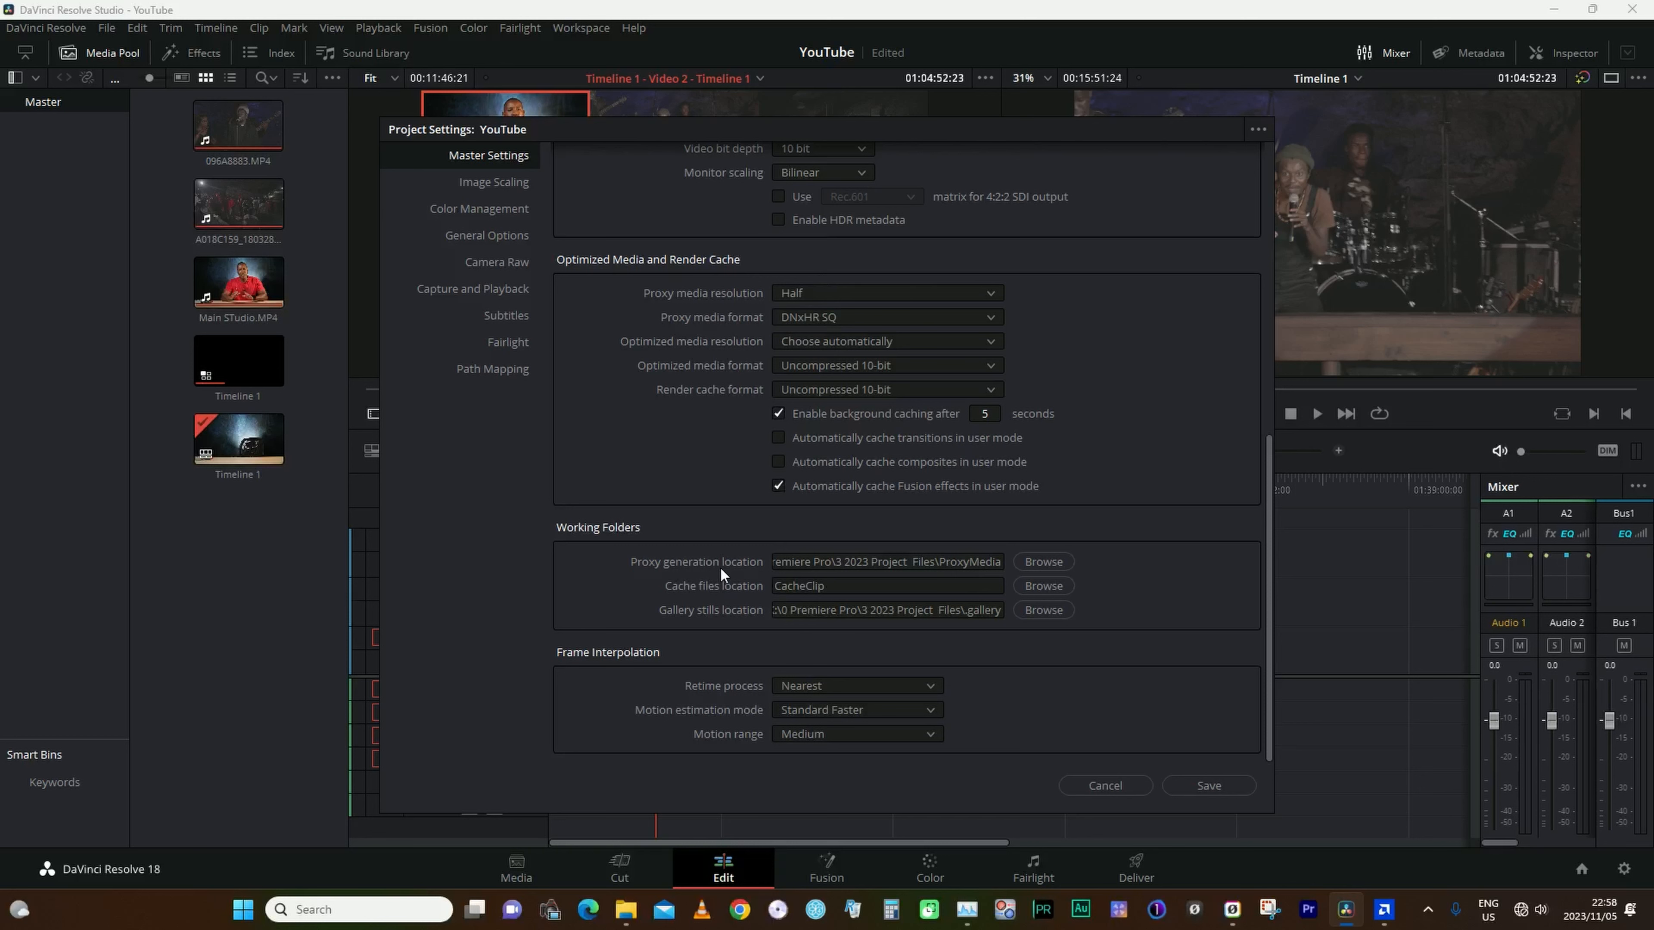
# - Examine the full proxy generation location path under Working Folders, including its folder picker, without changing the folder
pyautogui.click(879, 561)
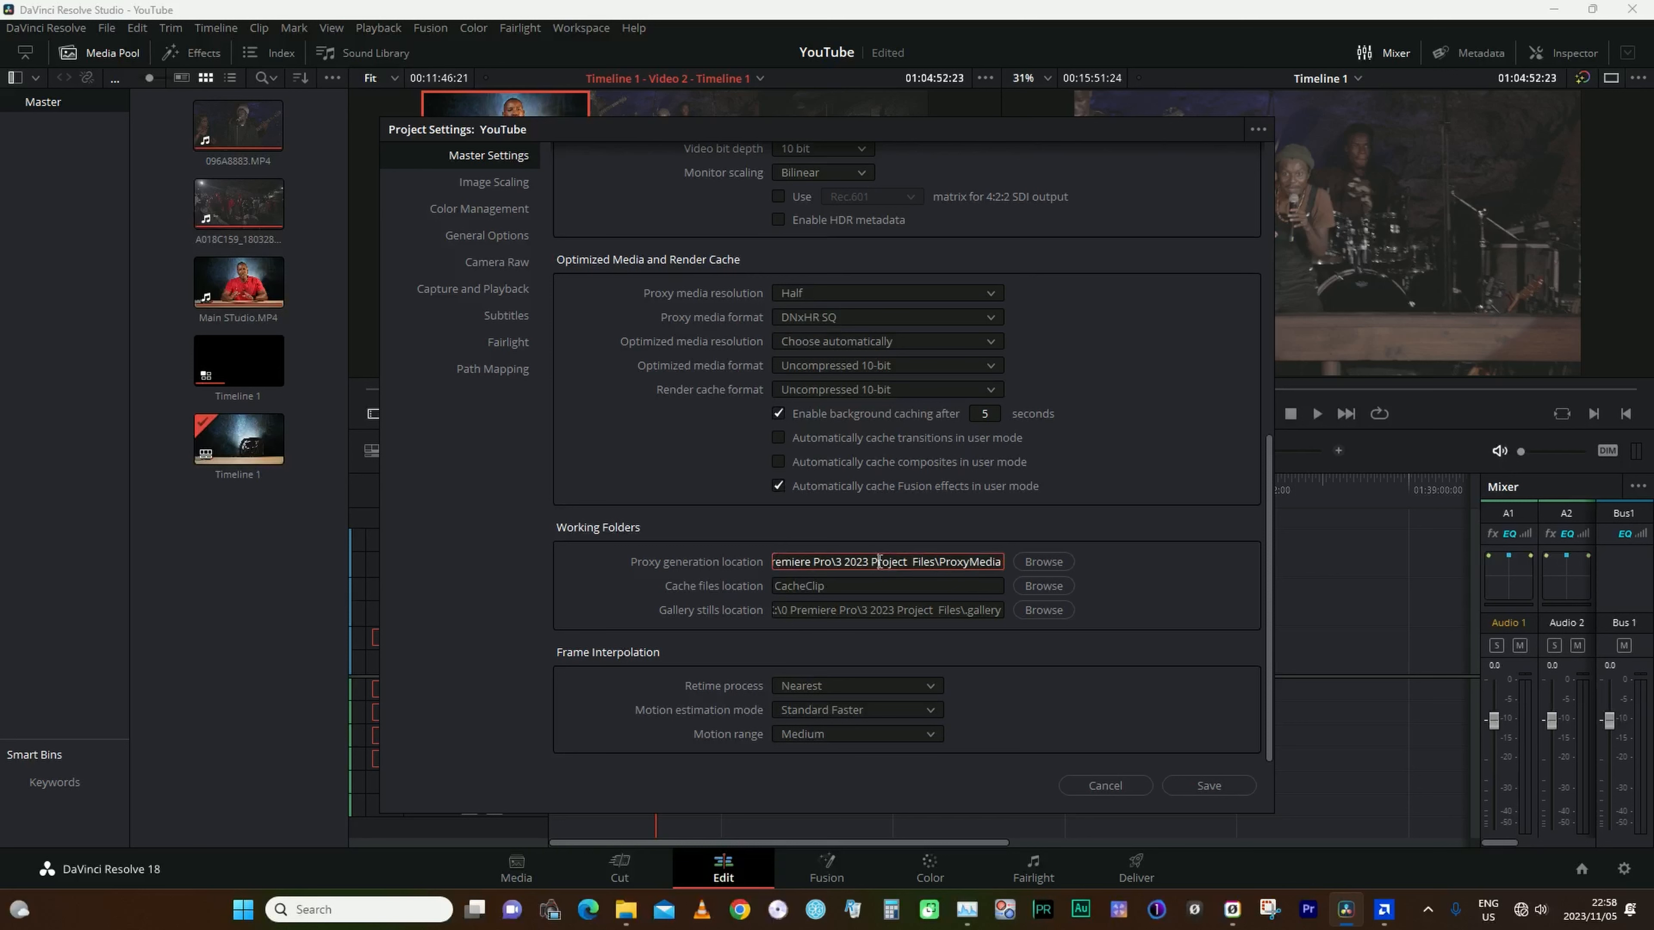
pyautogui.press('Left')
pyautogui.press('Home')
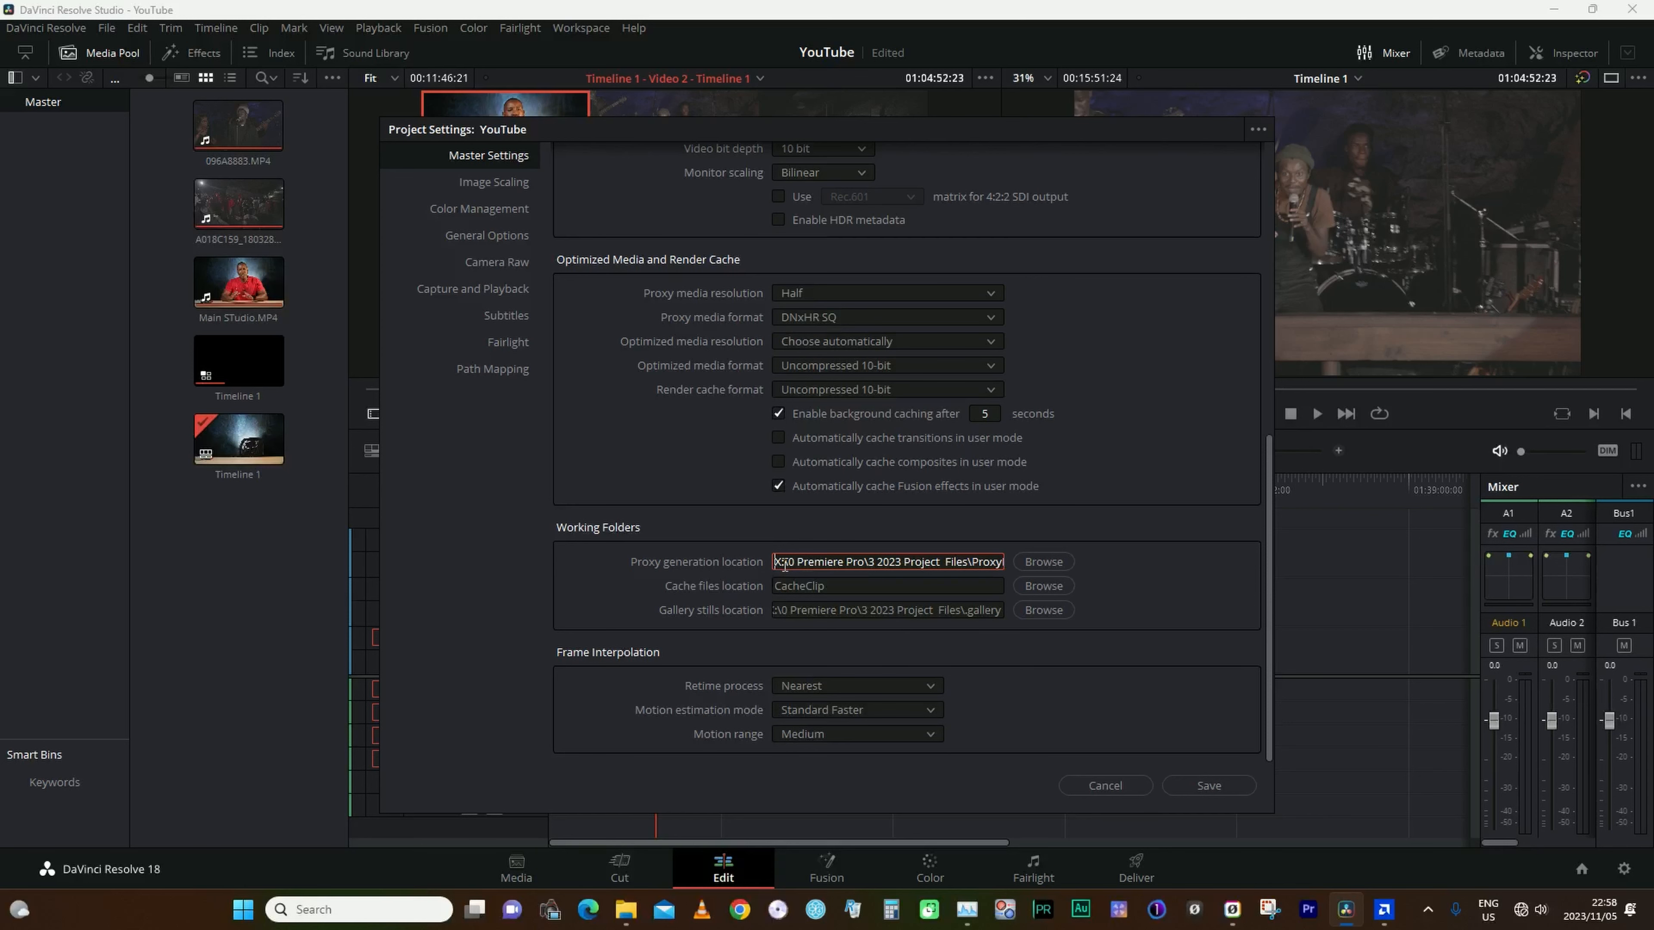
pyautogui.click(1045, 561)
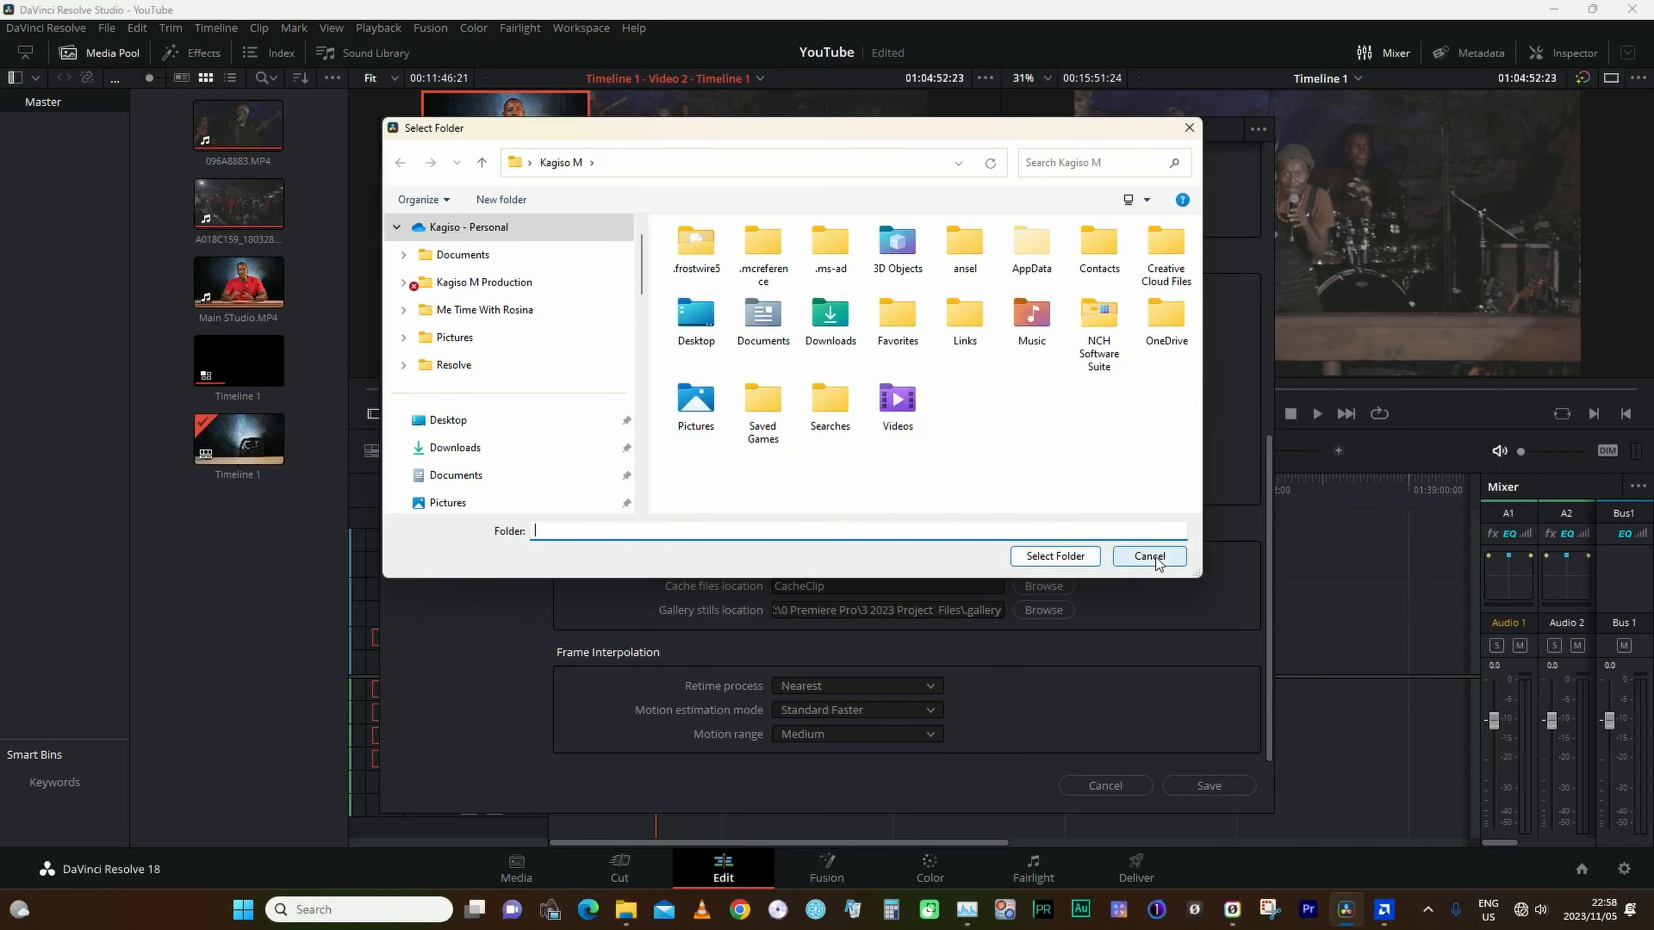
pyautogui.click(1150, 557)
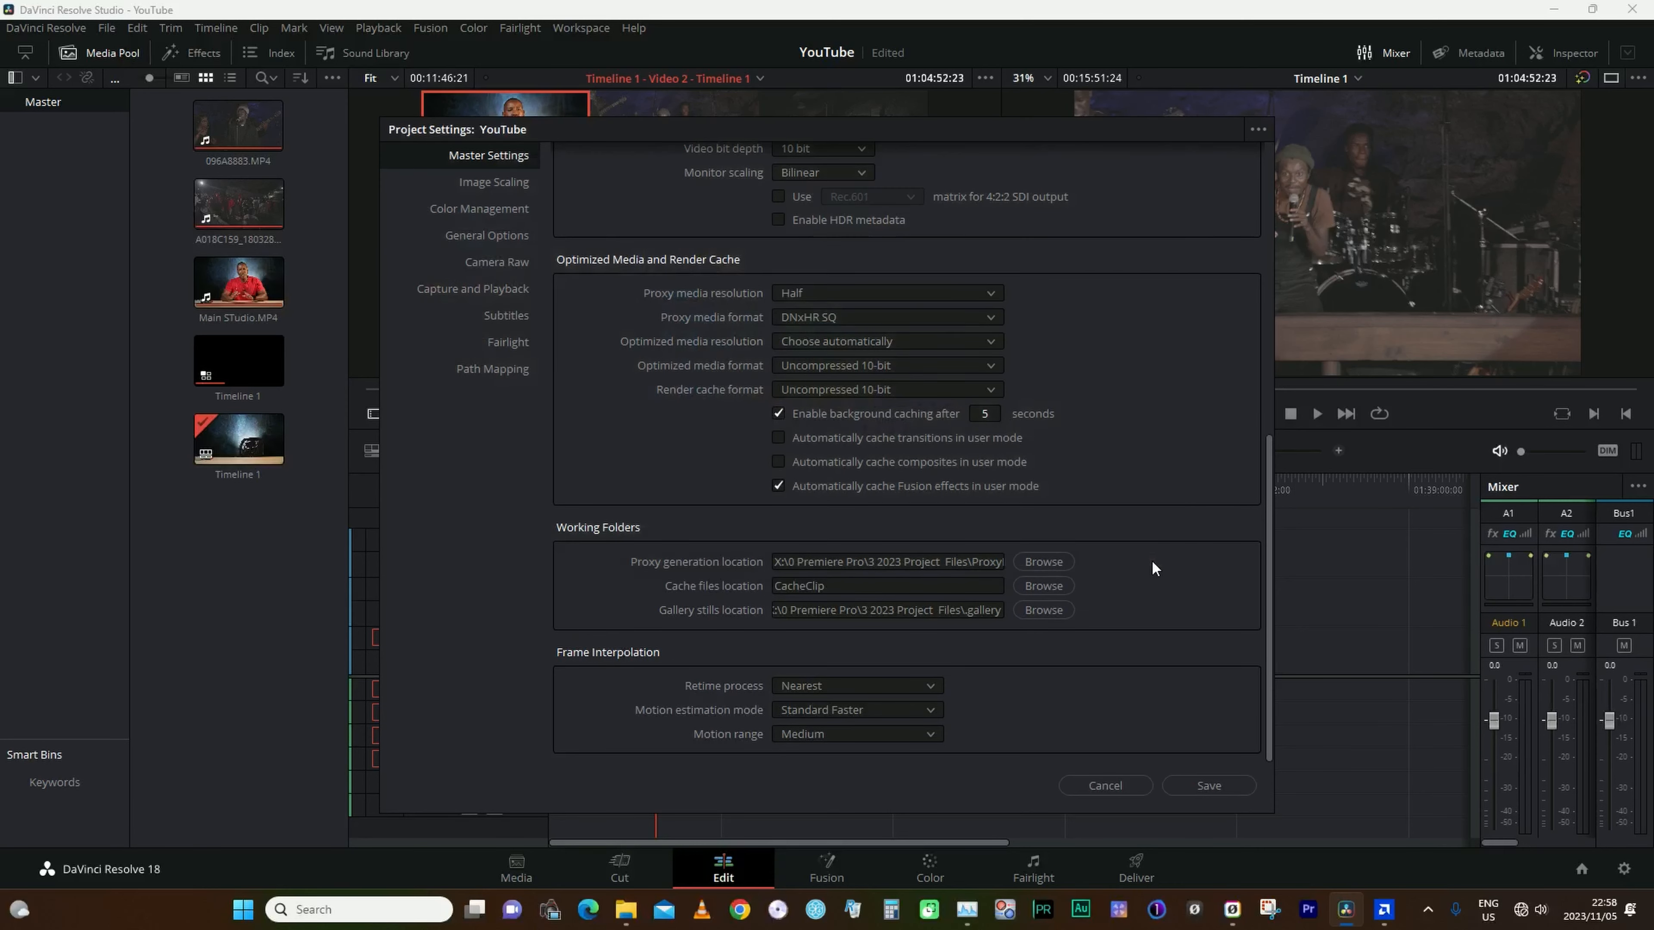
pyautogui.click(975, 561)
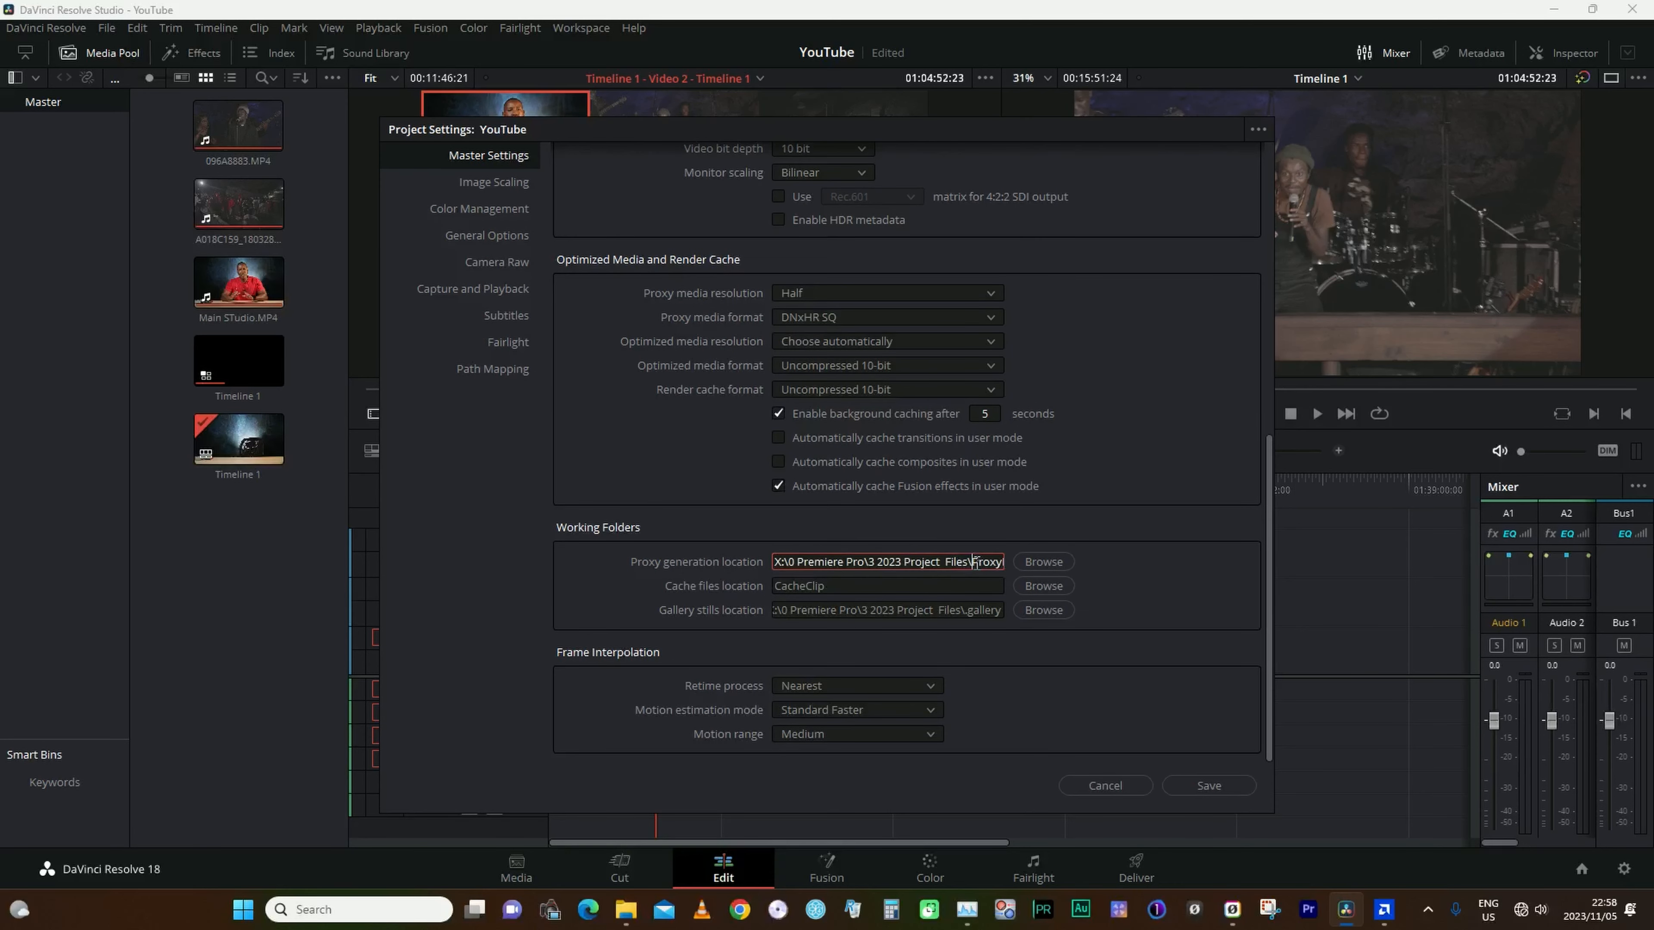
pyautogui.press('Right')
pyautogui.press('Right')
pyautogui.press('Right')
pyautogui.press('Right')
pyautogui.press('Right')
pyautogui.press('Right')
pyautogui.press('Right')
pyautogui.press('Right')
pyautogui.press('Right')
pyautogui.press('Right')
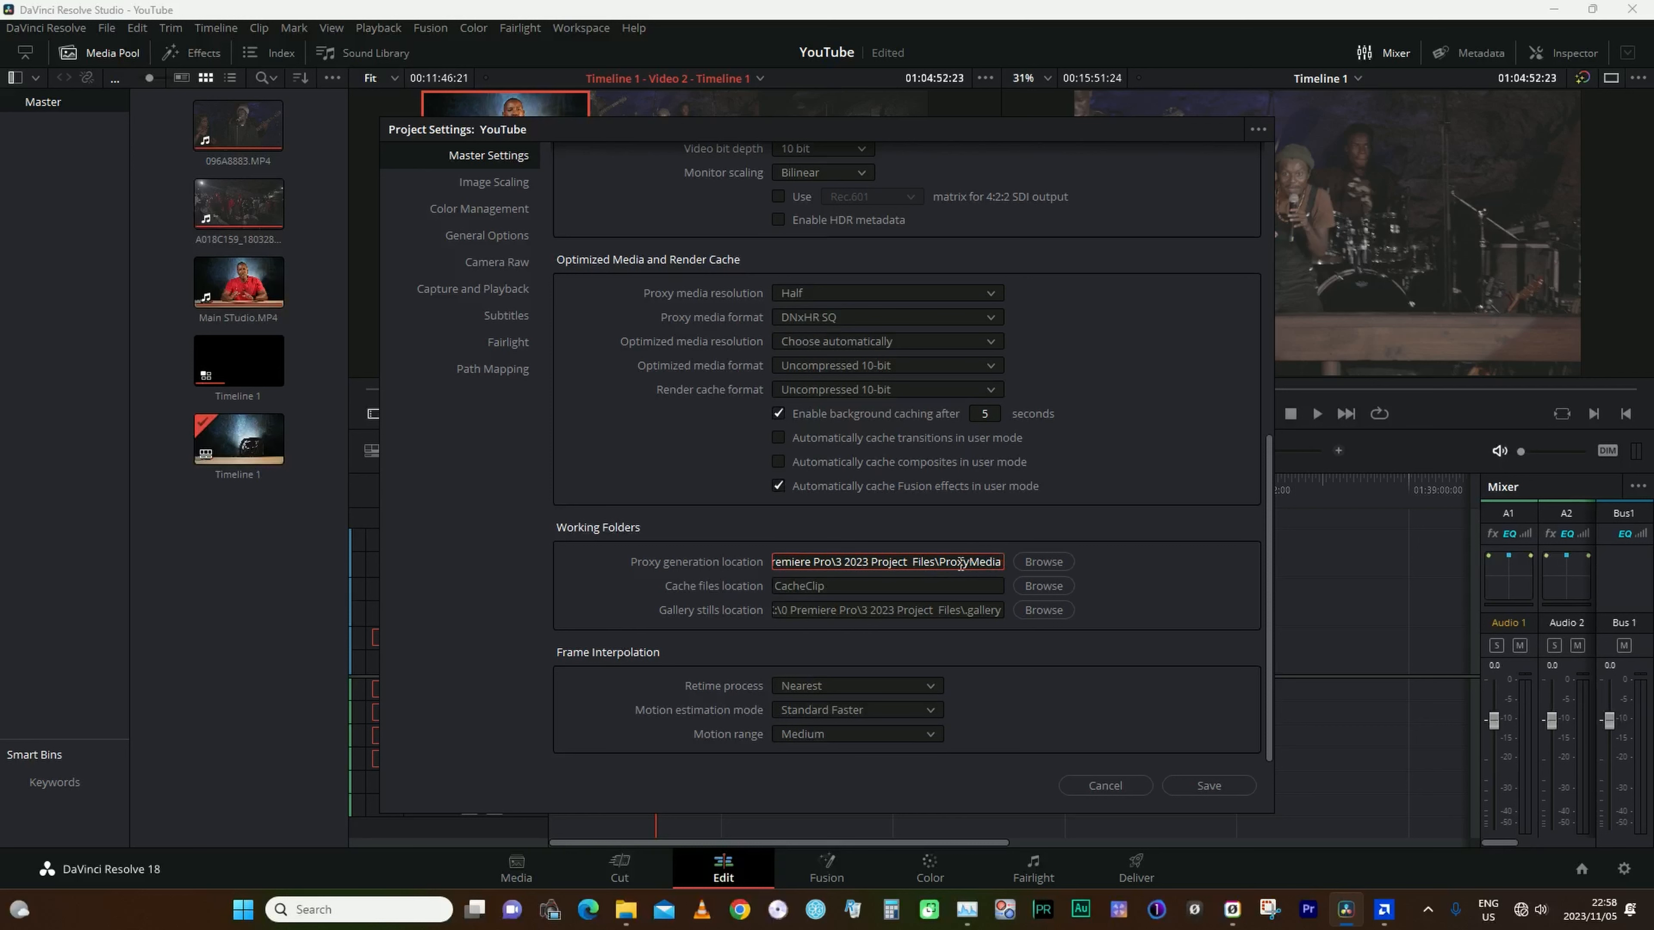
pyautogui.click(1121, 562)
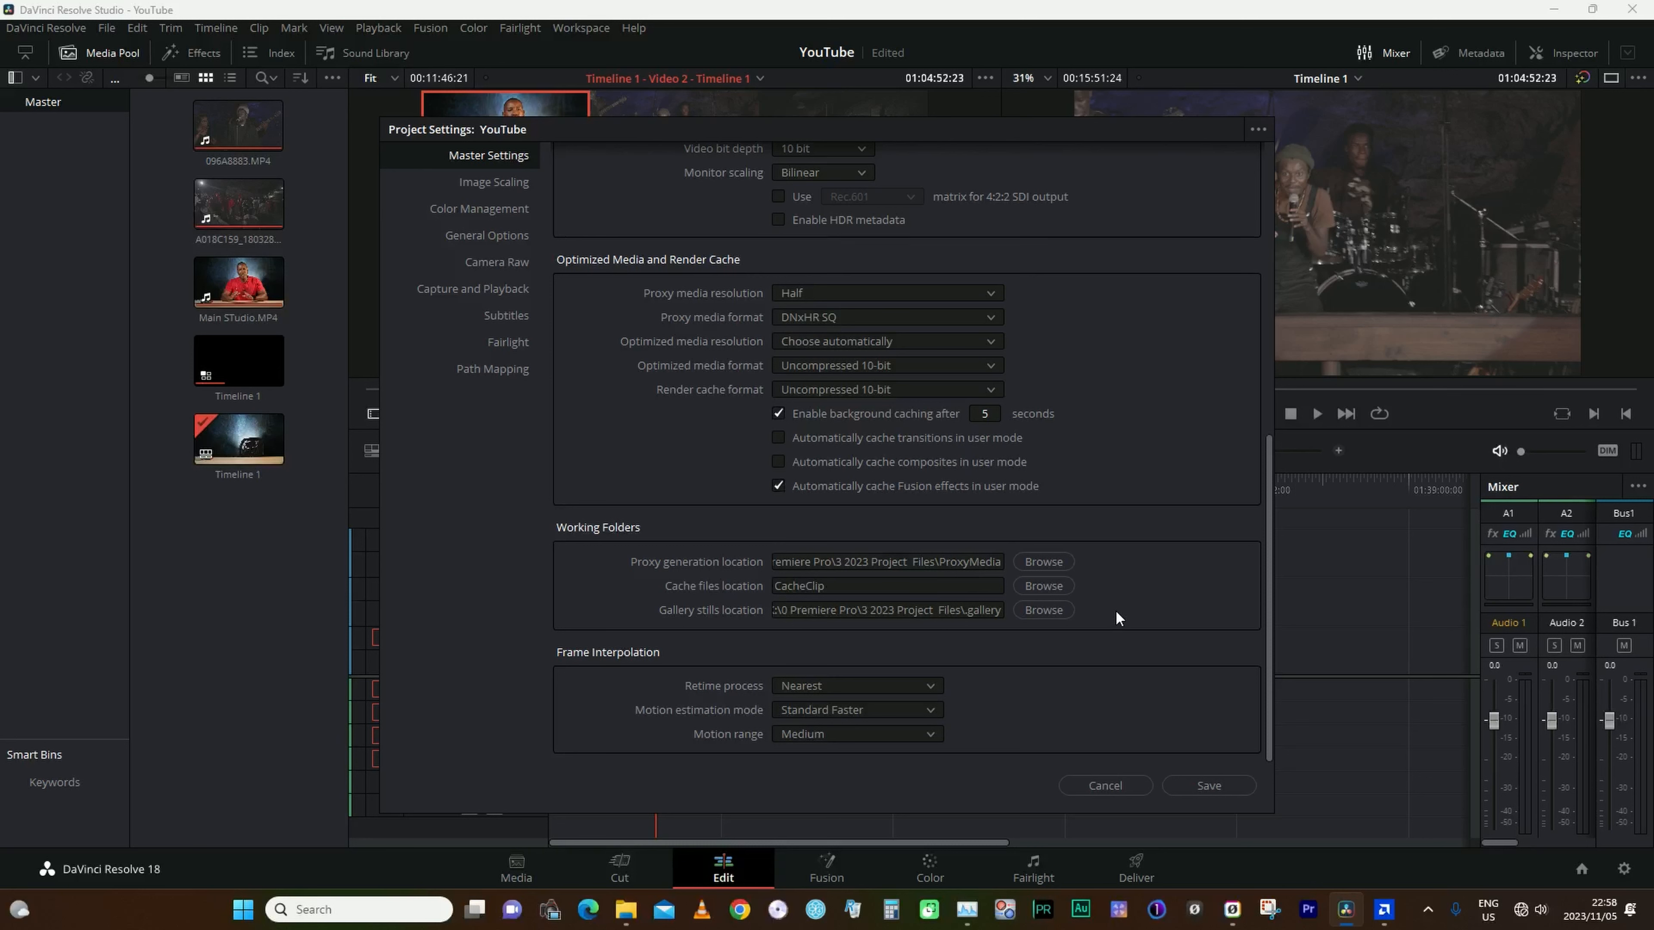
# - Check which drive the cache, gallery stills and proxy locations use, and save the project settings
pyautogui.click(868, 585)
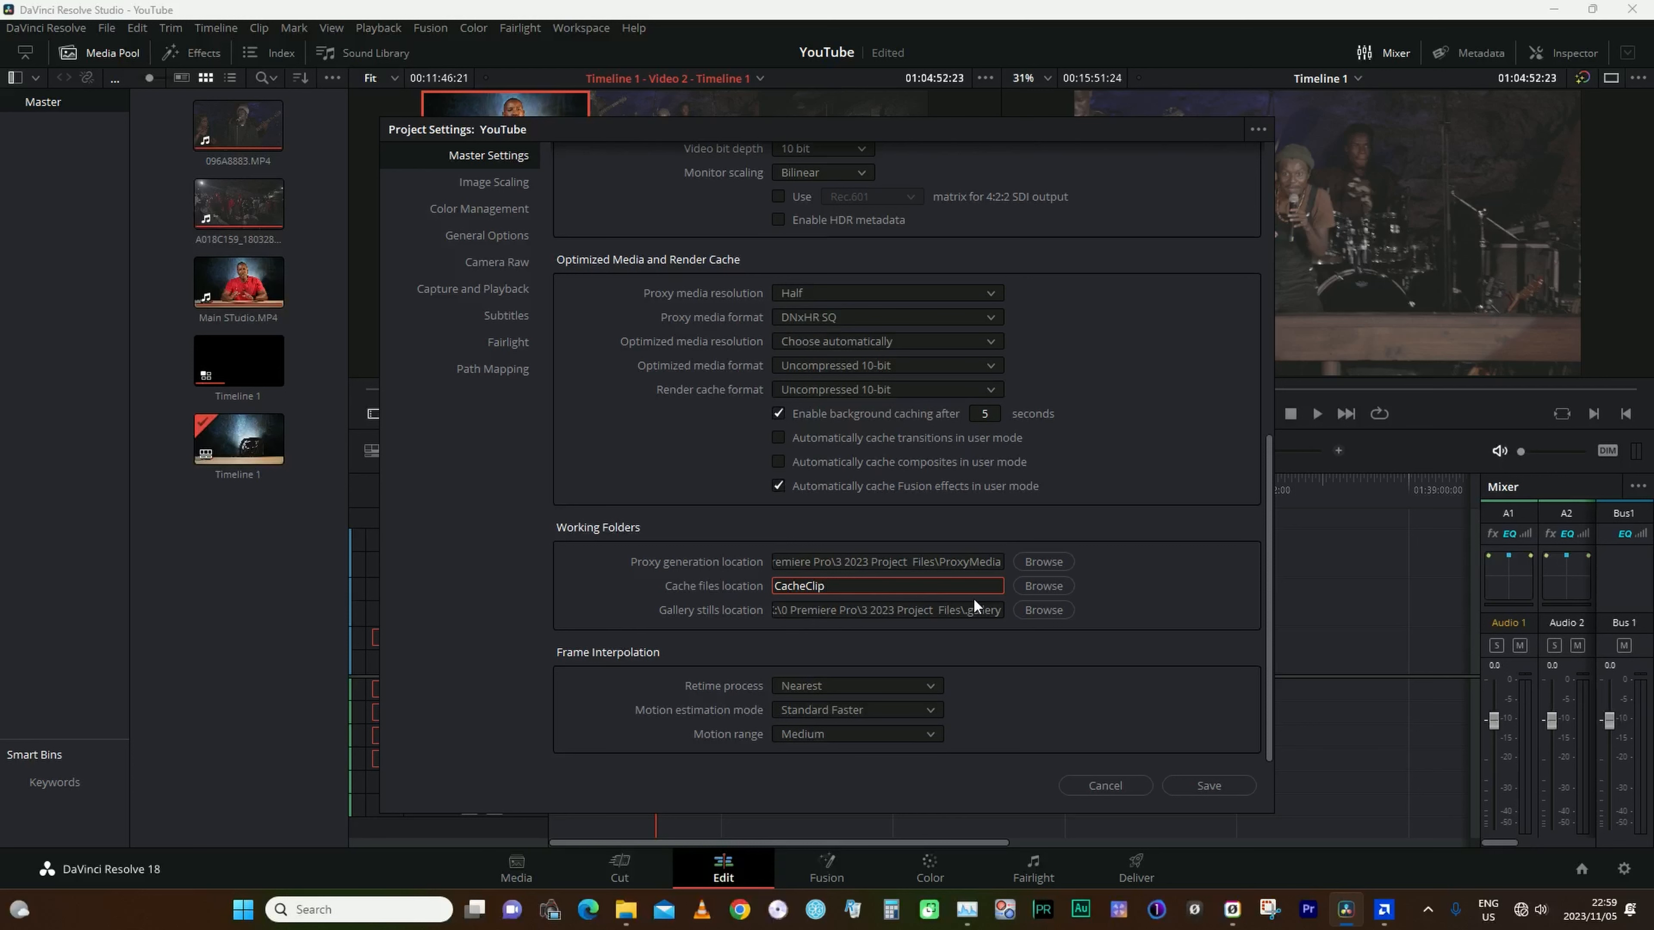
pyautogui.click(812, 615)
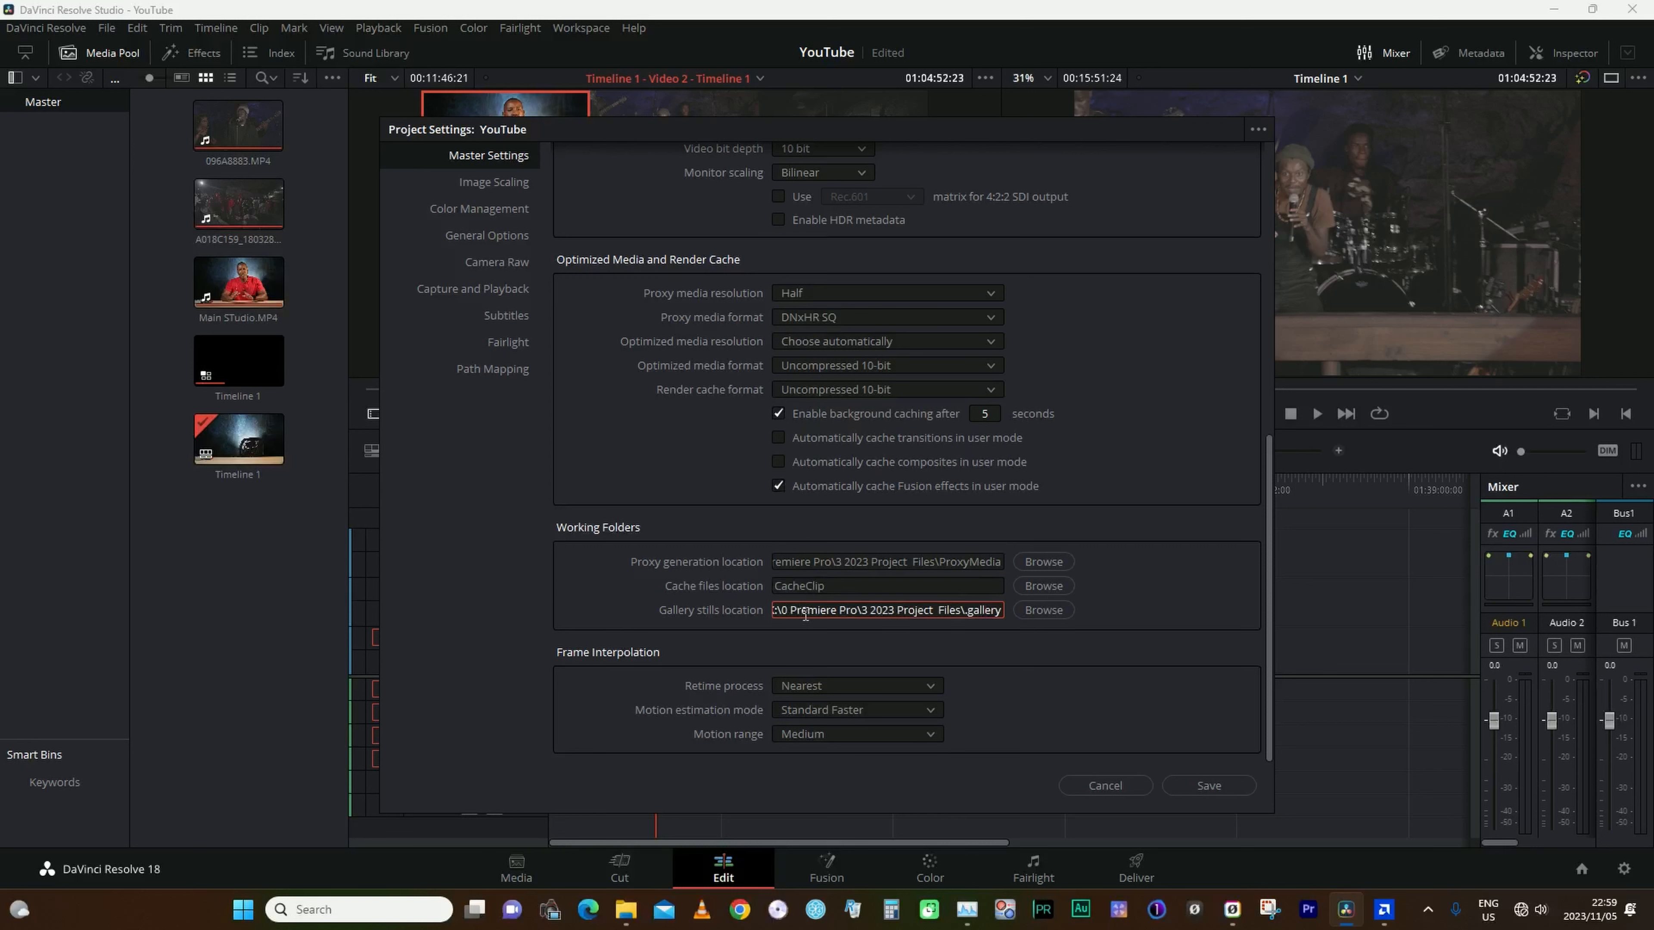
pyautogui.press('Home')
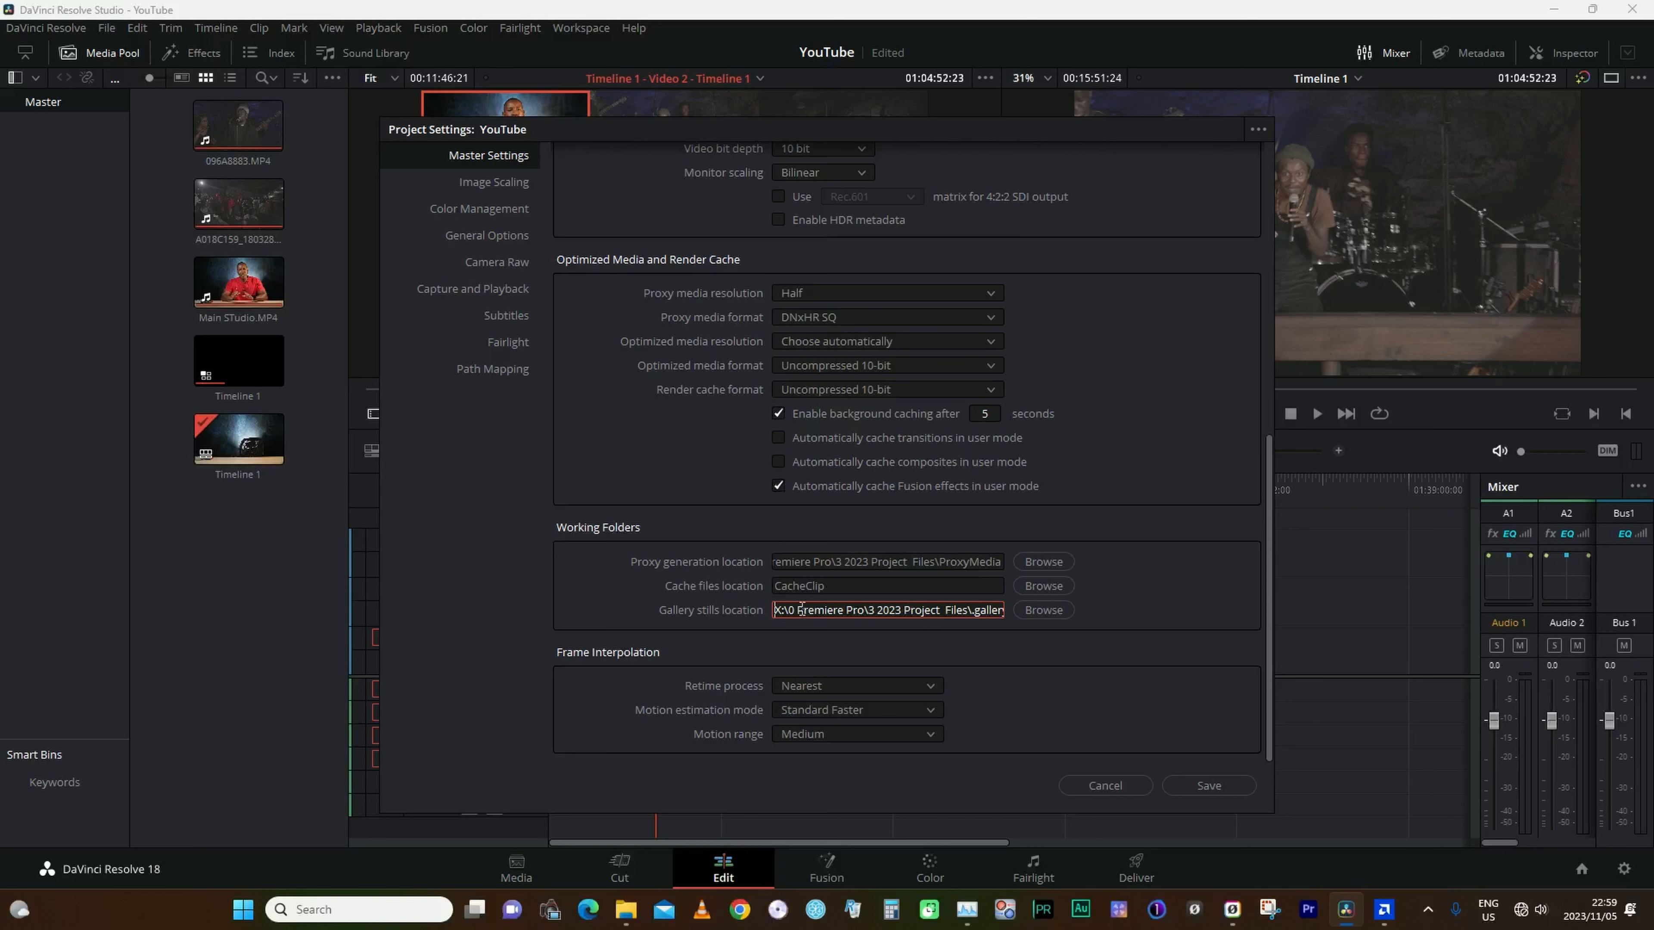
pyautogui.click(794, 562)
pyautogui.press('Home')
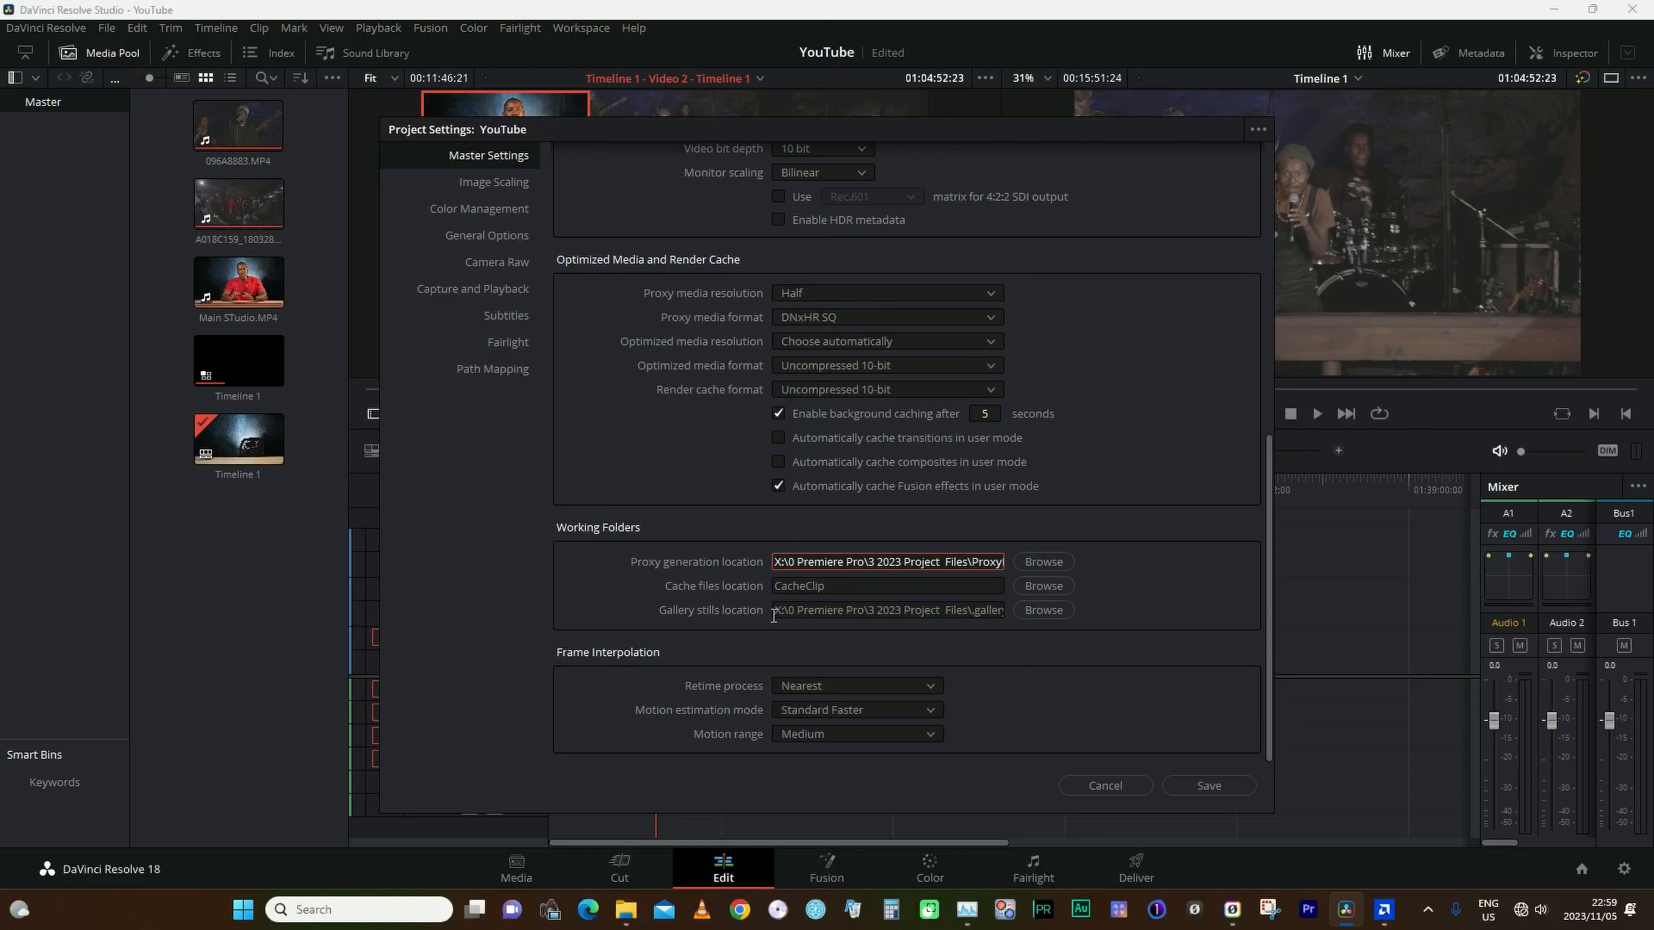
pyautogui.click(1117, 584)
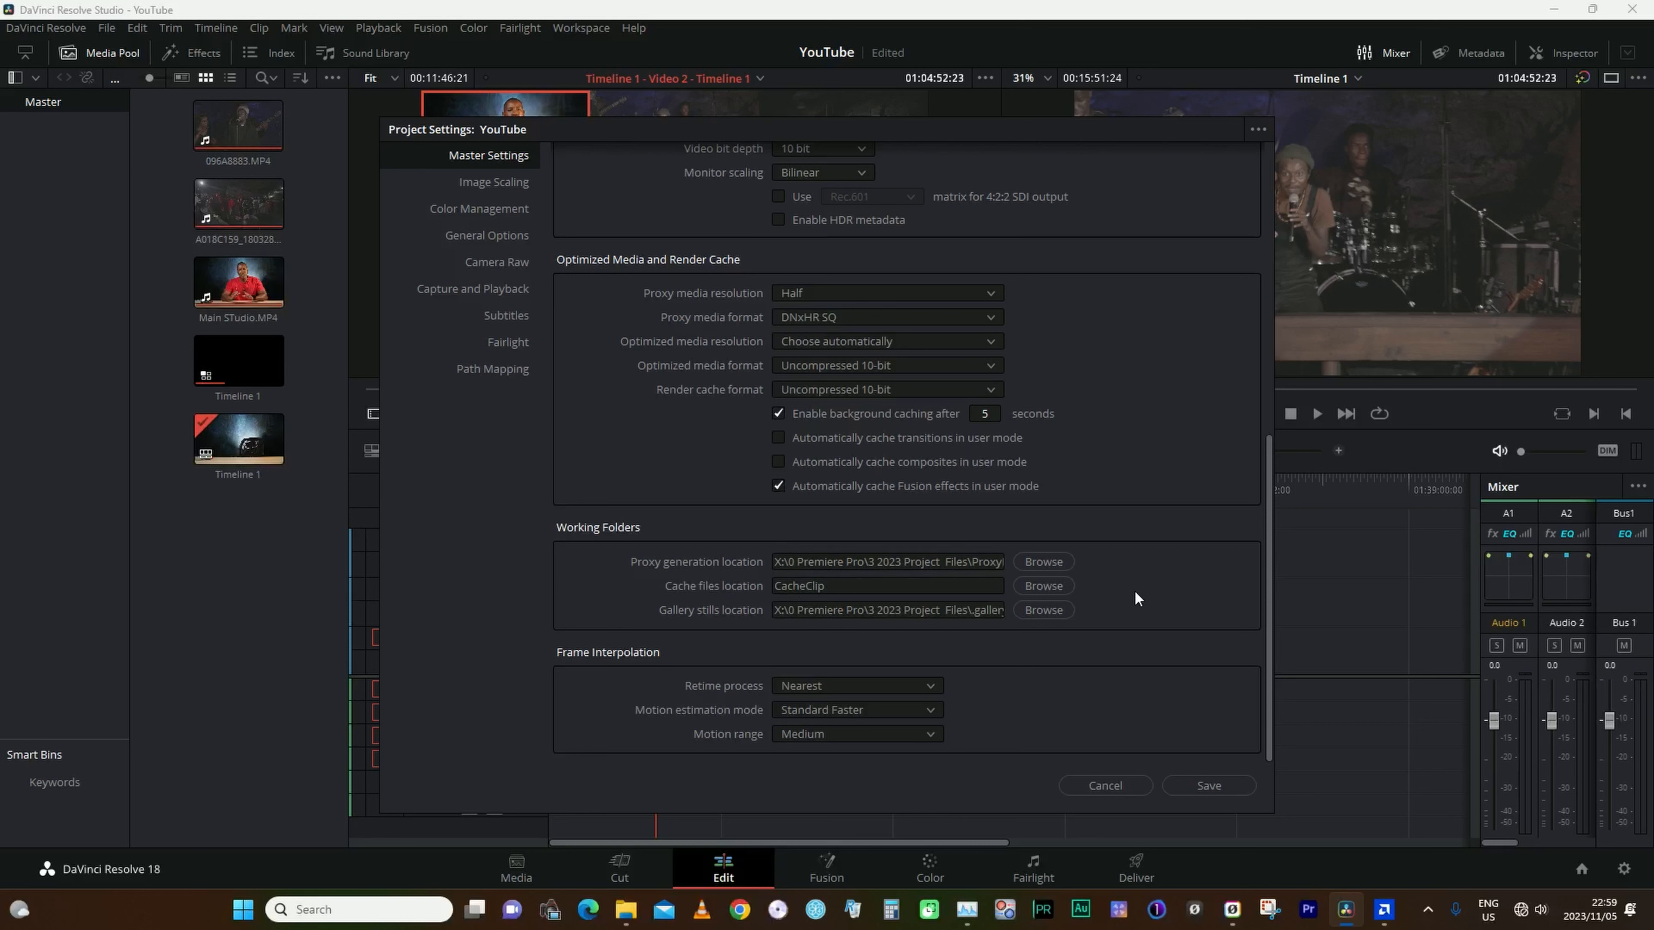
pyautogui.click(1227, 786)
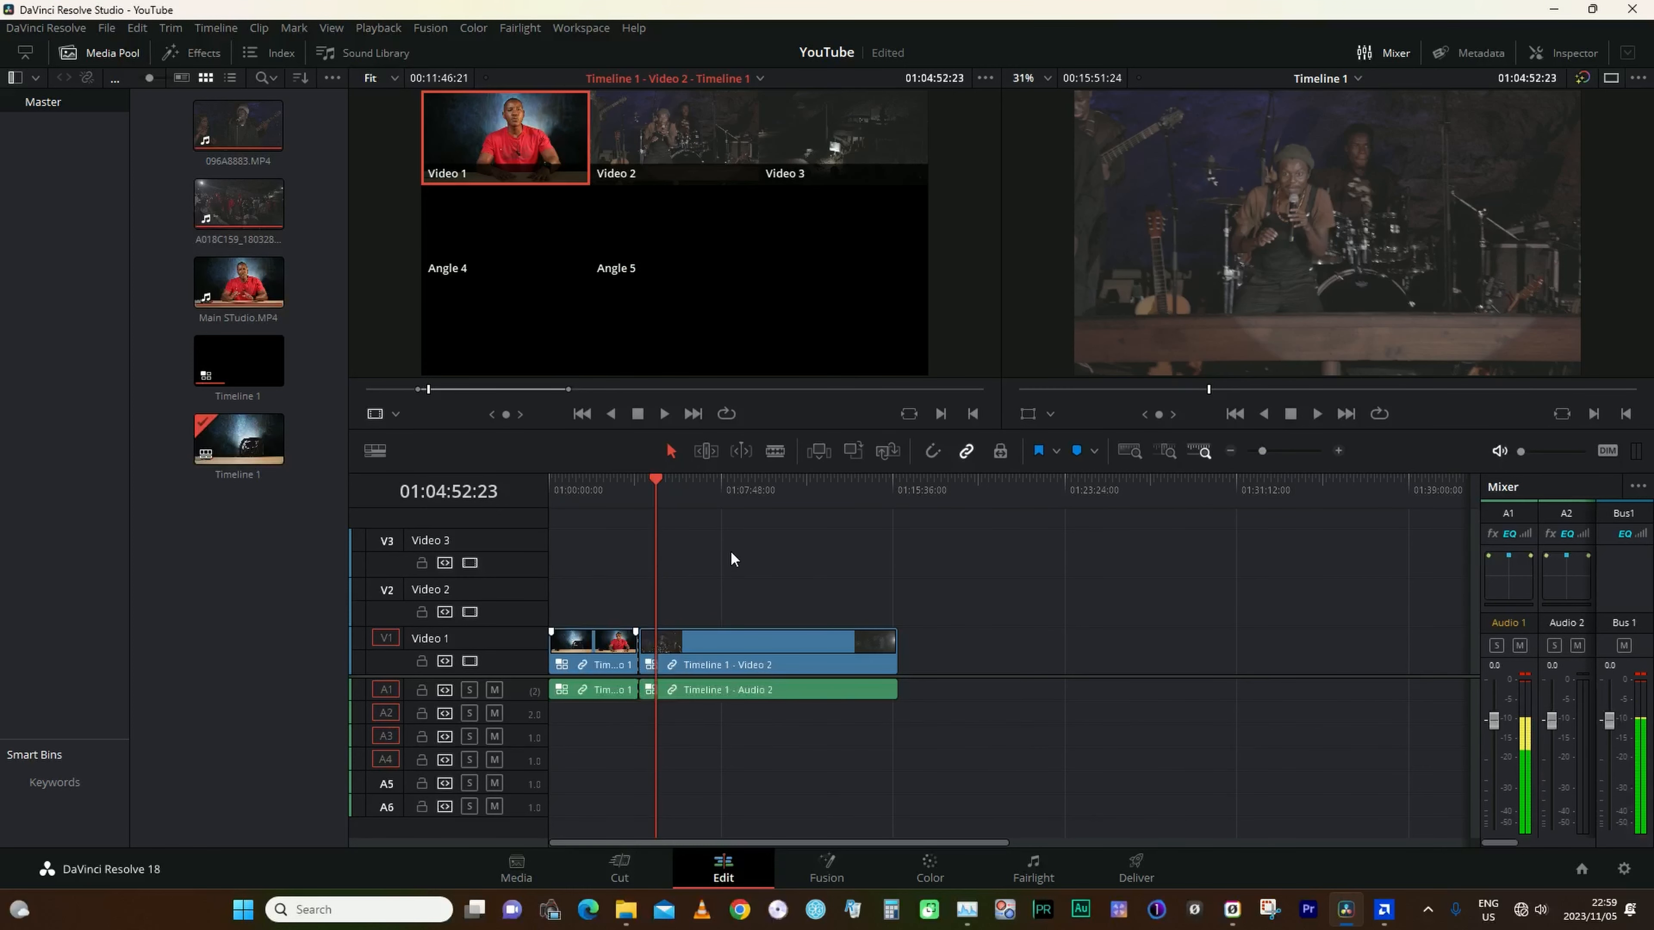
# - Start generating proxy media for the clip A018C159_180328FB_CANON.MXF in the media pool
pyautogui.doubleClick(244, 200)
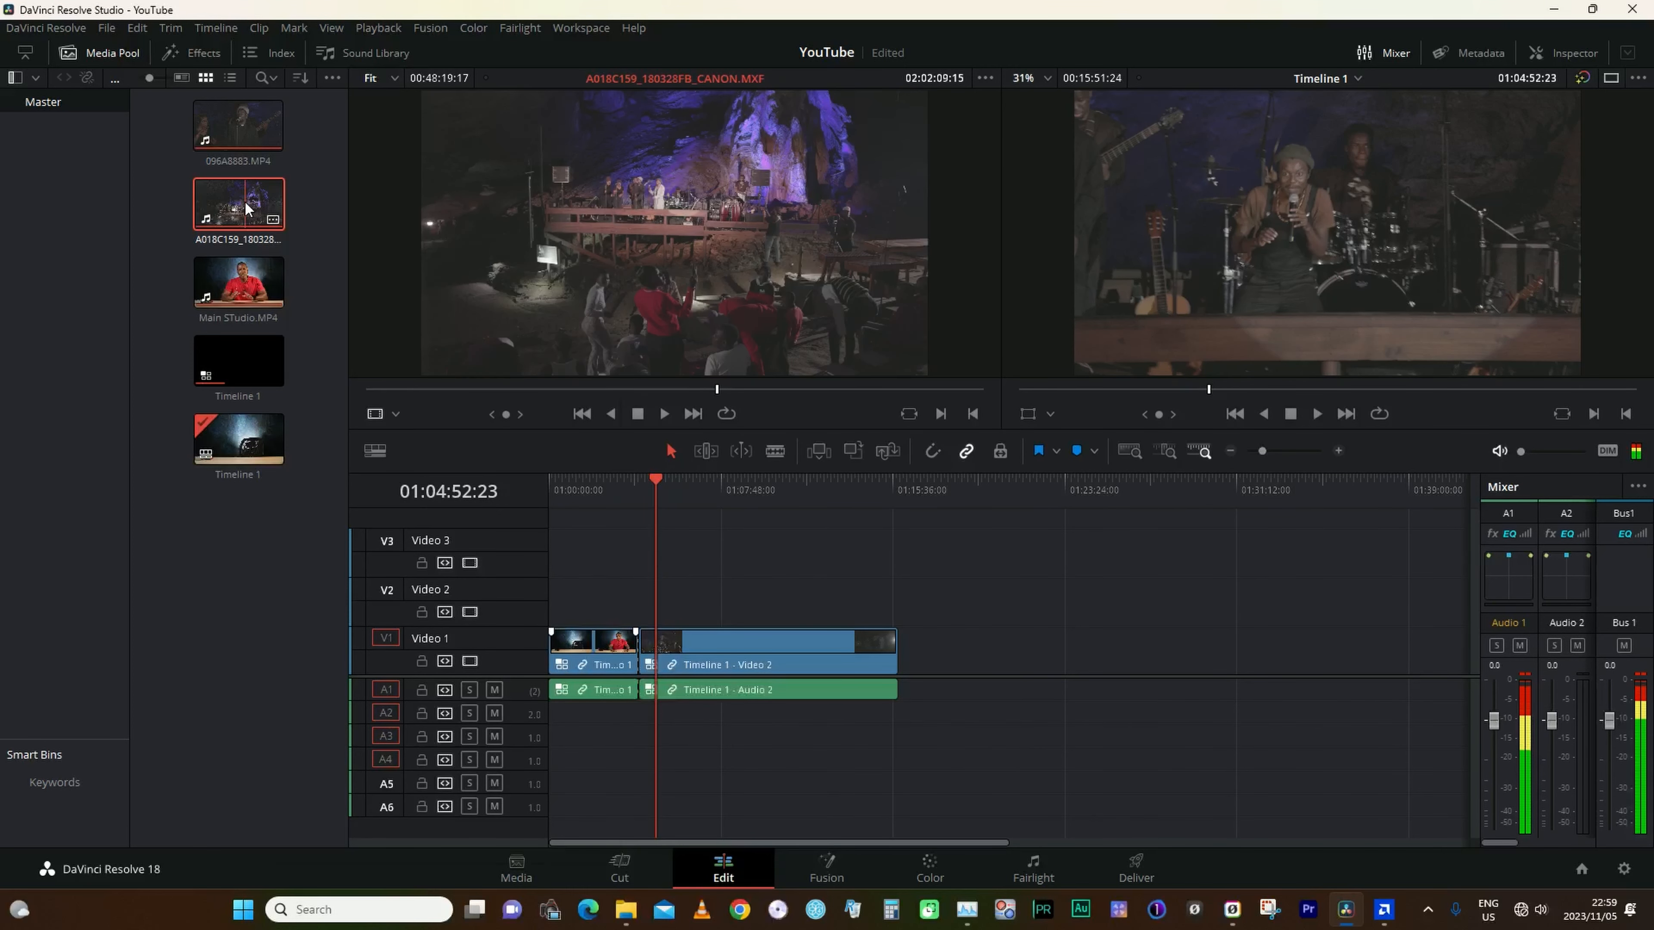
pyautogui.rightClick(244, 201)
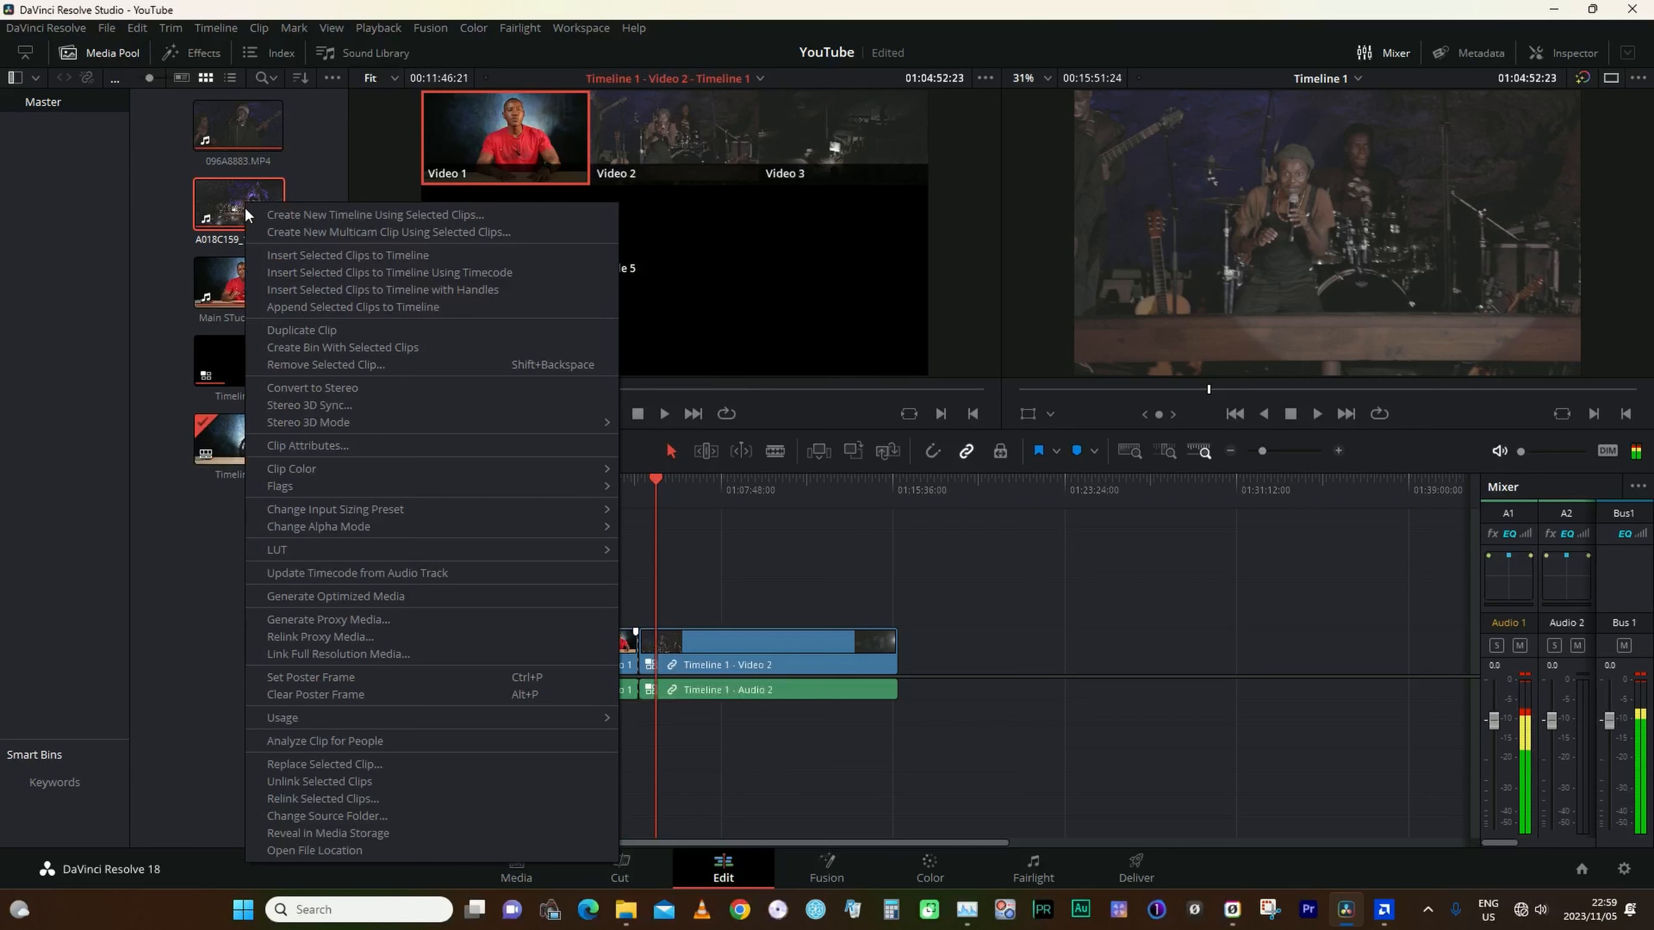
pyautogui.click(335, 619)
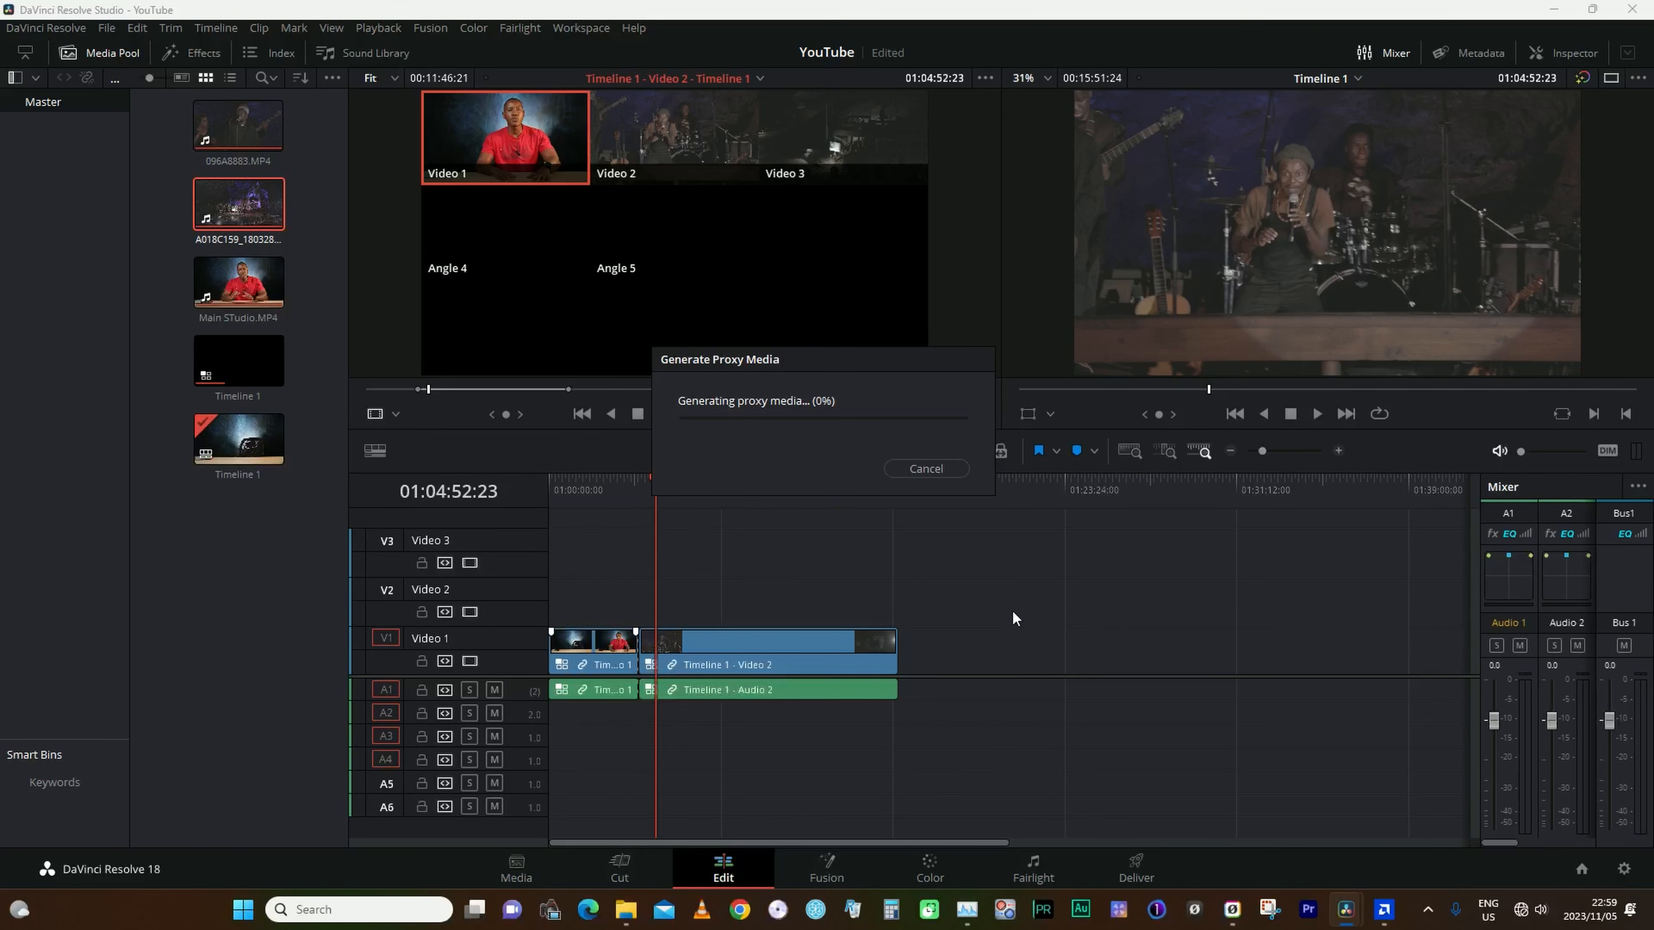
# - Switch to Task Manager to examine disk and GPU load during proxy generation, close it and cancel the generation
pyautogui.click(977, 912)
pyautogui.moveTo(1266, 174); pyautogui.dragTo(1418, 48)
pyautogui.scroll(3, 1163, 195)
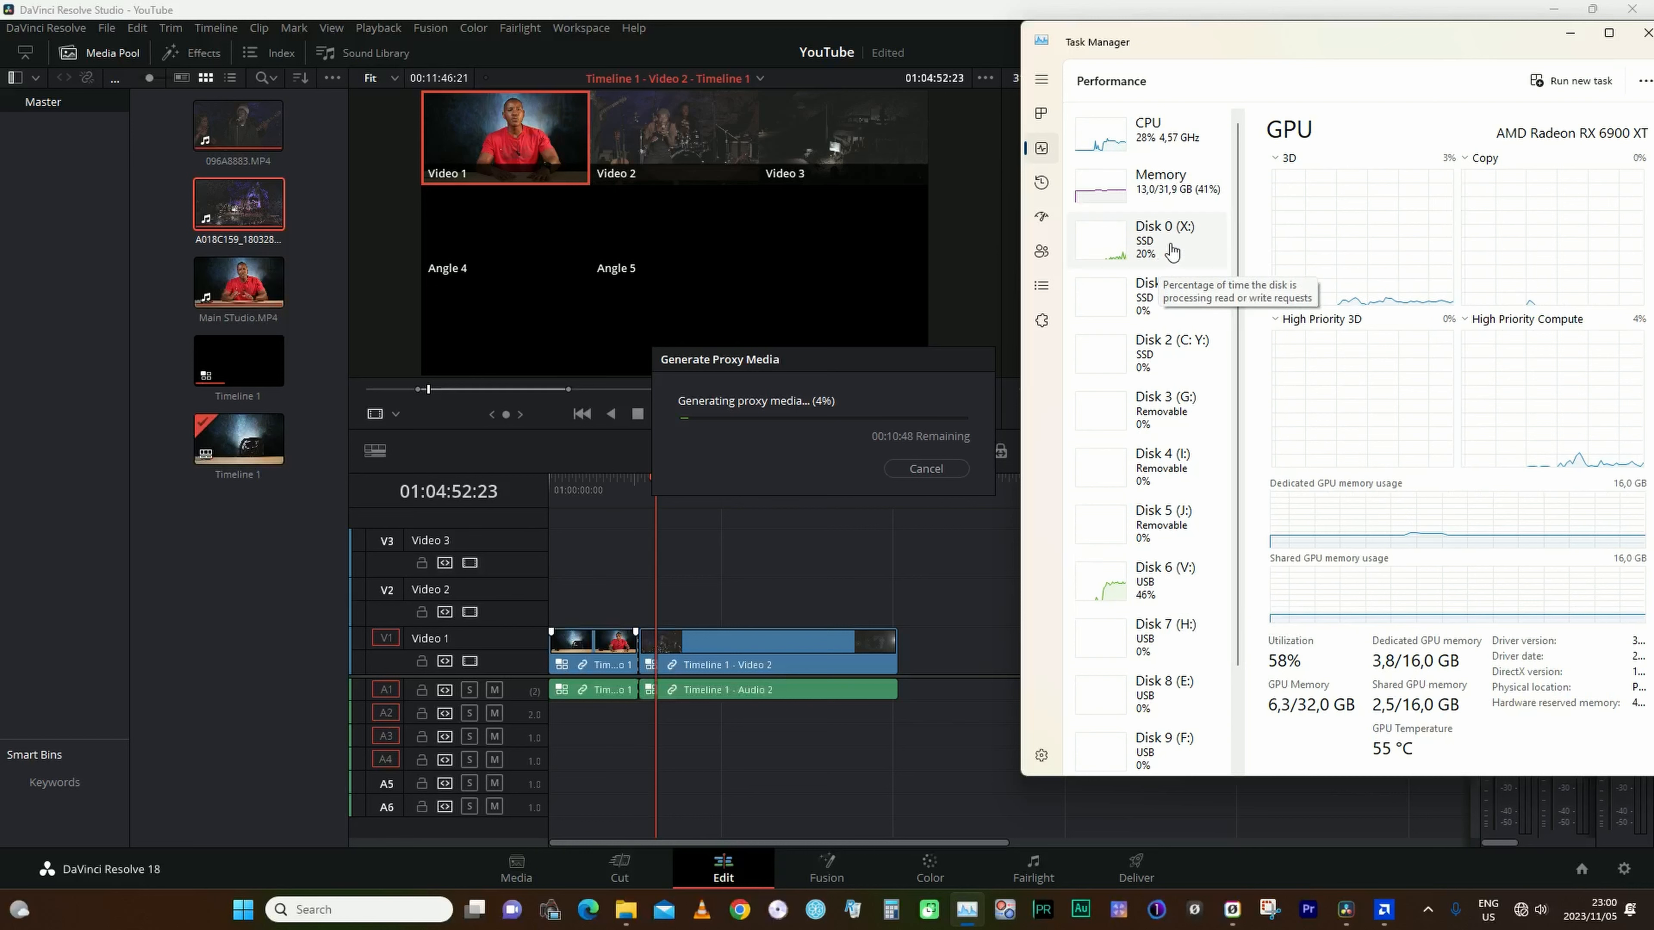
pyautogui.scroll(-2, 1171, 254)
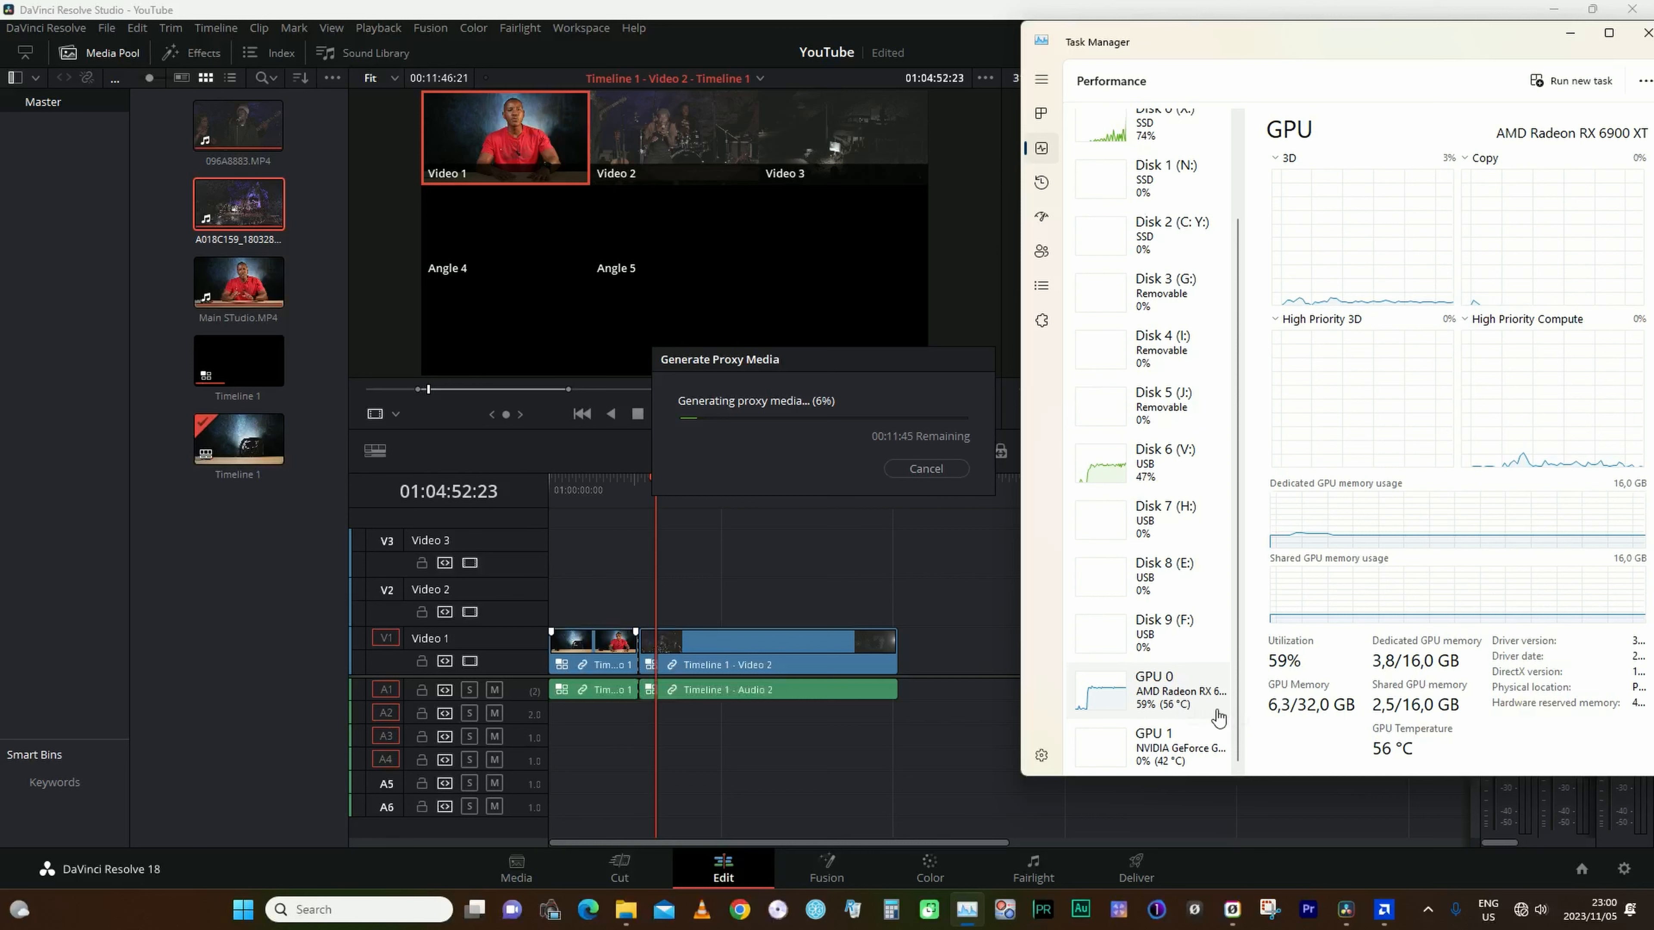
pyautogui.moveTo(1500, 43); pyautogui.dragTo(1418, 61)
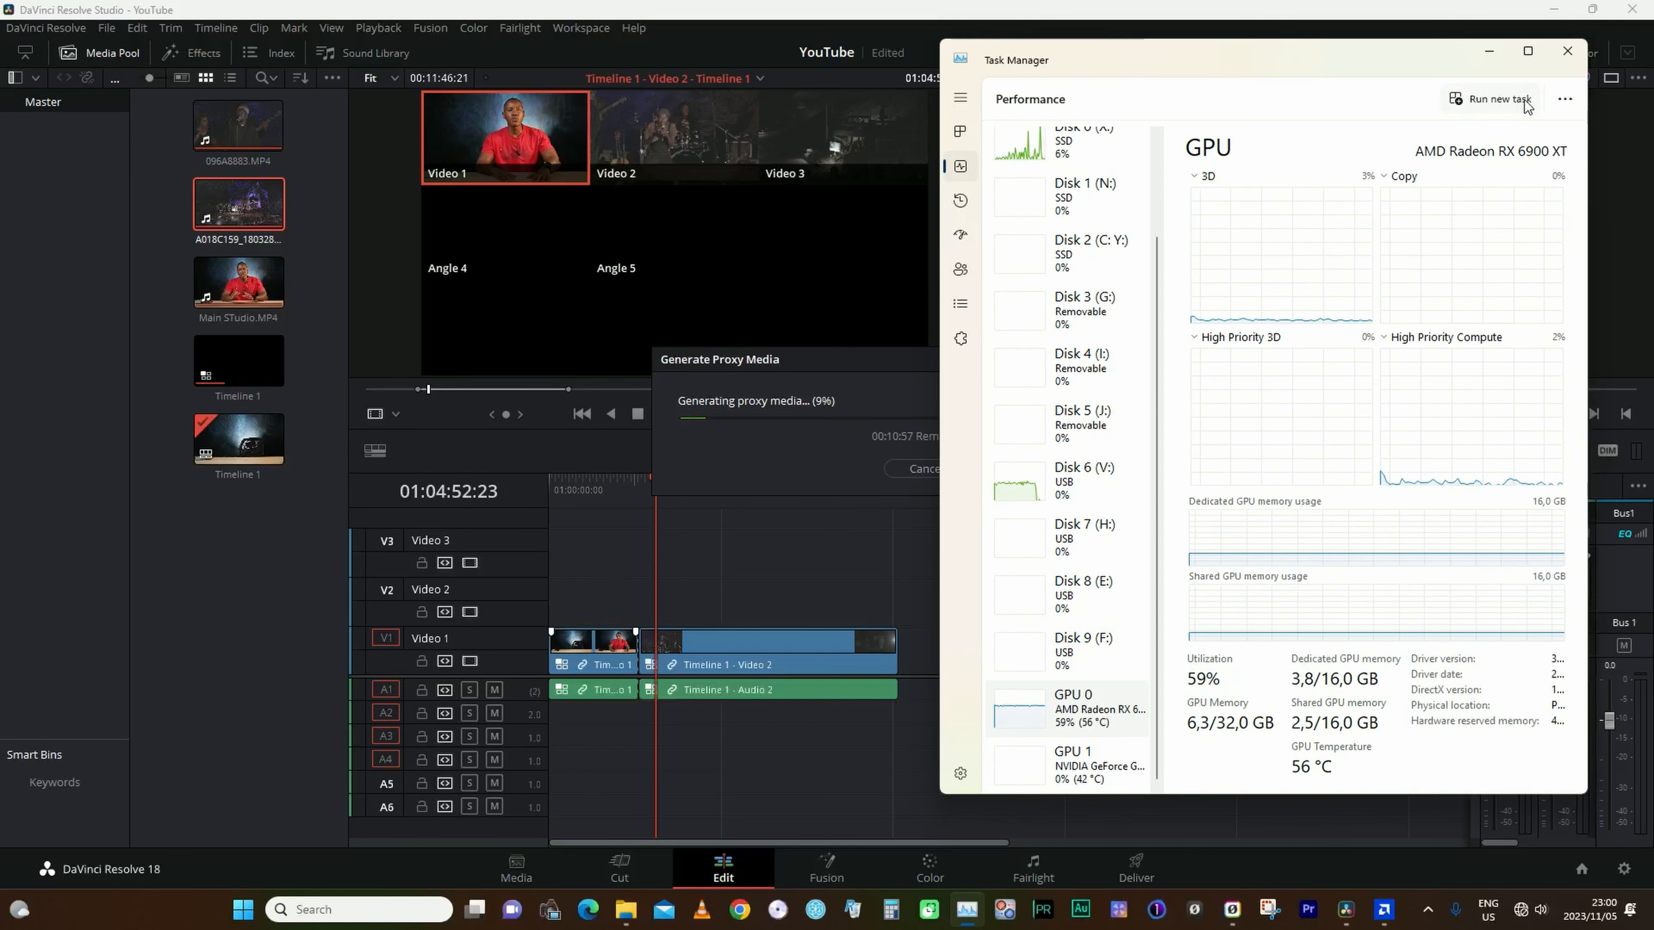
pyautogui.click(1569, 50)
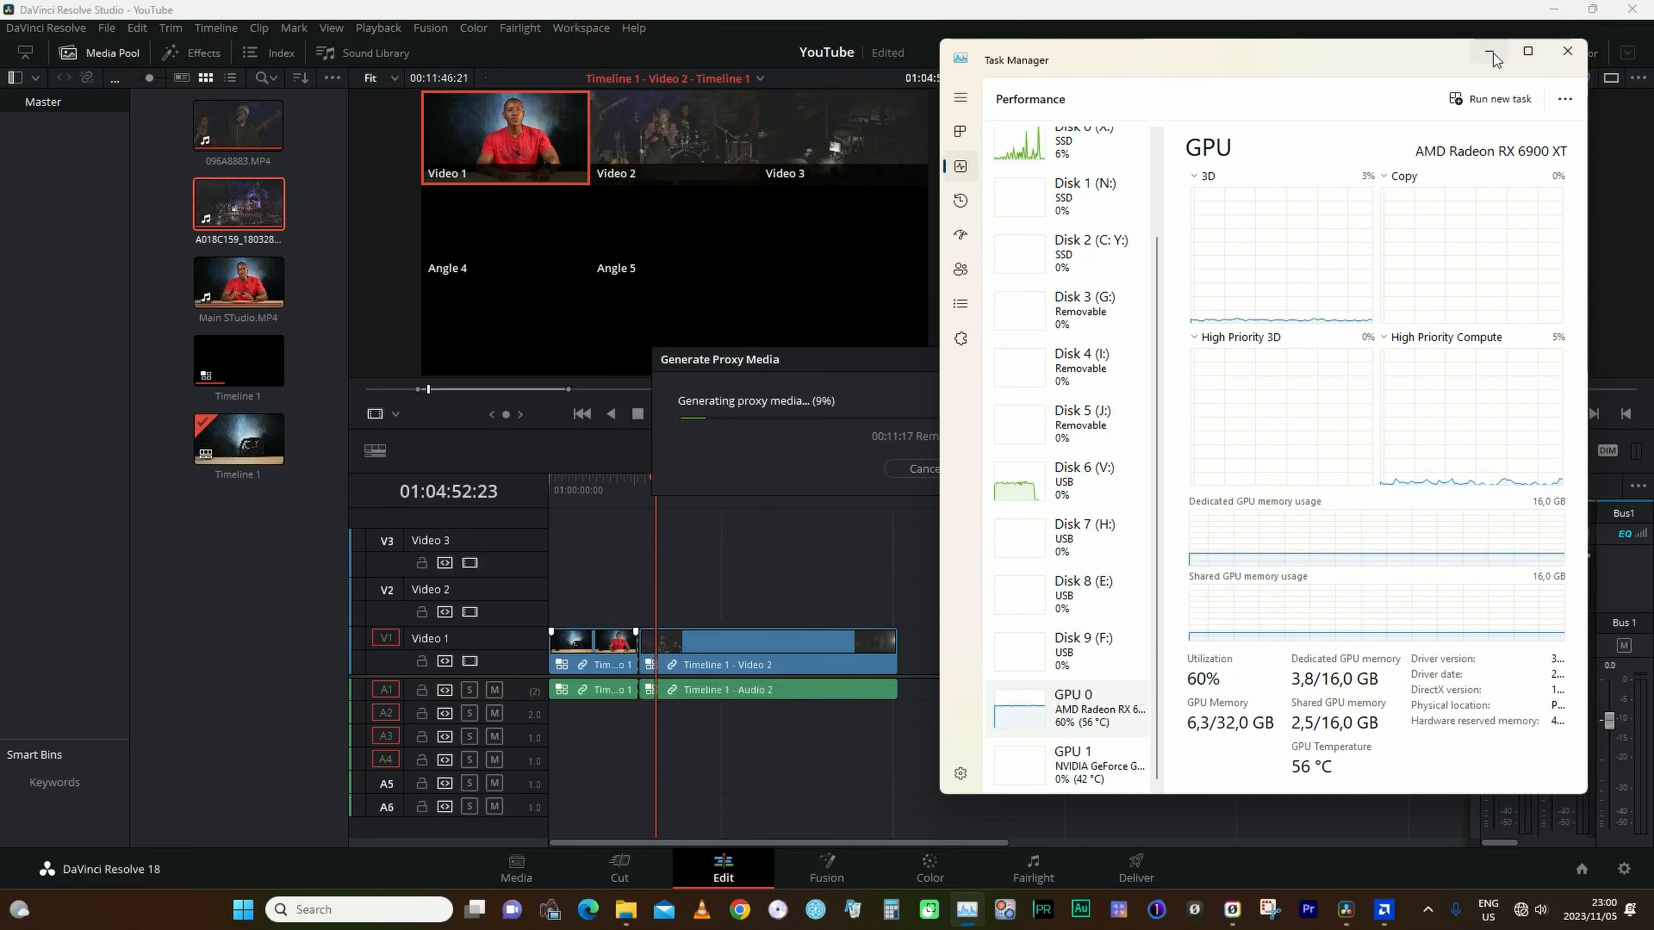
pyautogui.click(926, 469)
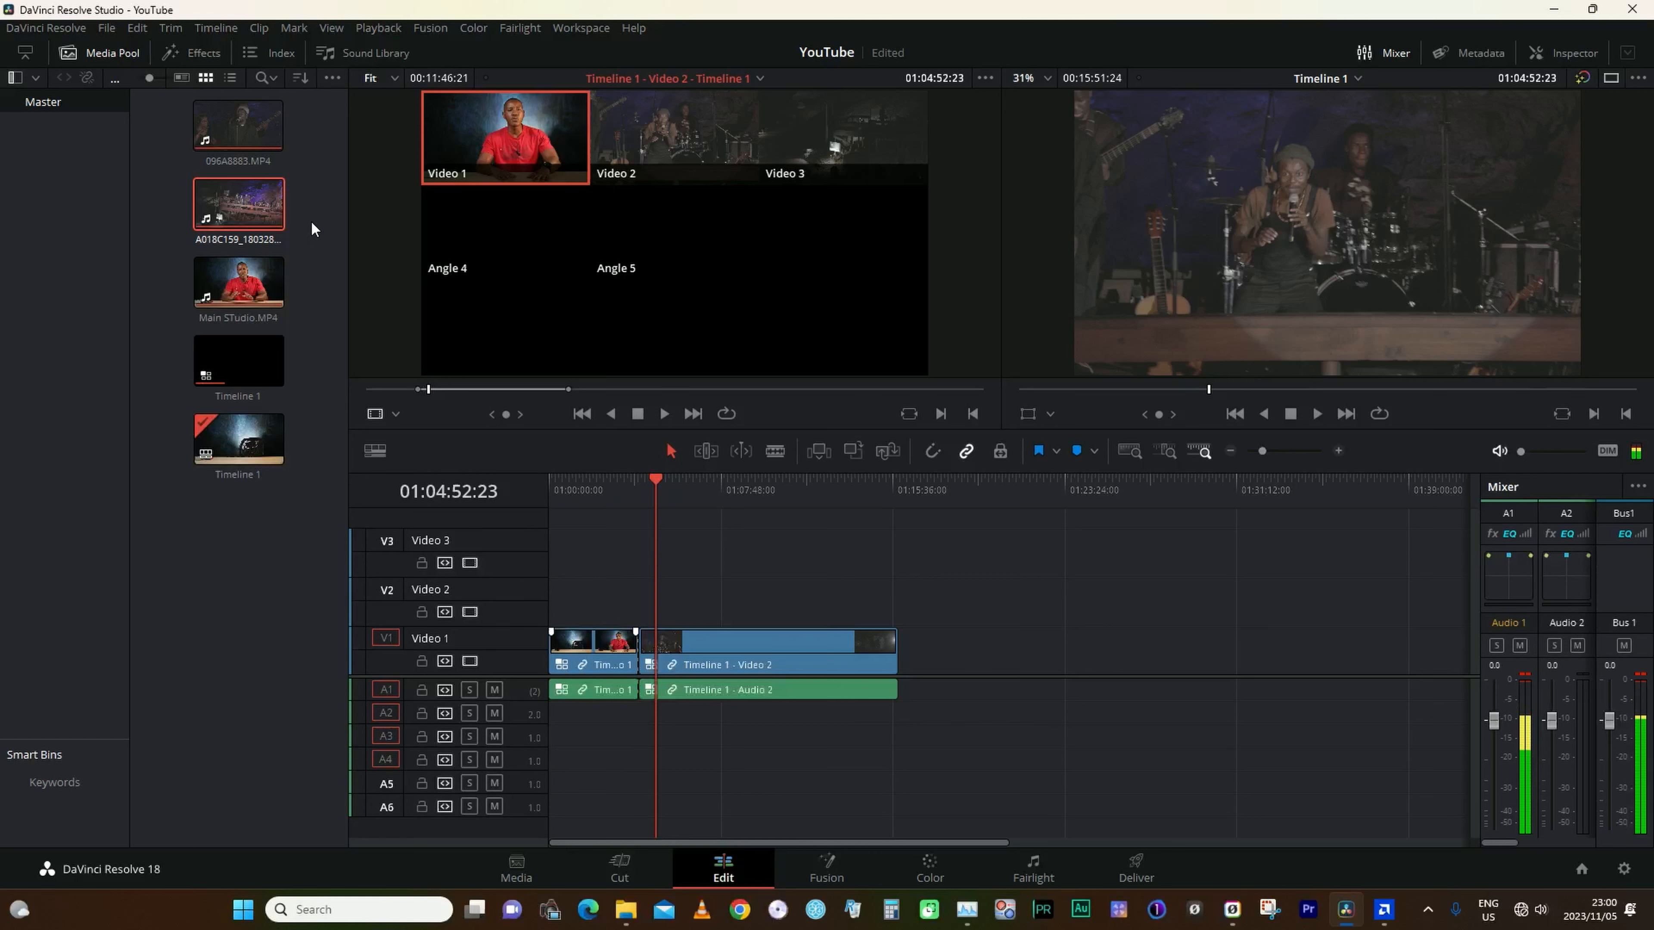
# - Start relinking proxy media for the A018C159 clip and browse the Edit NvMe 500GB - C (Y:) drive to the 001 Main Raw Videos proxy folder
pyautogui.rightClick(247, 200)
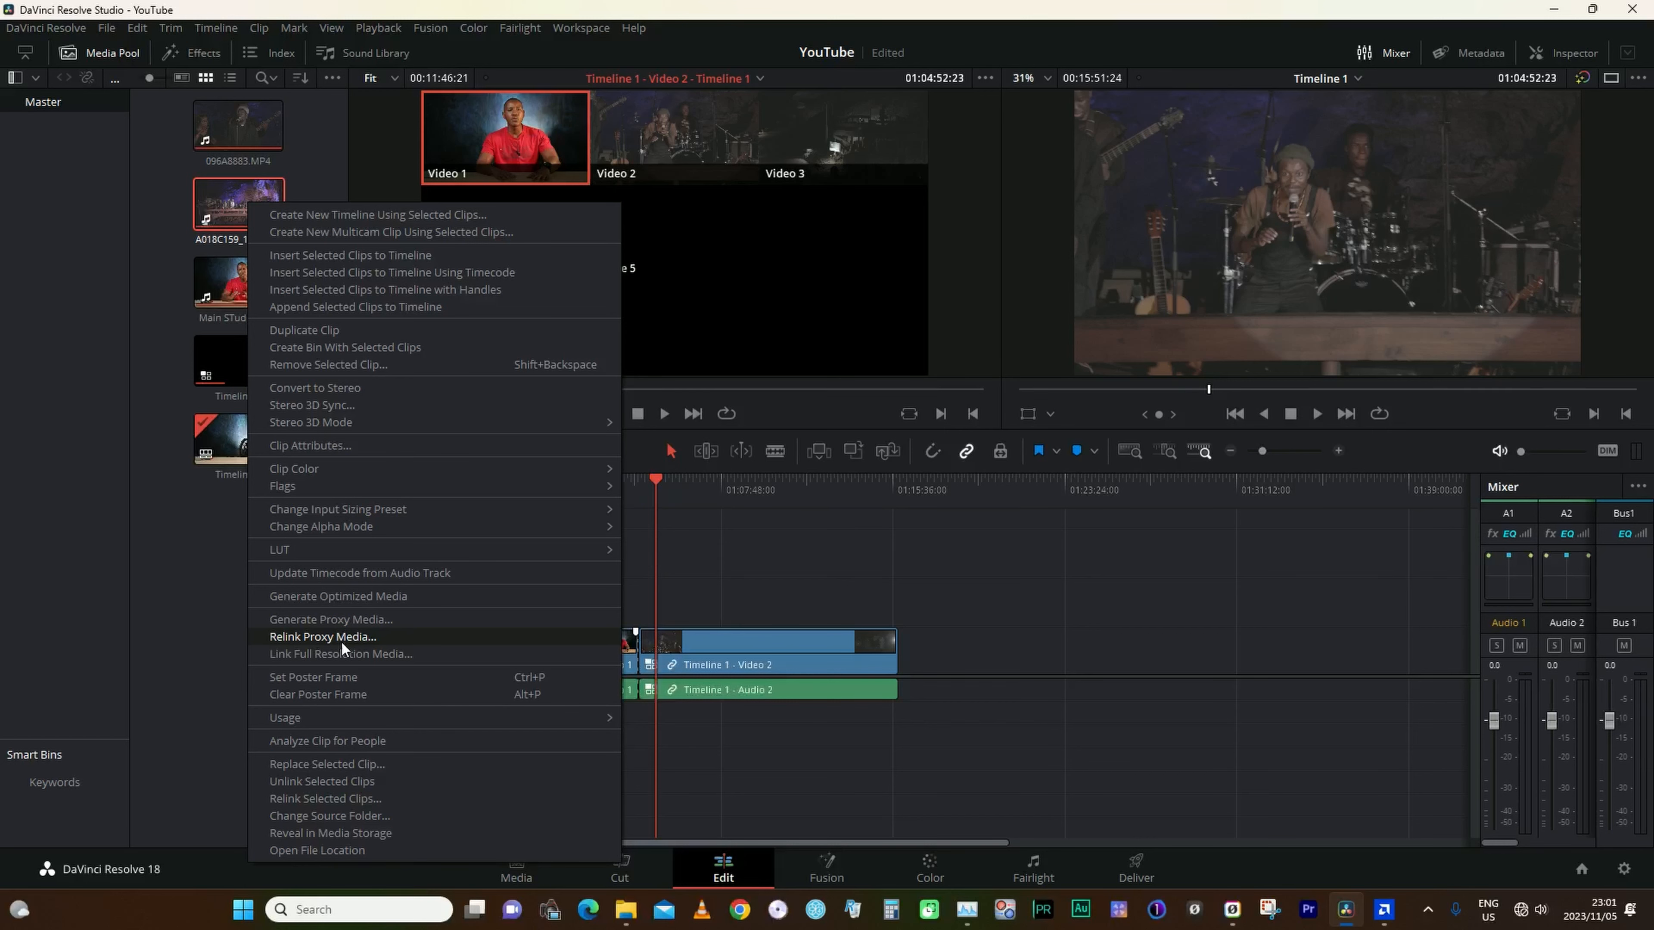
pyautogui.click(341, 641)
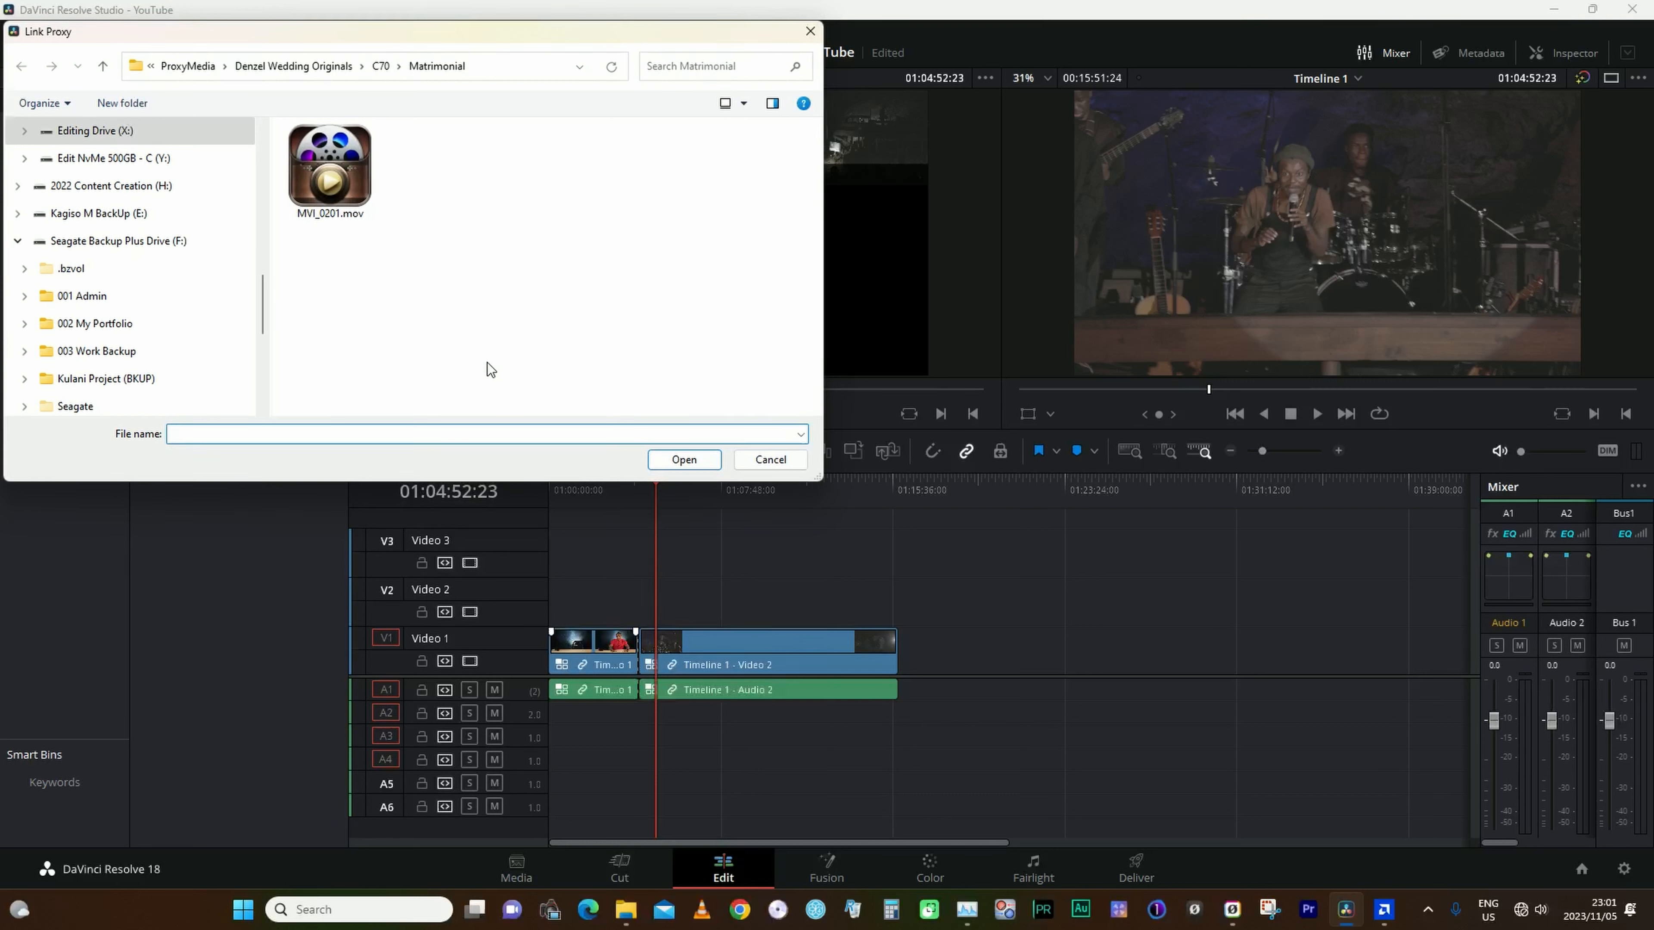
pyautogui.scroll(3, 153, 219)
pyautogui.scroll(-2, 153, 219)
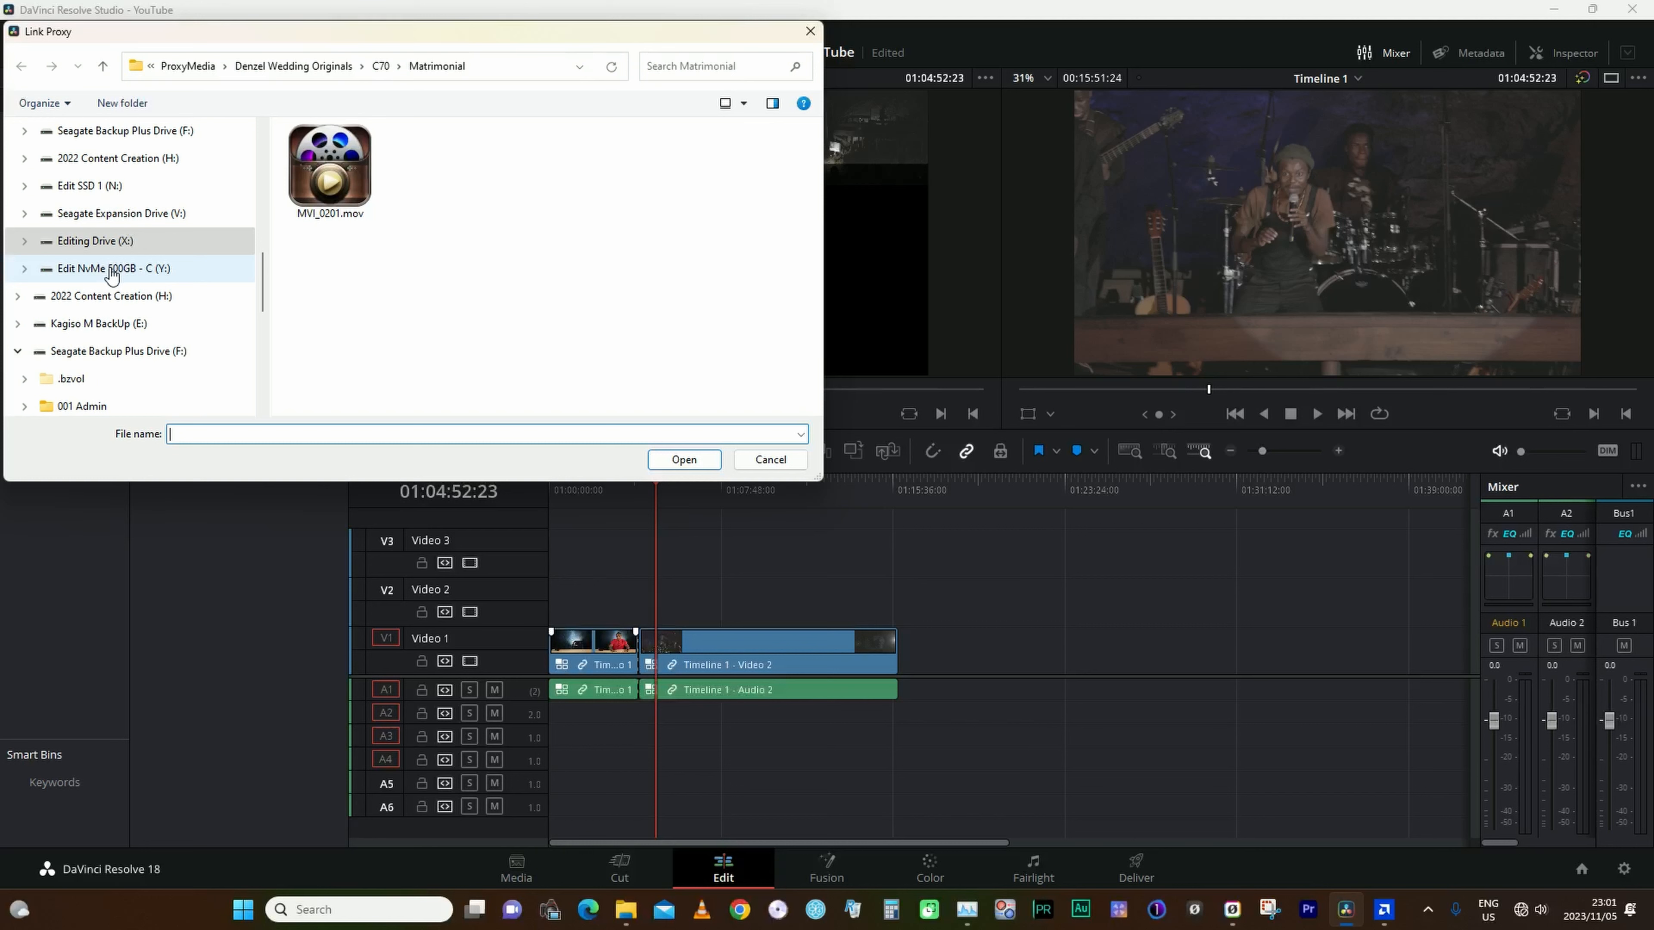
pyautogui.click(166, 274)
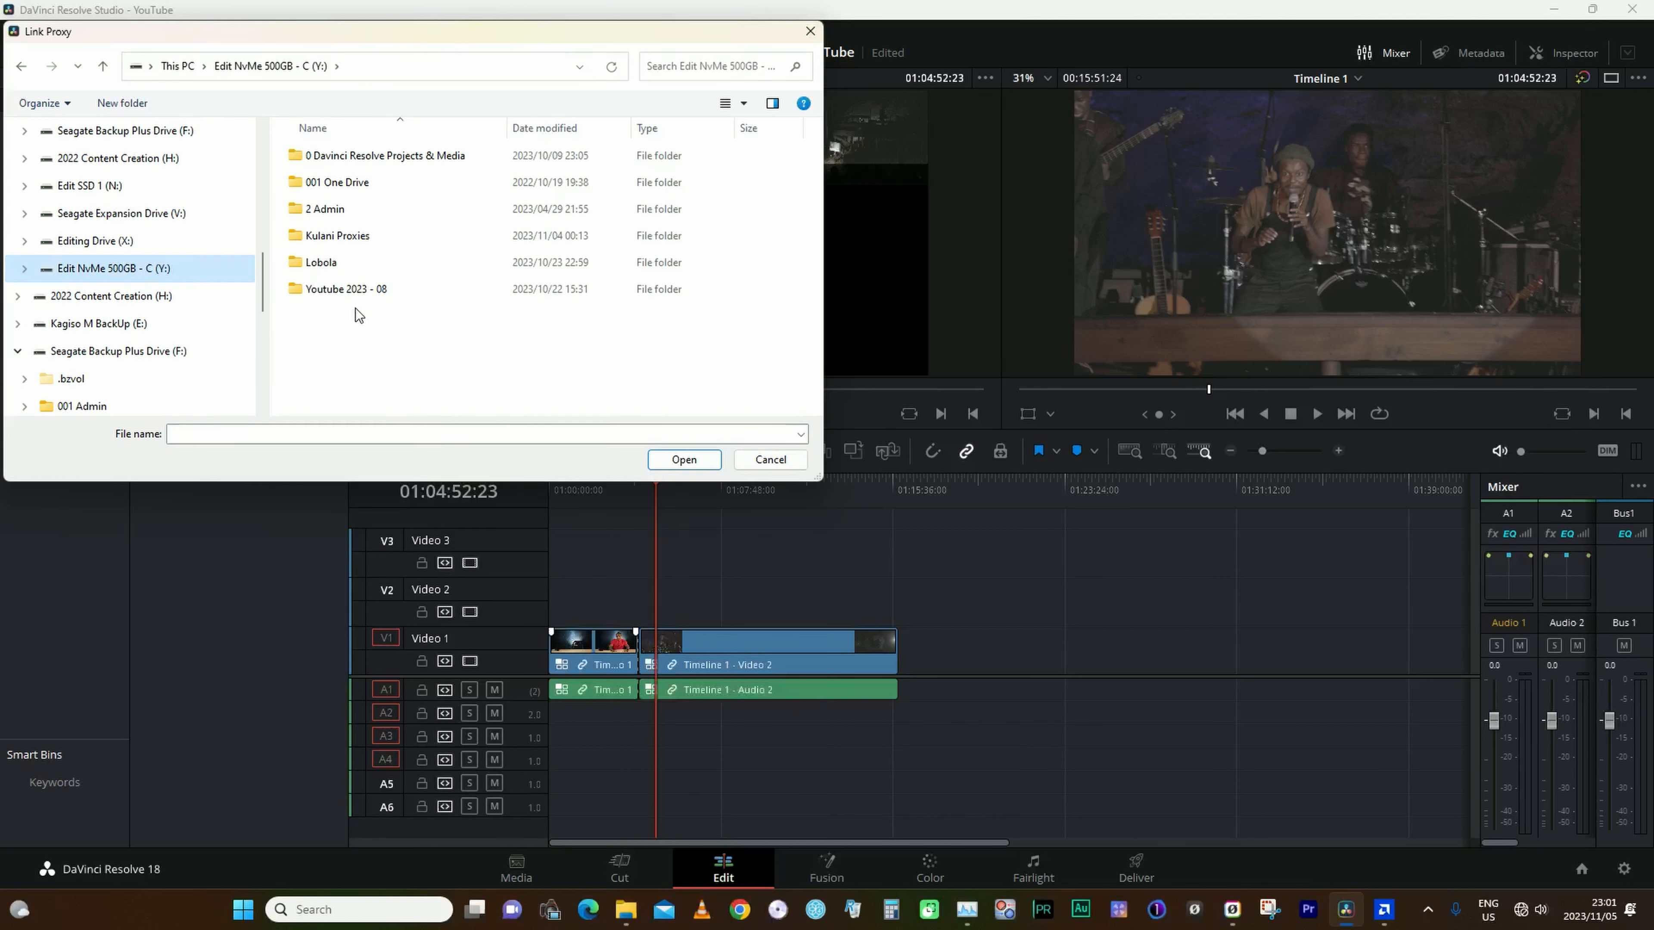
pyautogui.doubleClick(337, 236)
pyautogui.doubleClick(354, 156)
pyautogui.doubleClick(354, 156)
pyautogui.doubleClick(354, 155)
pyautogui.doubleClick(354, 155)
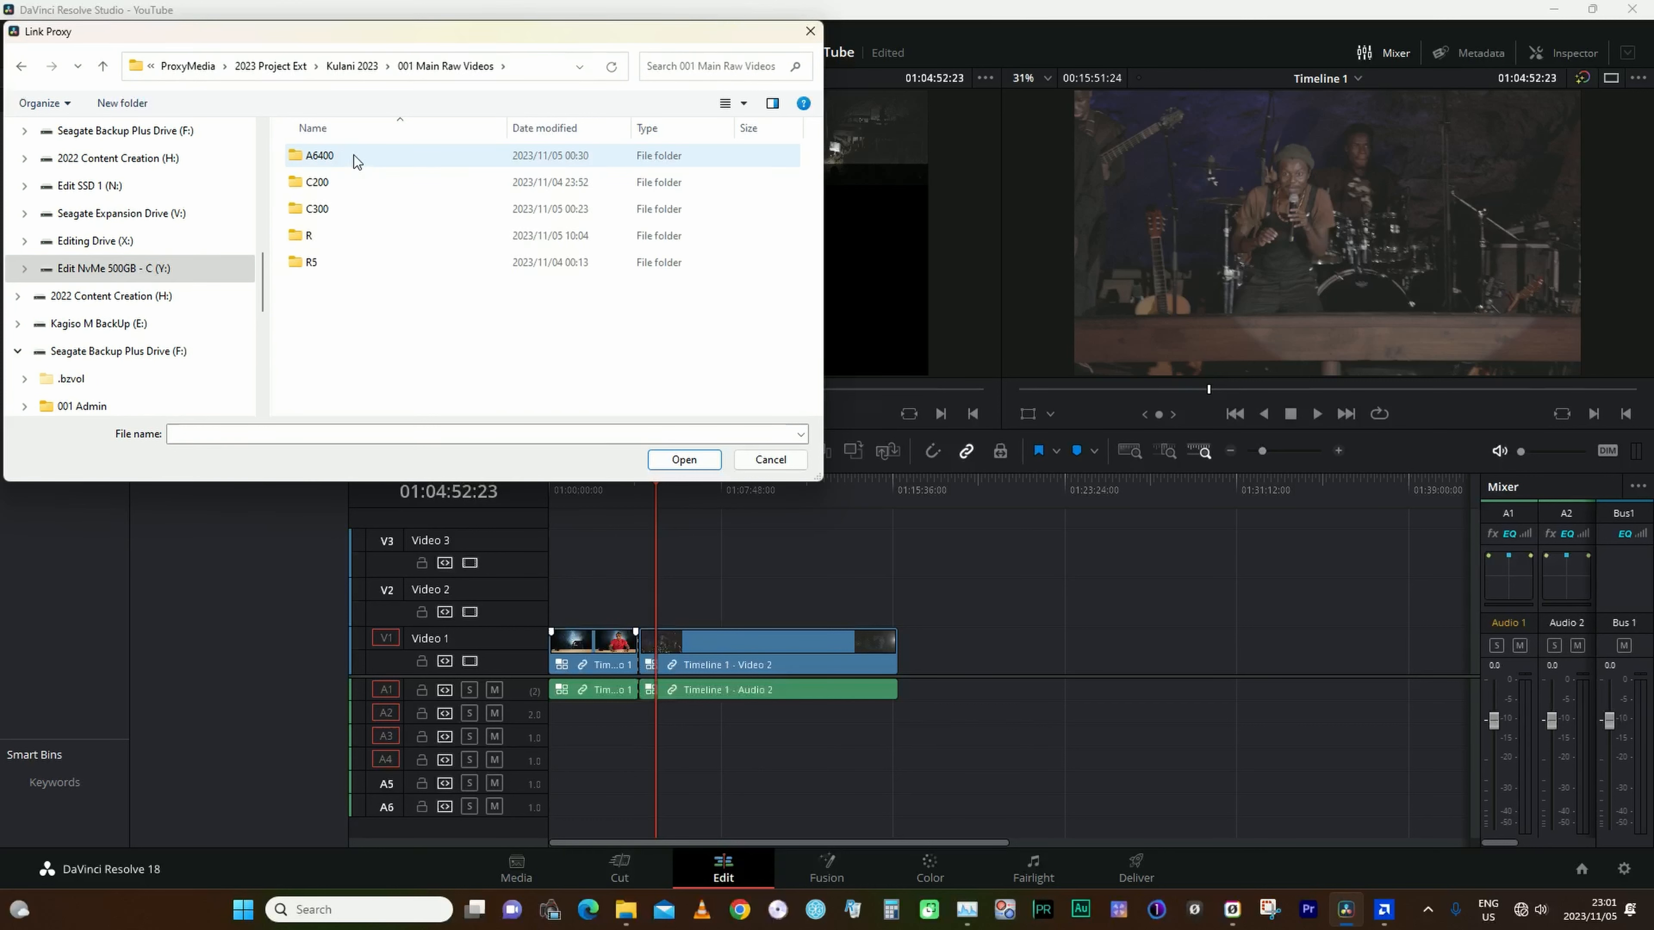
pyautogui.doubleClick(320, 264)
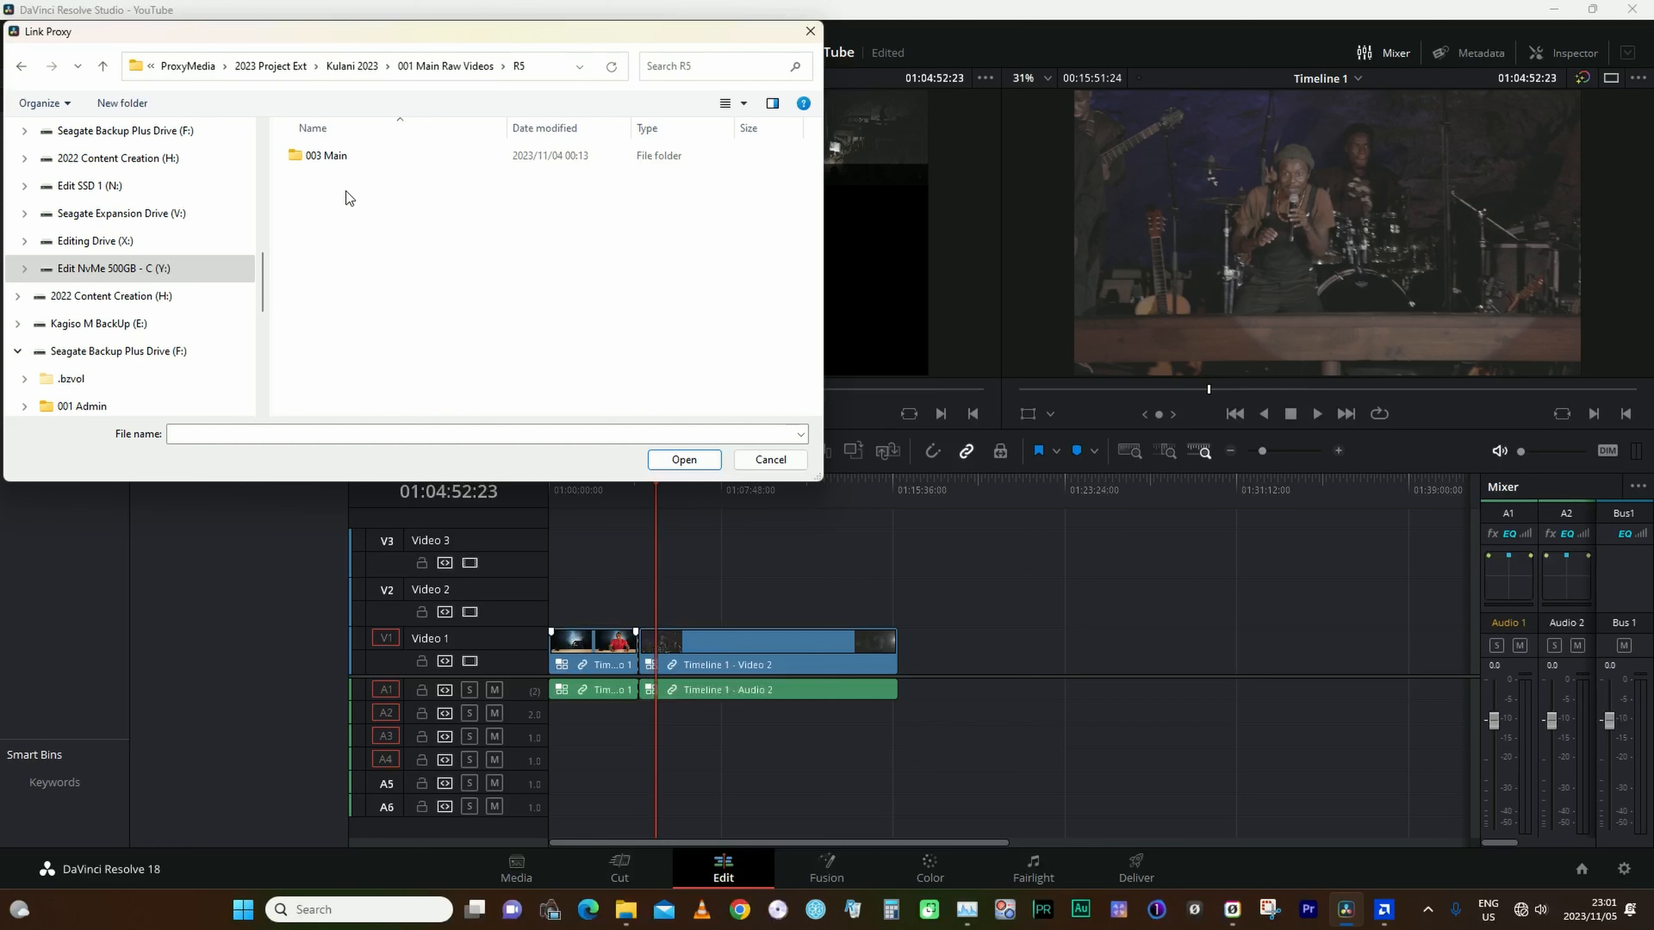
pyautogui.doubleClick(342, 158)
pyautogui.doubleClick(343, 157)
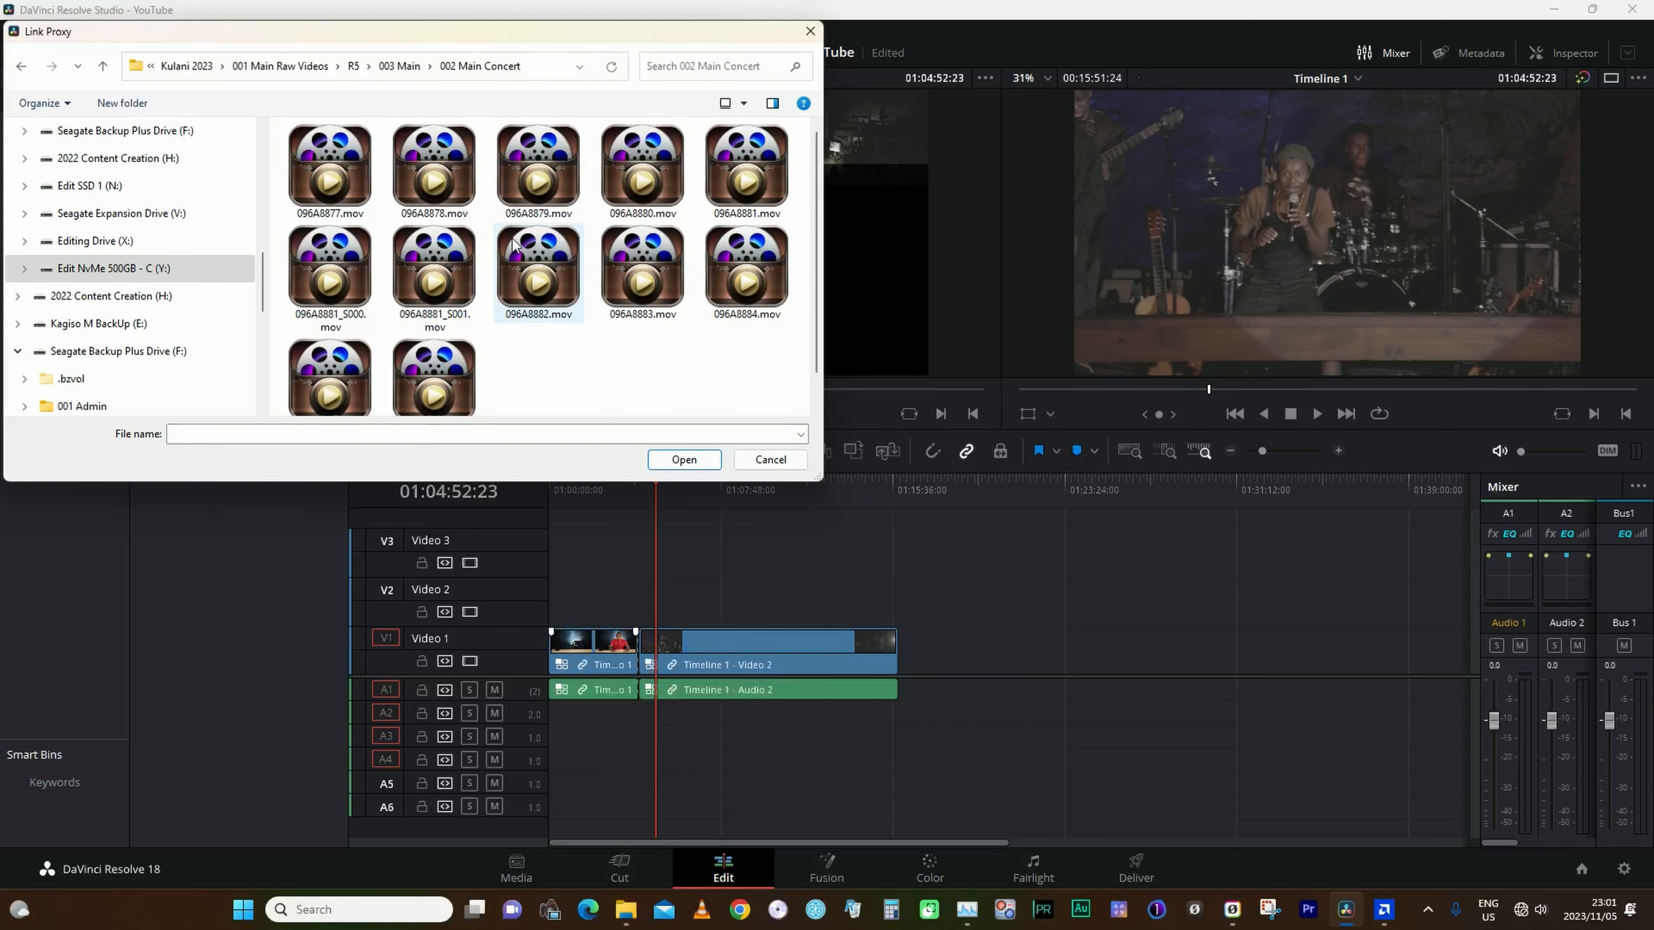
pyautogui.moveTo(437, 38); pyautogui.dragTo(1186, 161)
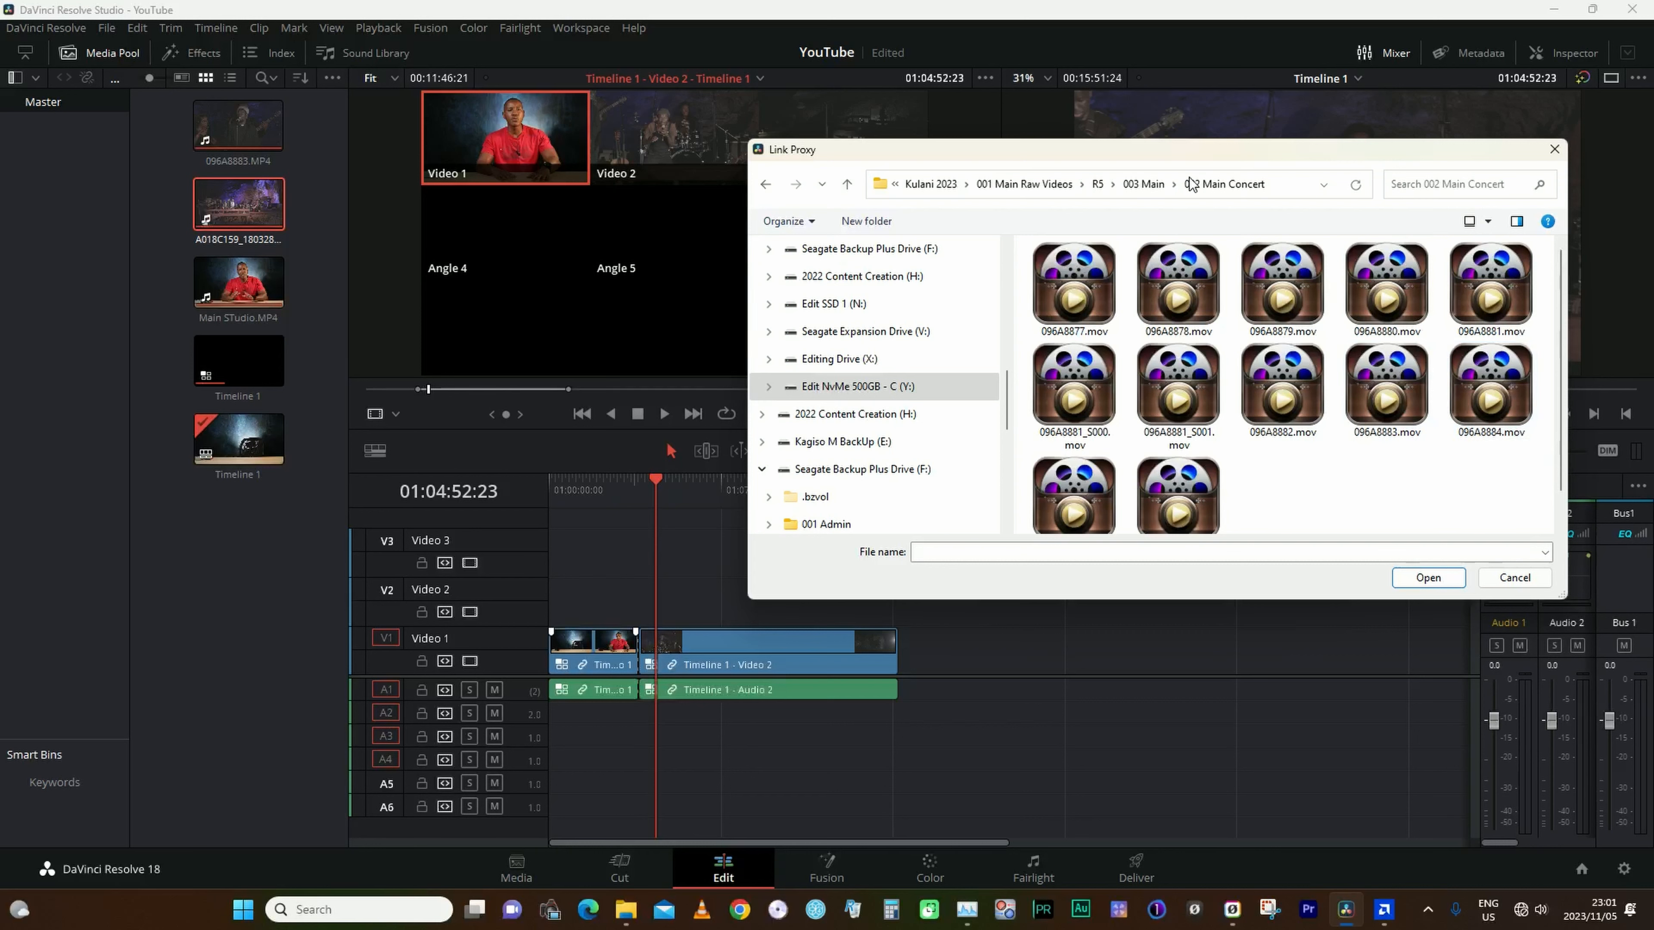
pyautogui.click(1133, 184)
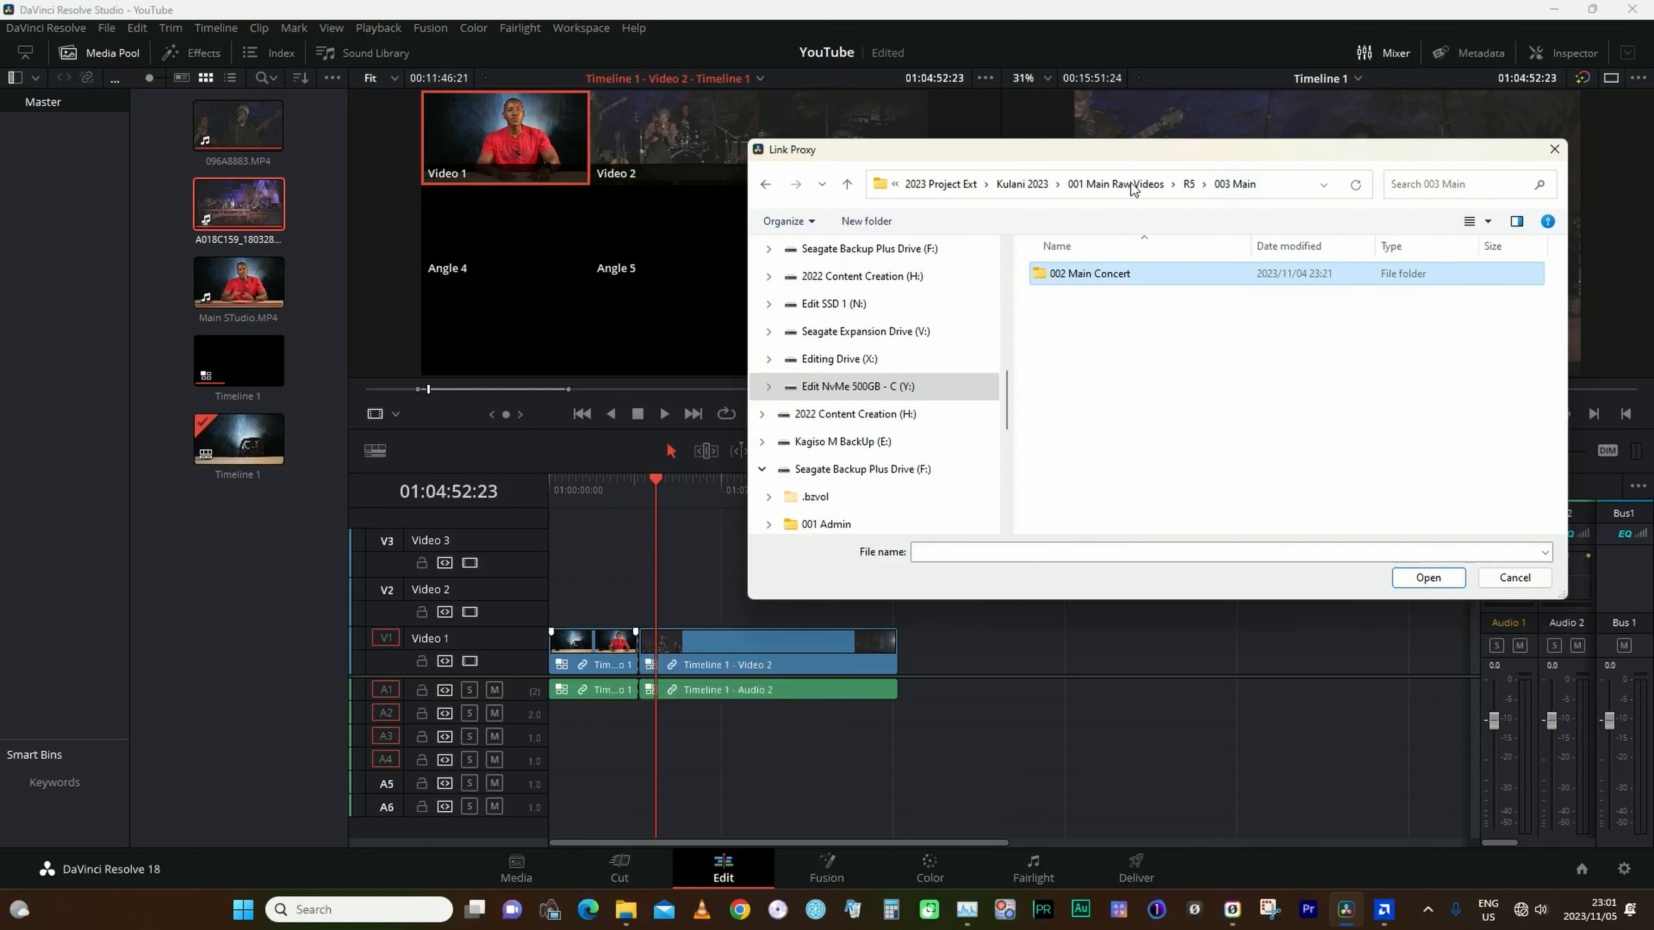
pyautogui.click(1104, 184)
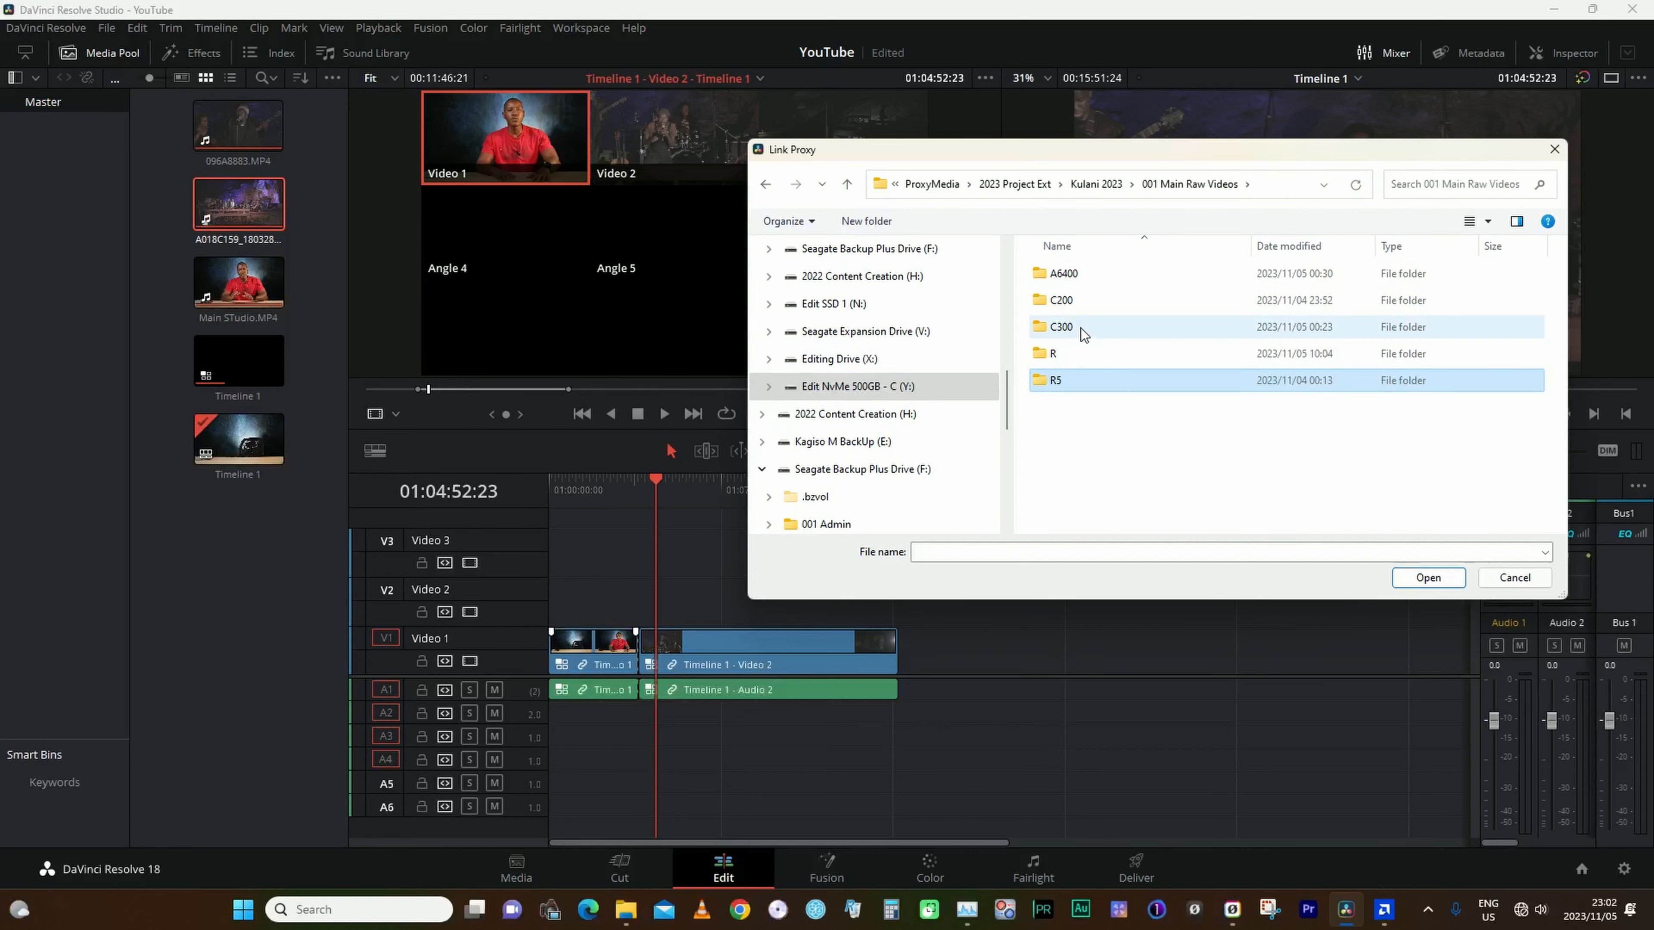
# - Link A018C159_180328FB_CANON.mov from the C200 folder as the clip's proxy and preview the clip in the source viewer
pyautogui.doubleClick(1078, 302)
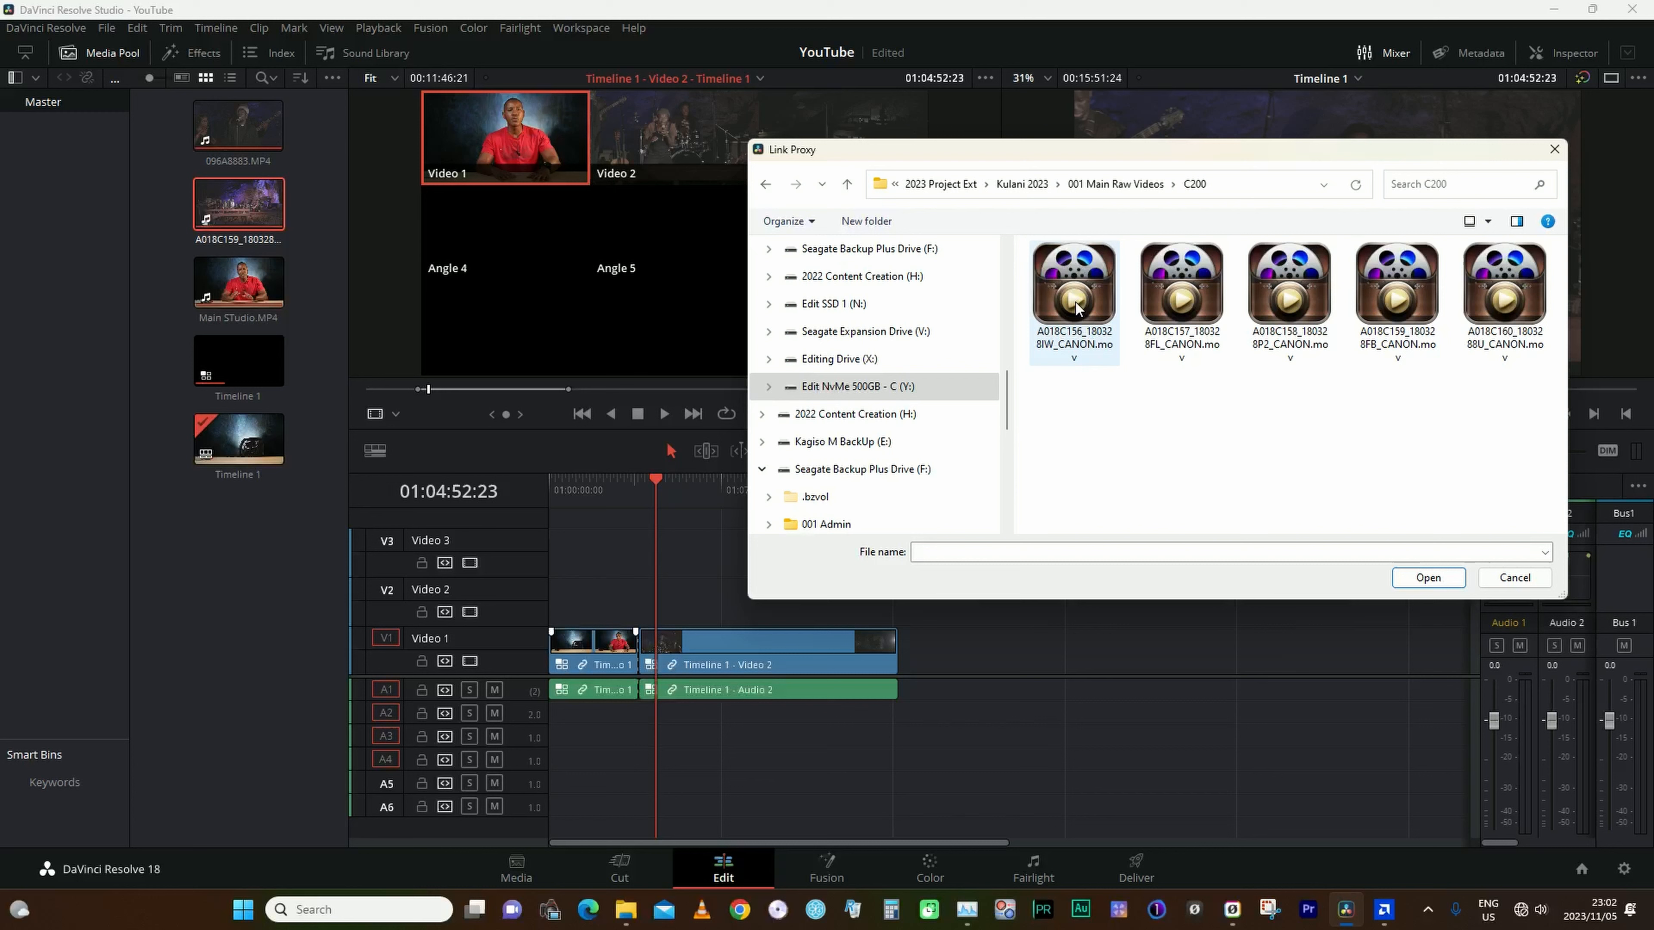
pyautogui.click(1407, 296)
pyautogui.click(1432, 578)
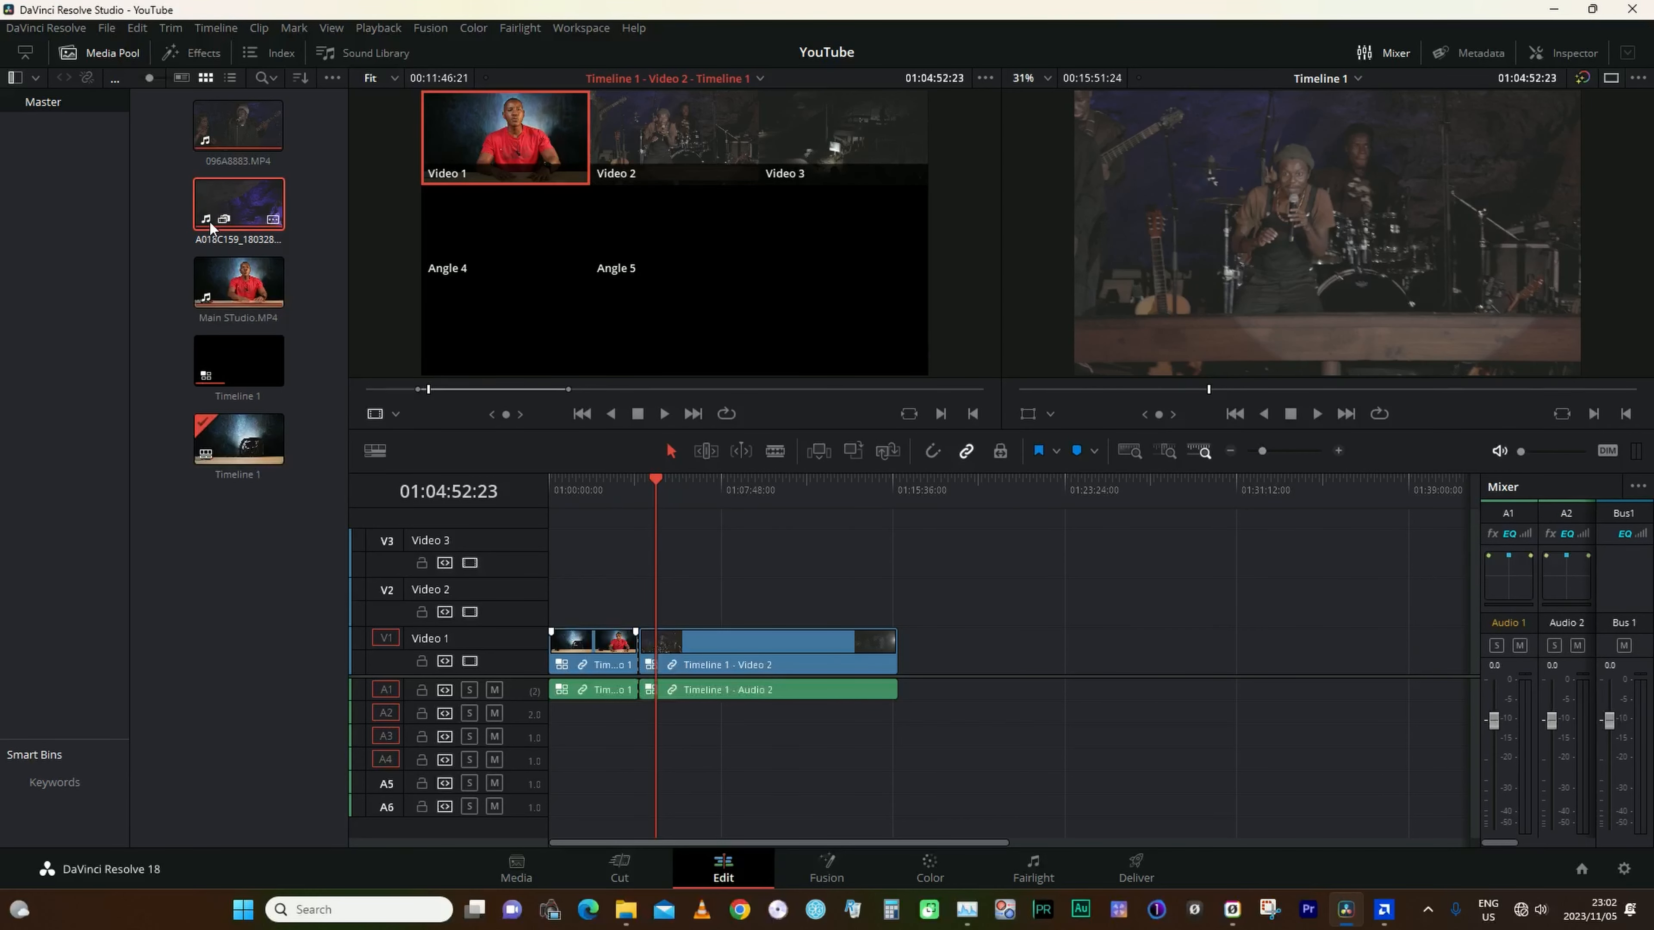
pyautogui.doubleClick(240, 216)
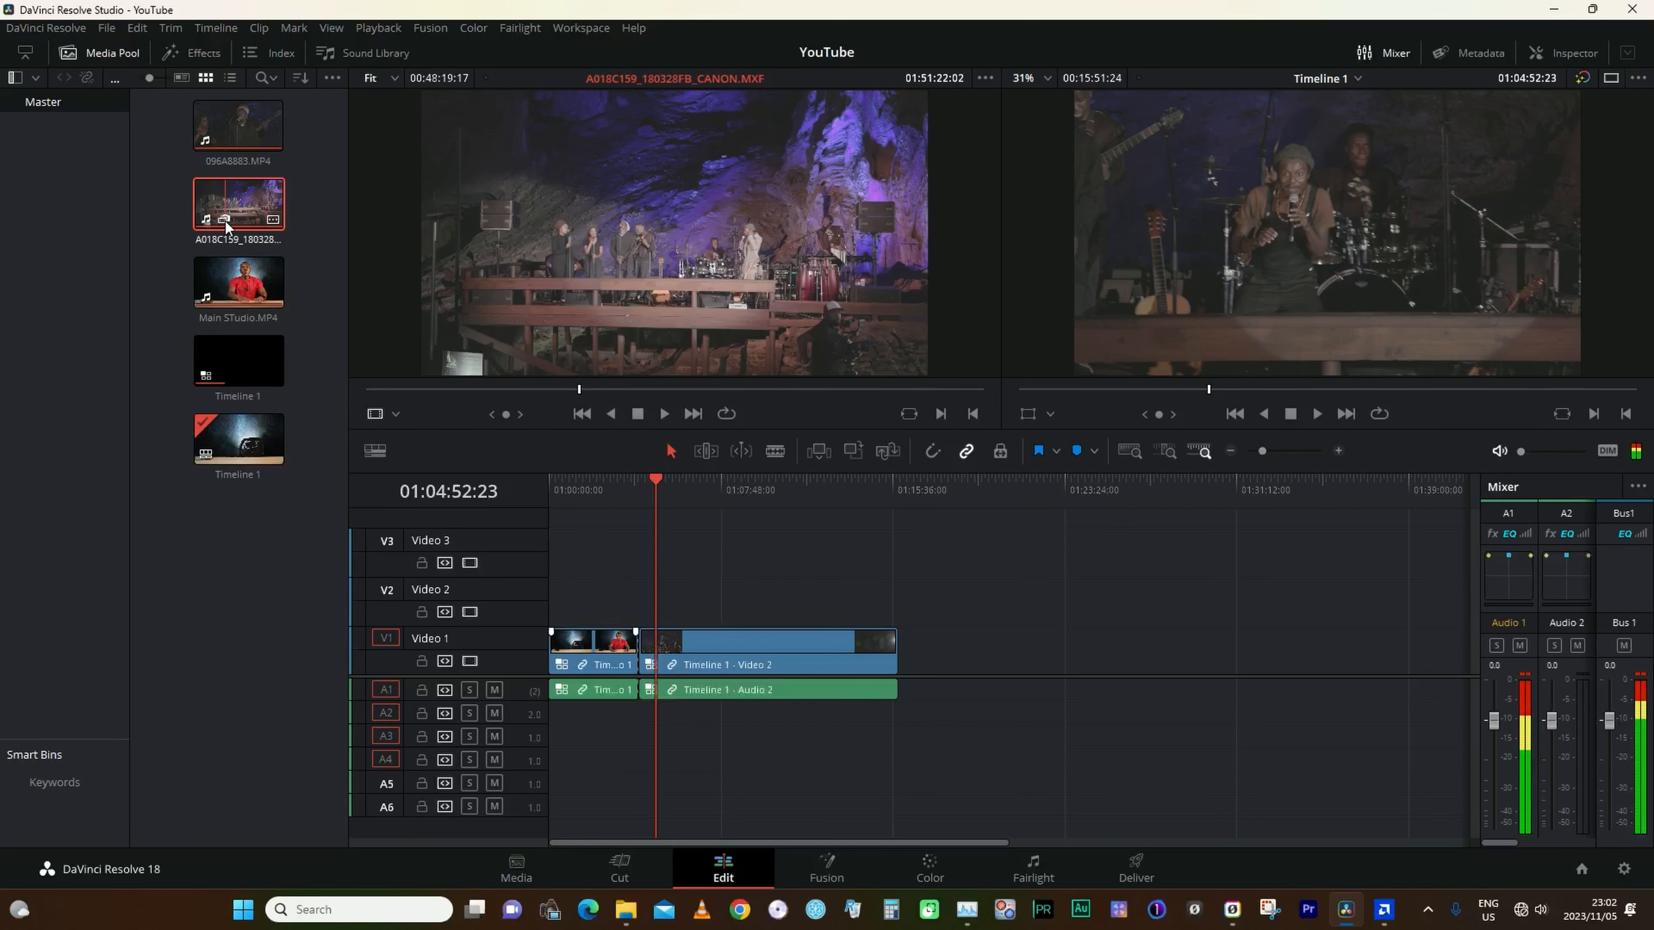
pyautogui.click(315, 240)
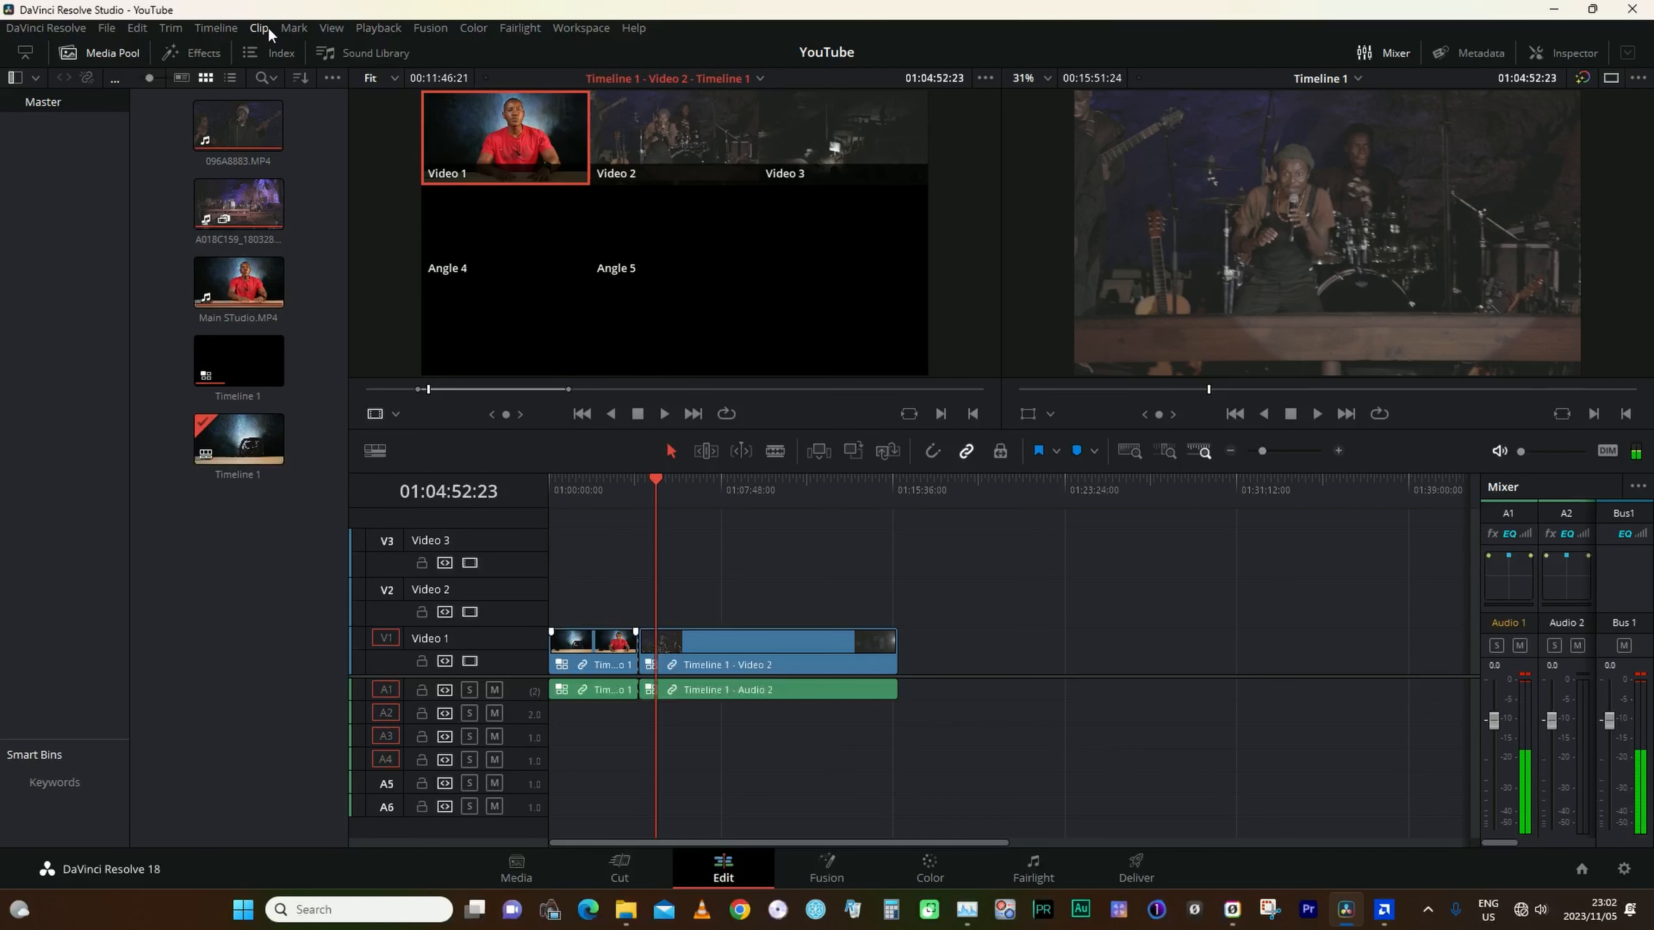
# - Switch Proxy Handling to Disable All Proxies and back to Prefer Proxies
pyautogui.click(389, 31)
pyautogui.moveTo(592, 65)
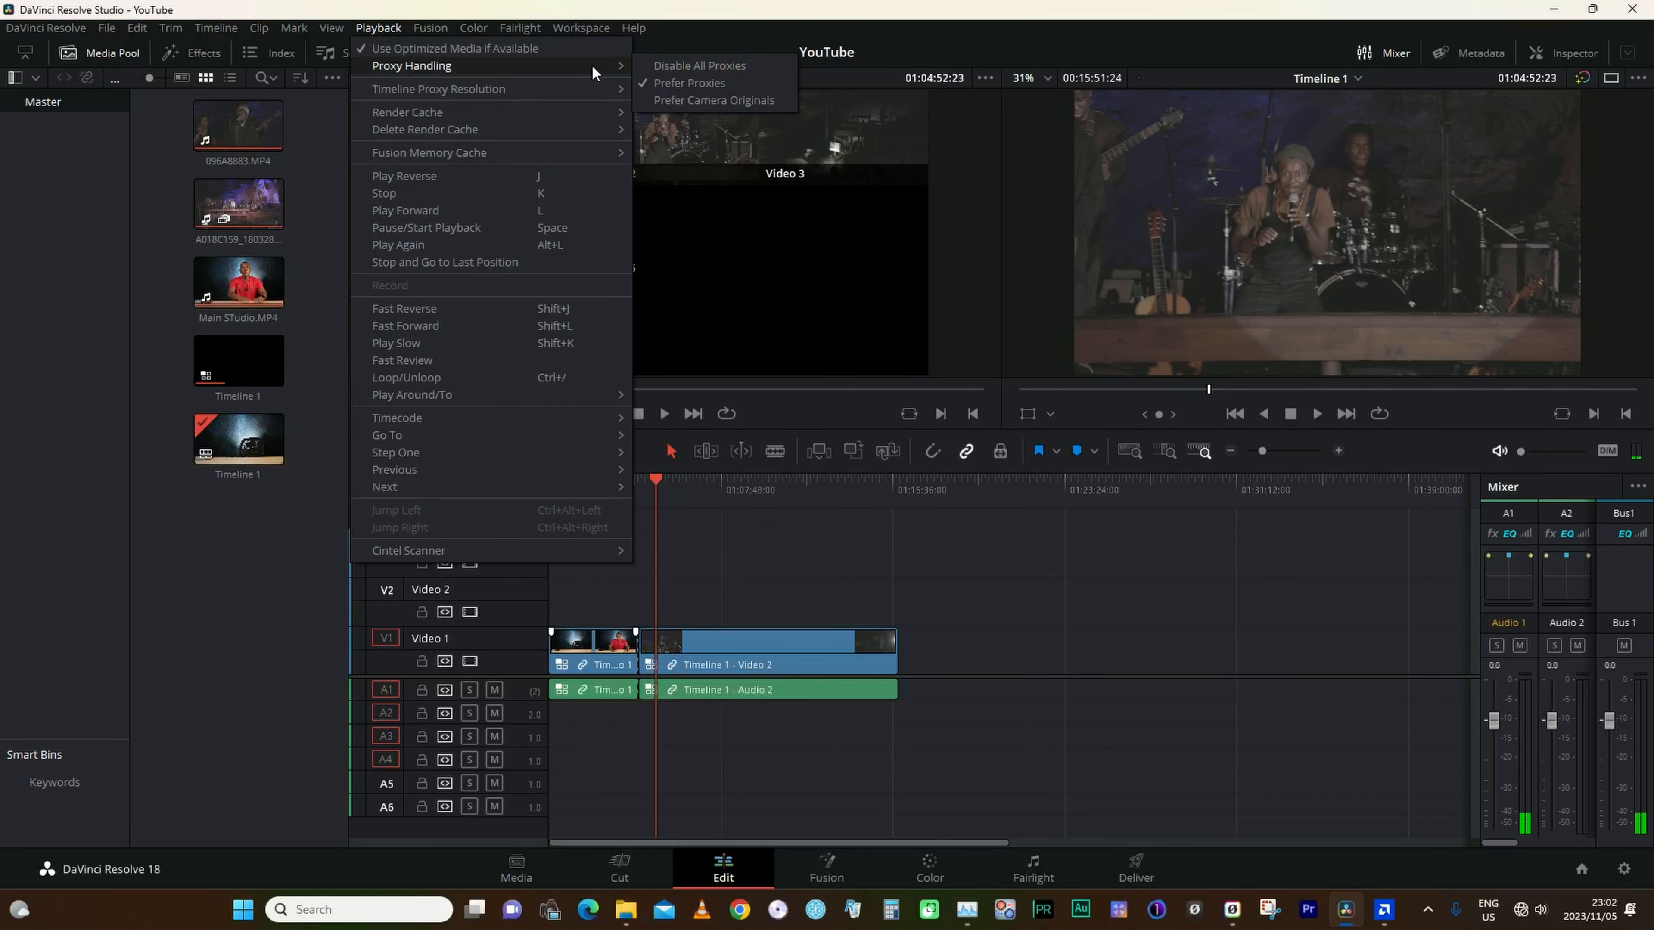
pyautogui.click(693, 65)
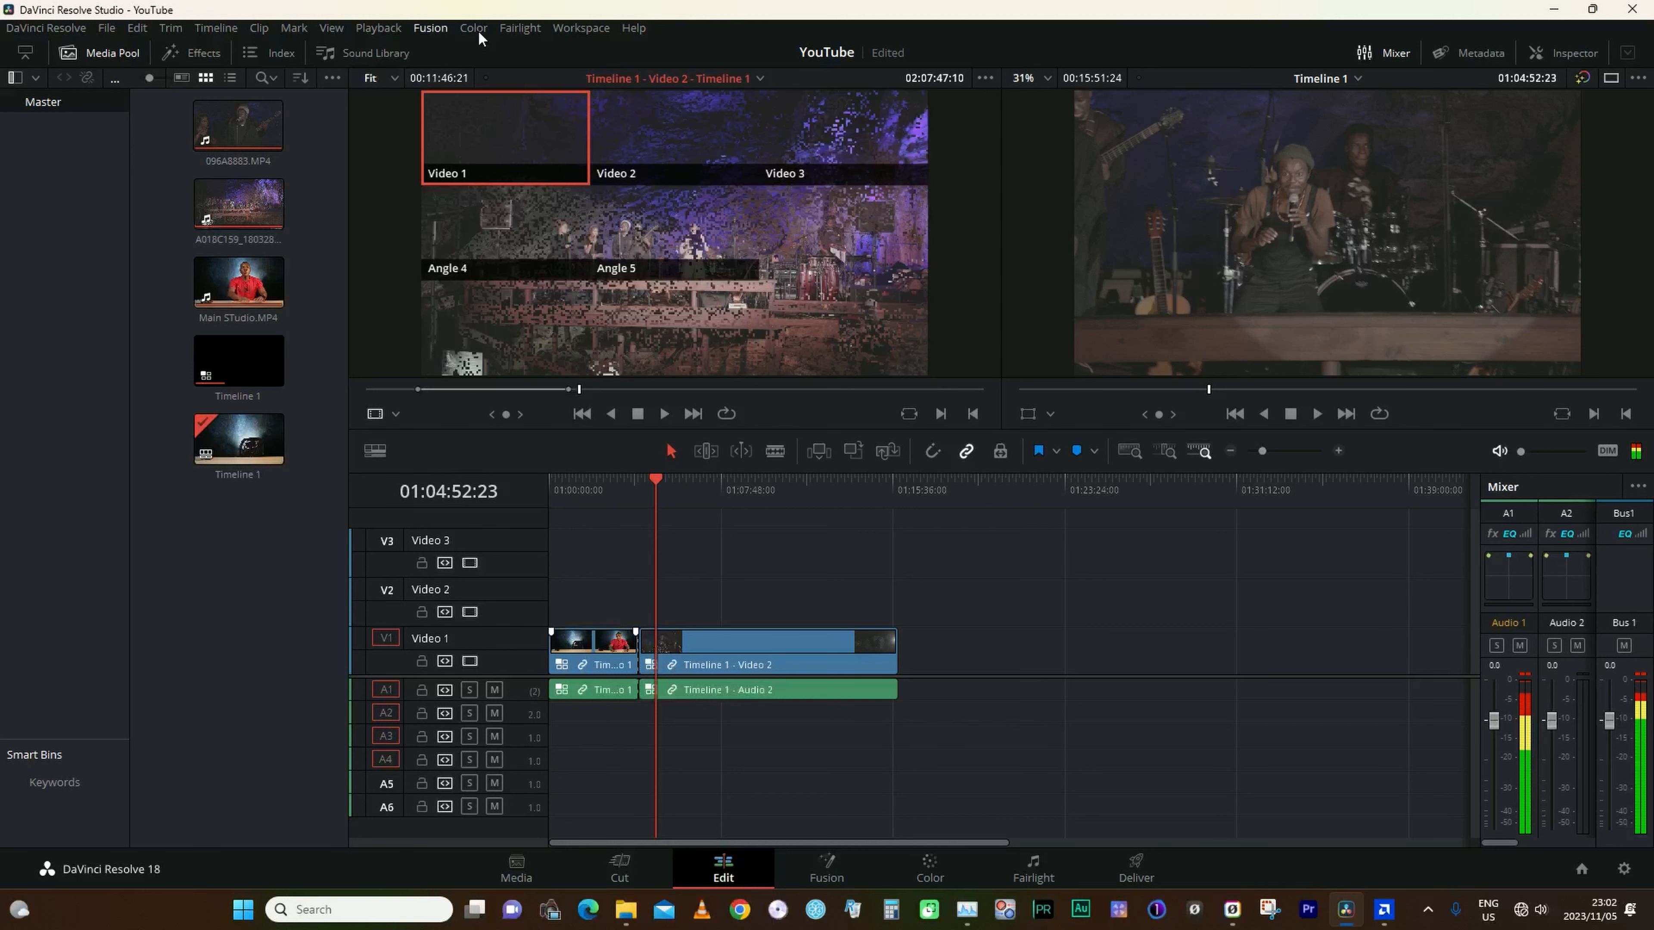
pyautogui.click(359, 32)
pyautogui.moveTo(589, 86)
pyautogui.moveTo(495, 66)
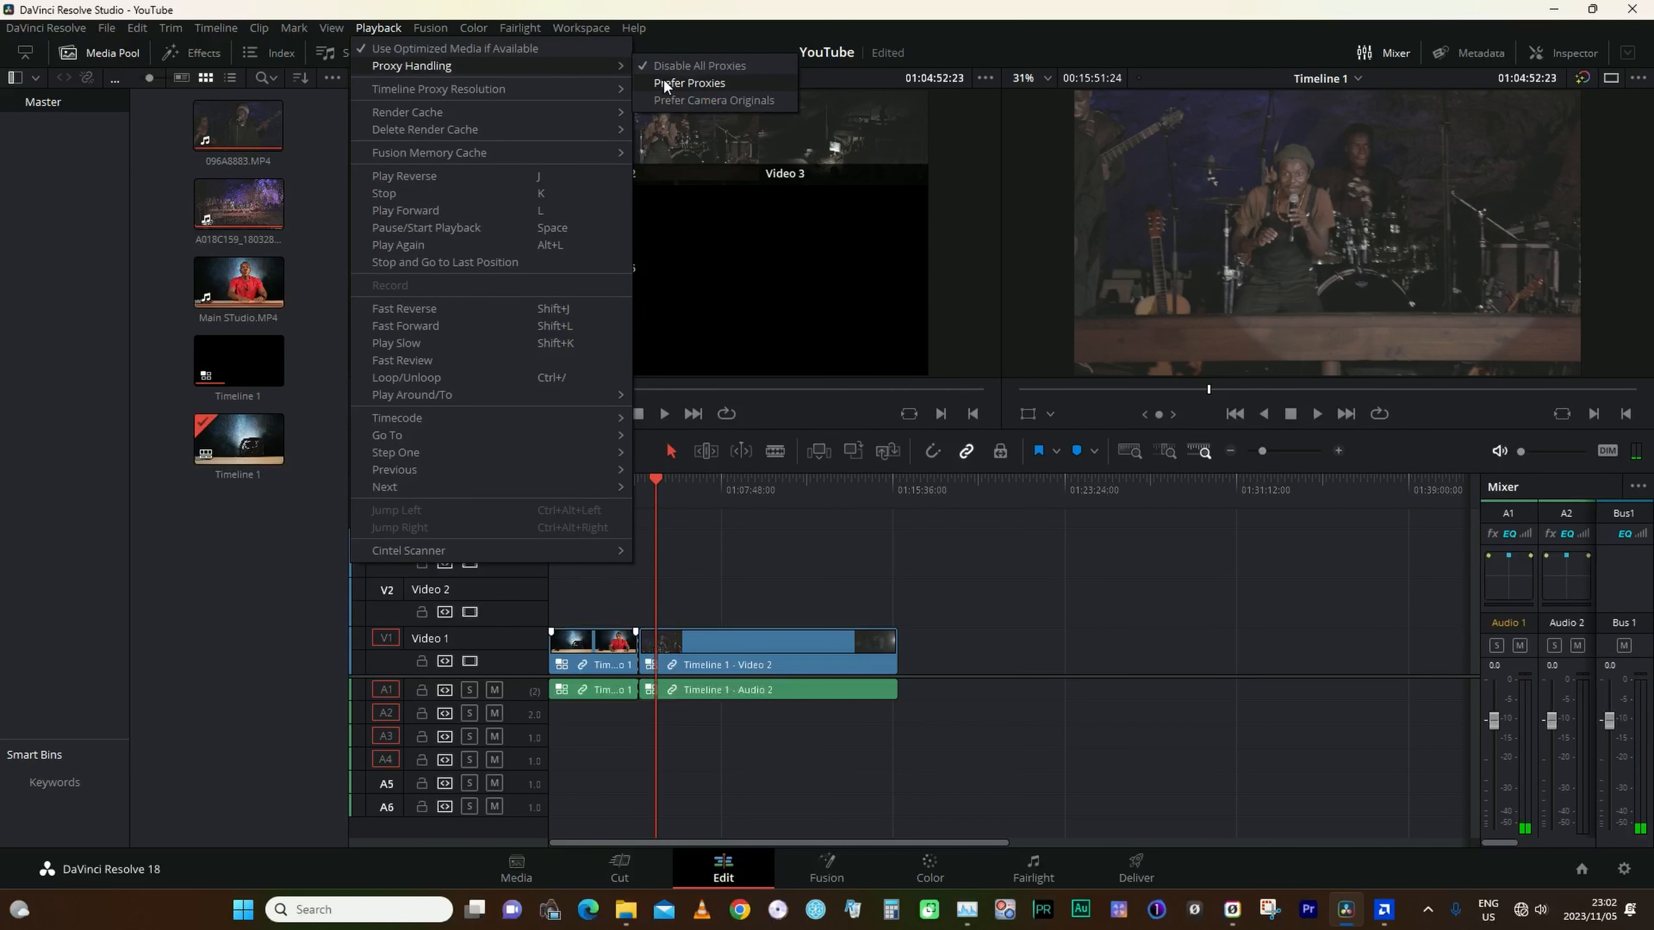
pyautogui.click(703, 84)
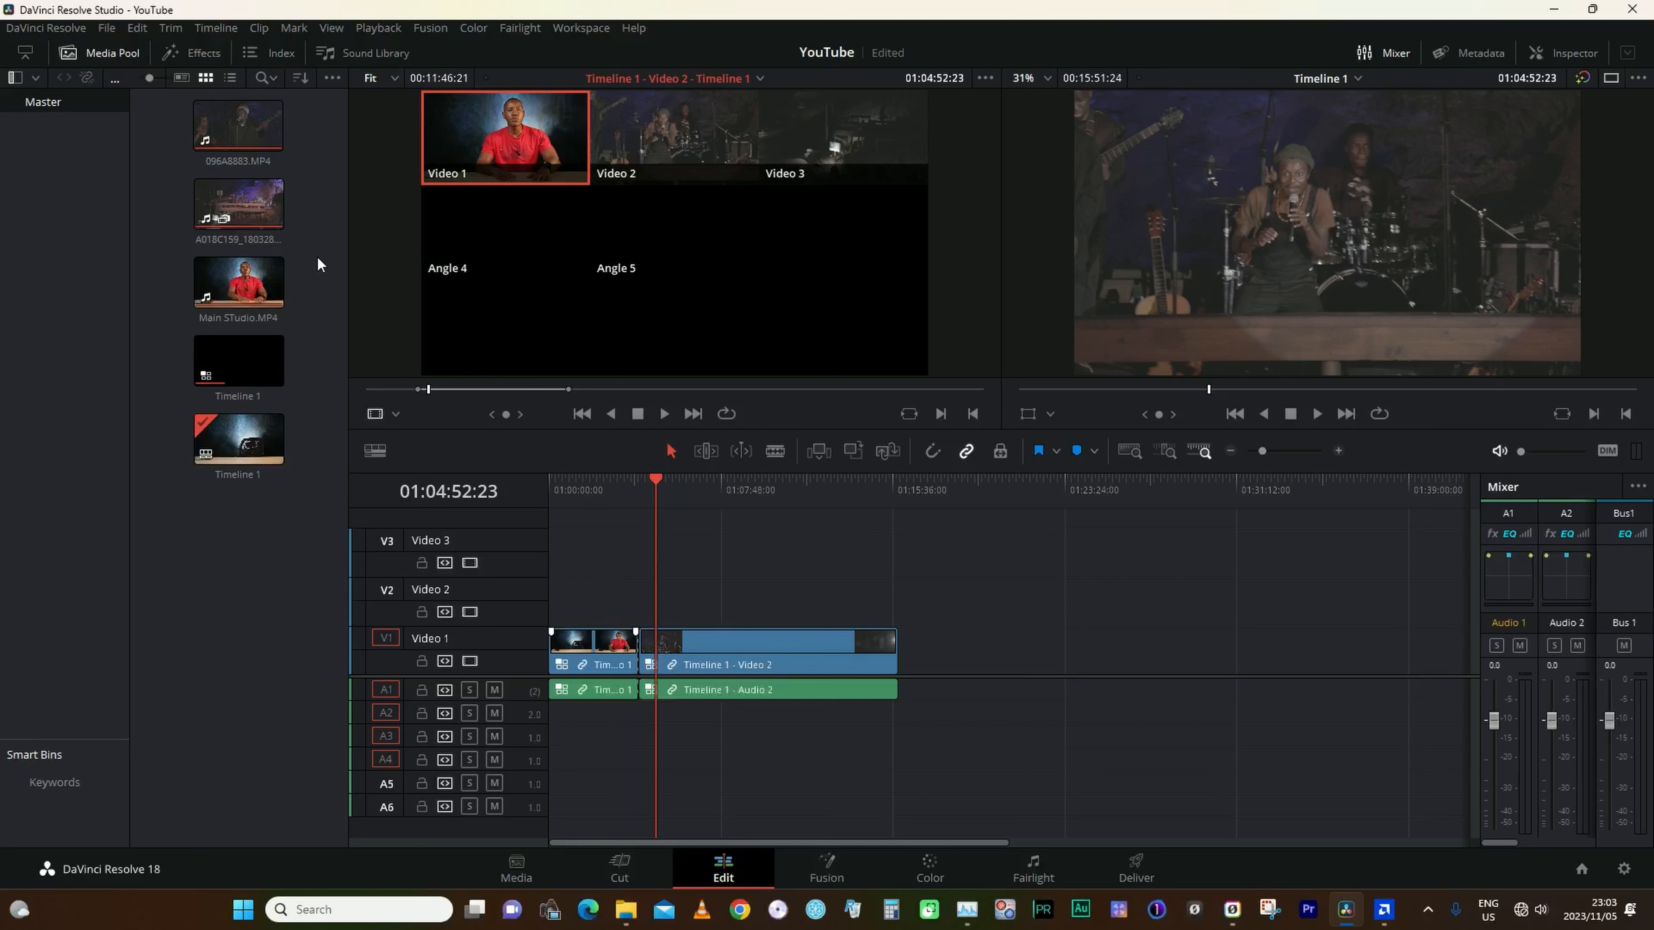
# - Relink the proxy of clip 096A8883.MP4 to 096A8883.mov from R5, 003 Main, 002 Main Concert
pyautogui.click(243, 122)
pyautogui.rightClick(244, 122)
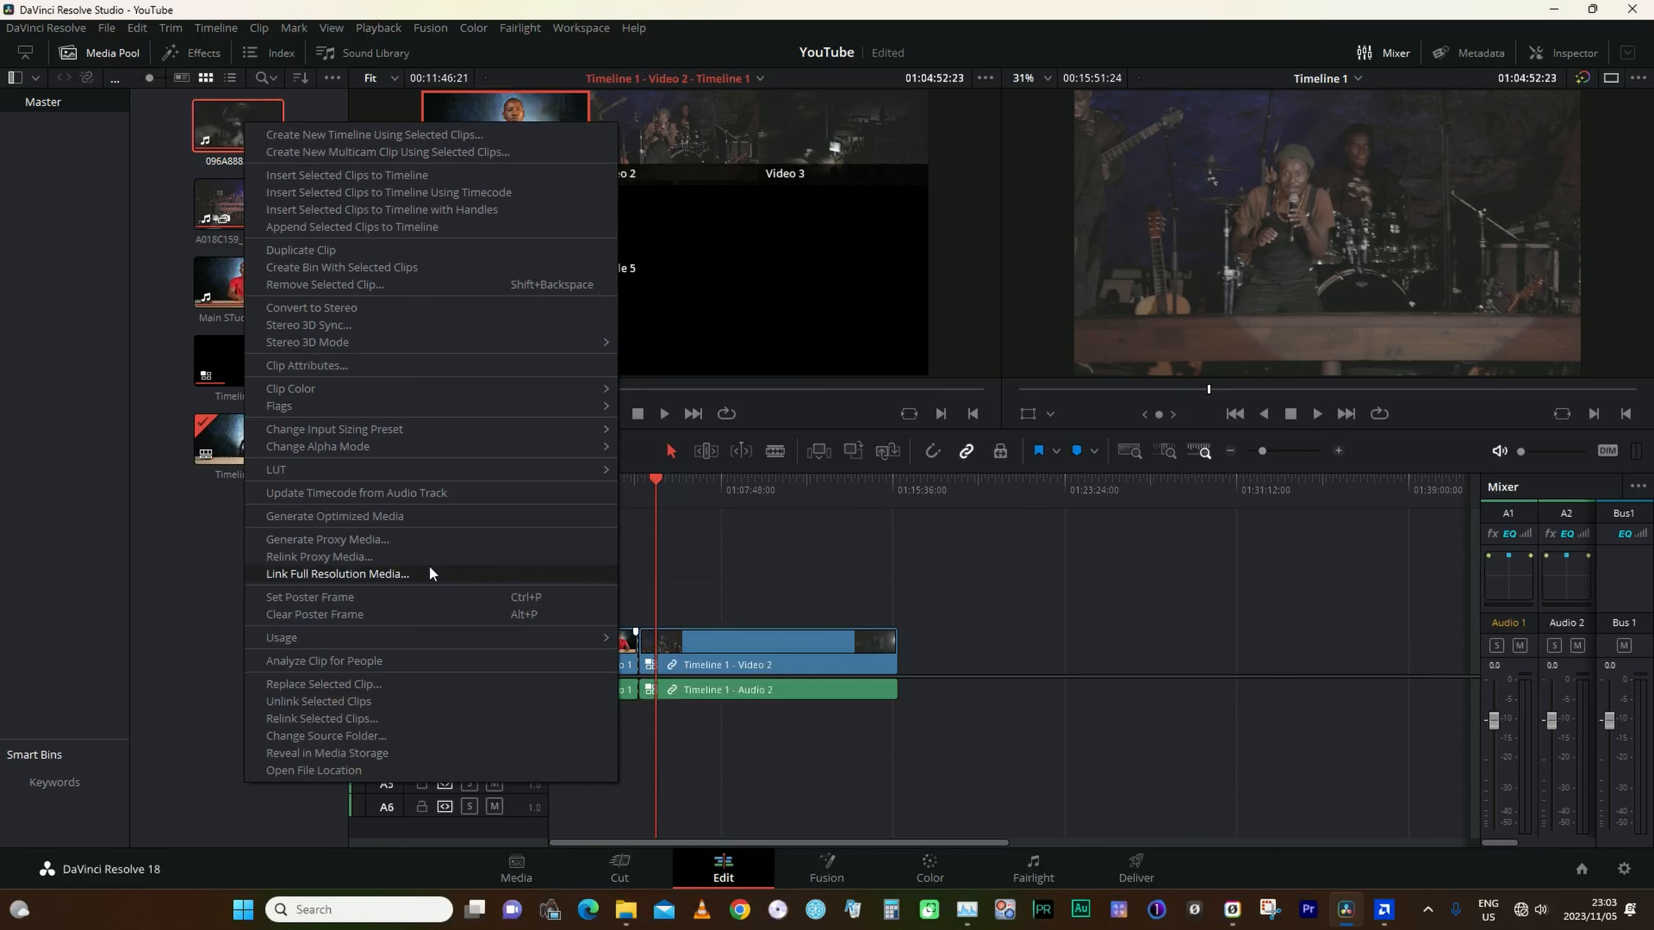
pyautogui.click(338, 558)
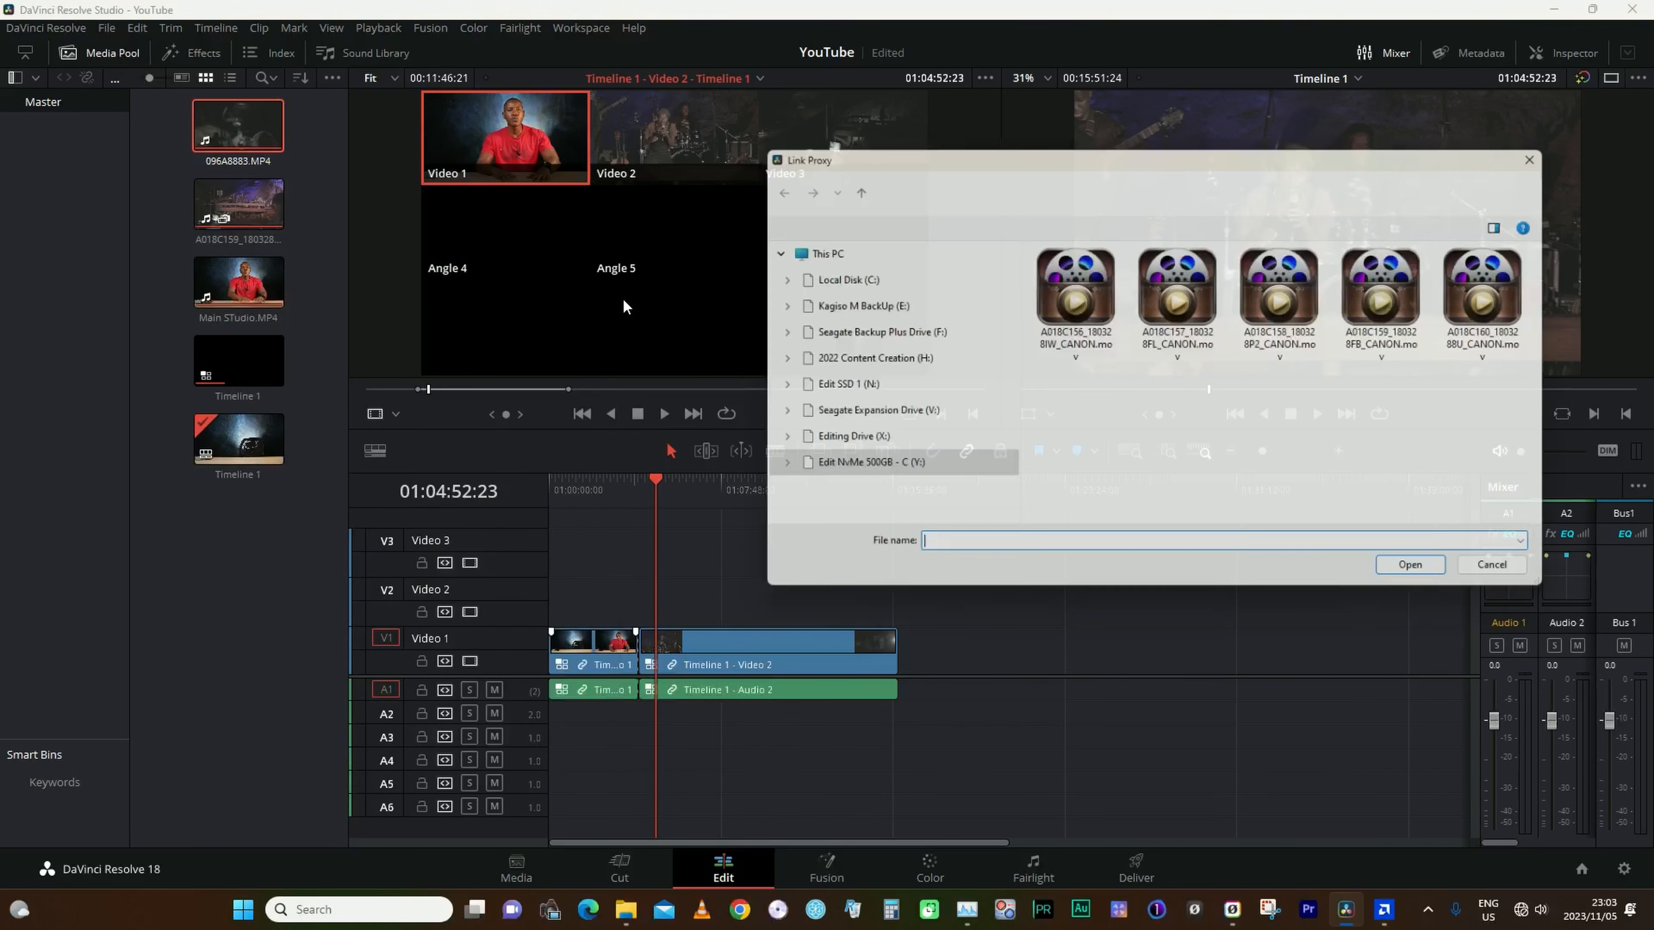
pyautogui.click(1100, 184)
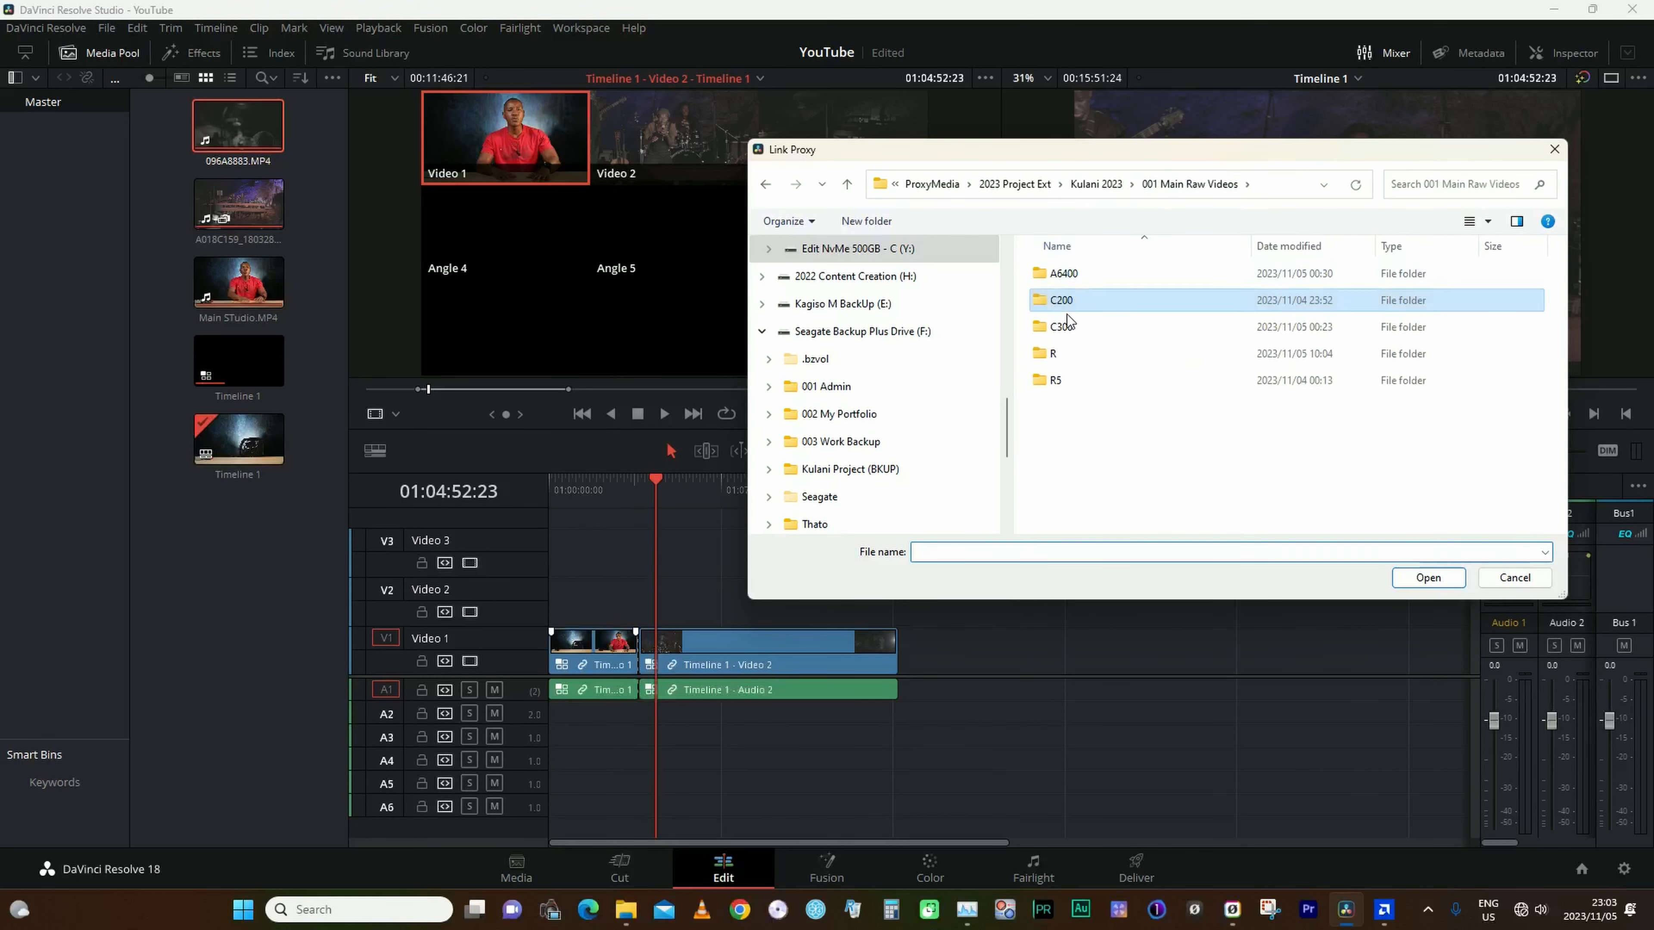
pyautogui.click(1068, 380)
pyautogui.doubleClick(1074, 274)
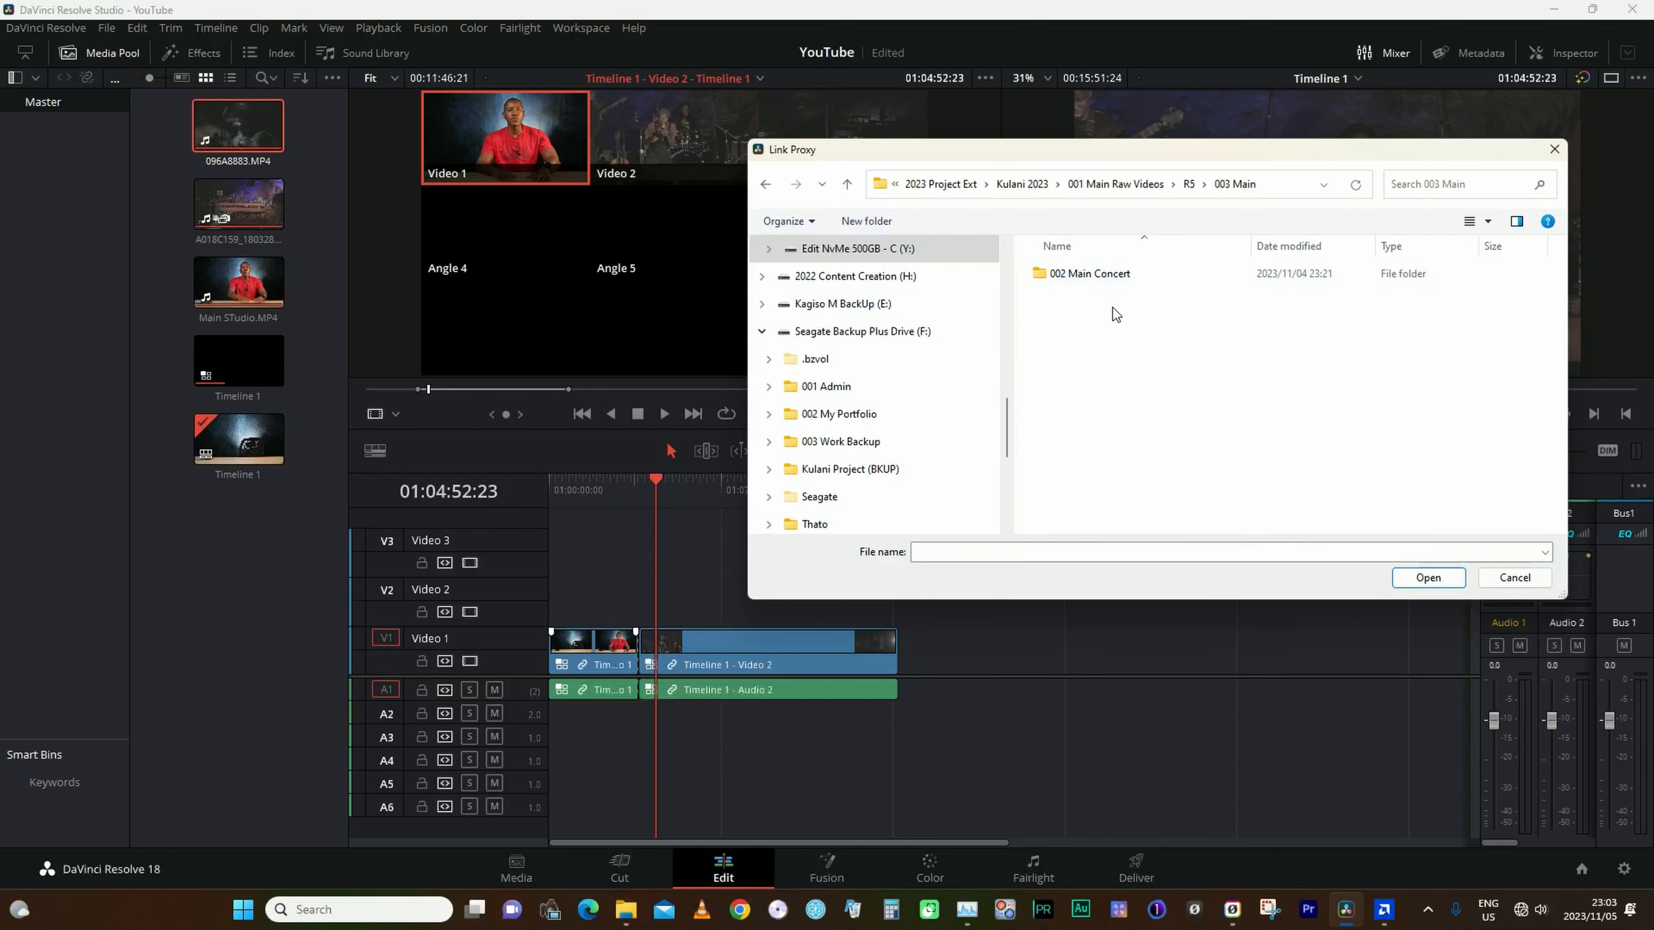
pyautogui.doubleClick(1110, 275)
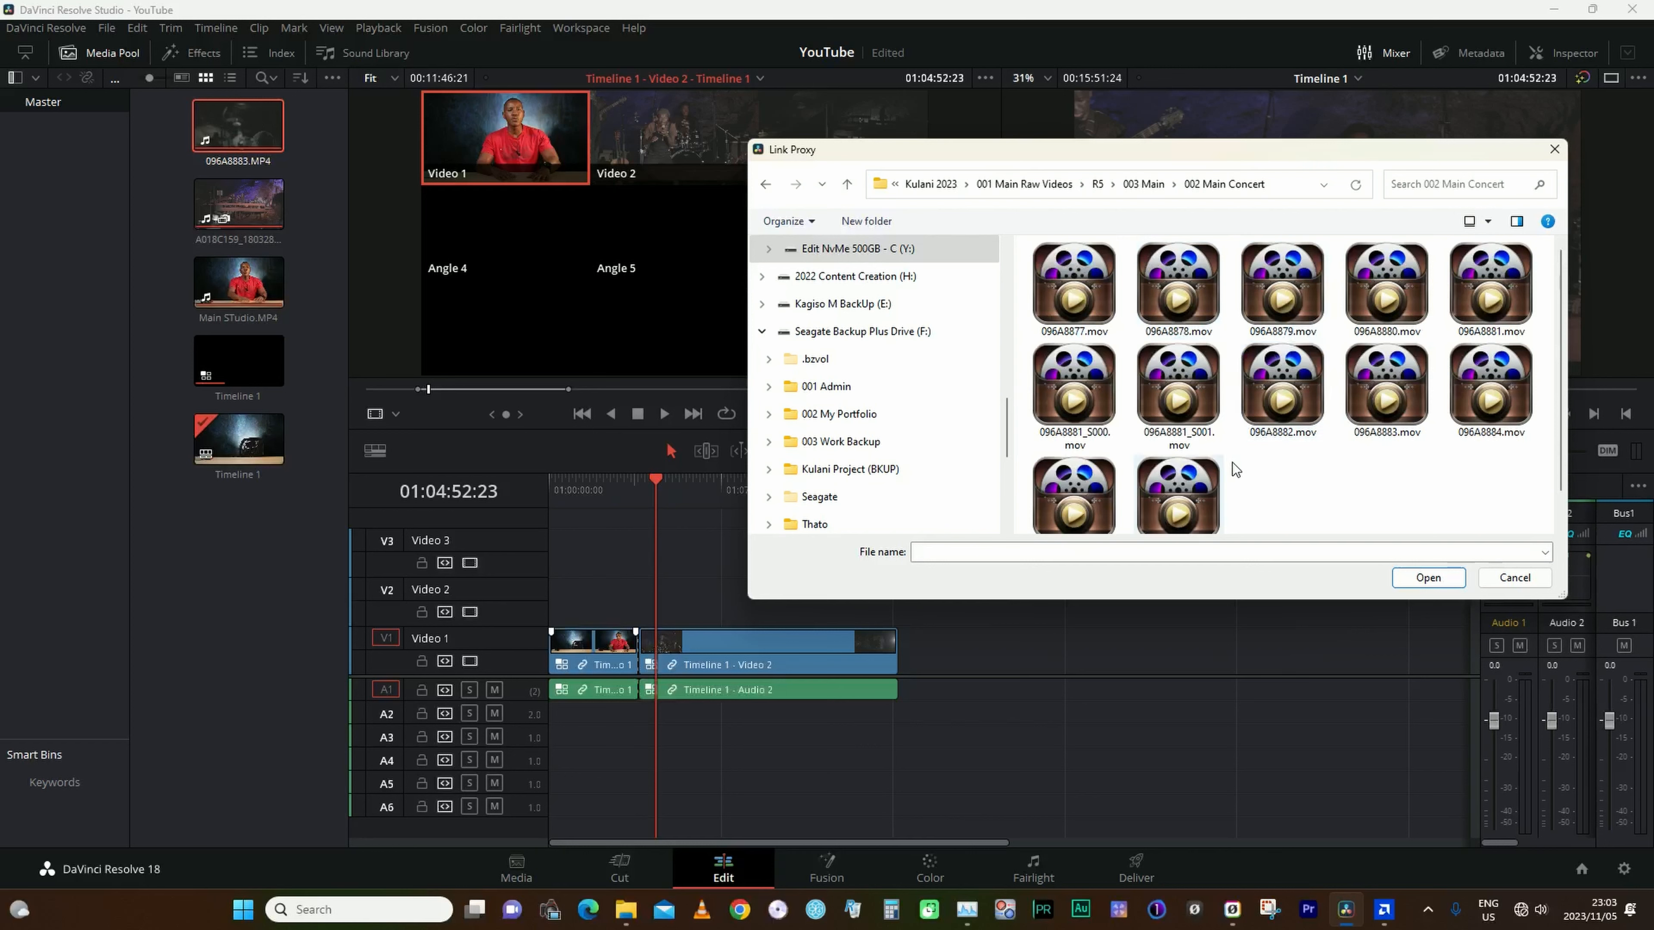
pyautogui.scroll(-1, 1315, 453)
pyautogui.click(1409, 370)
pyautogui.click(1422, 578)
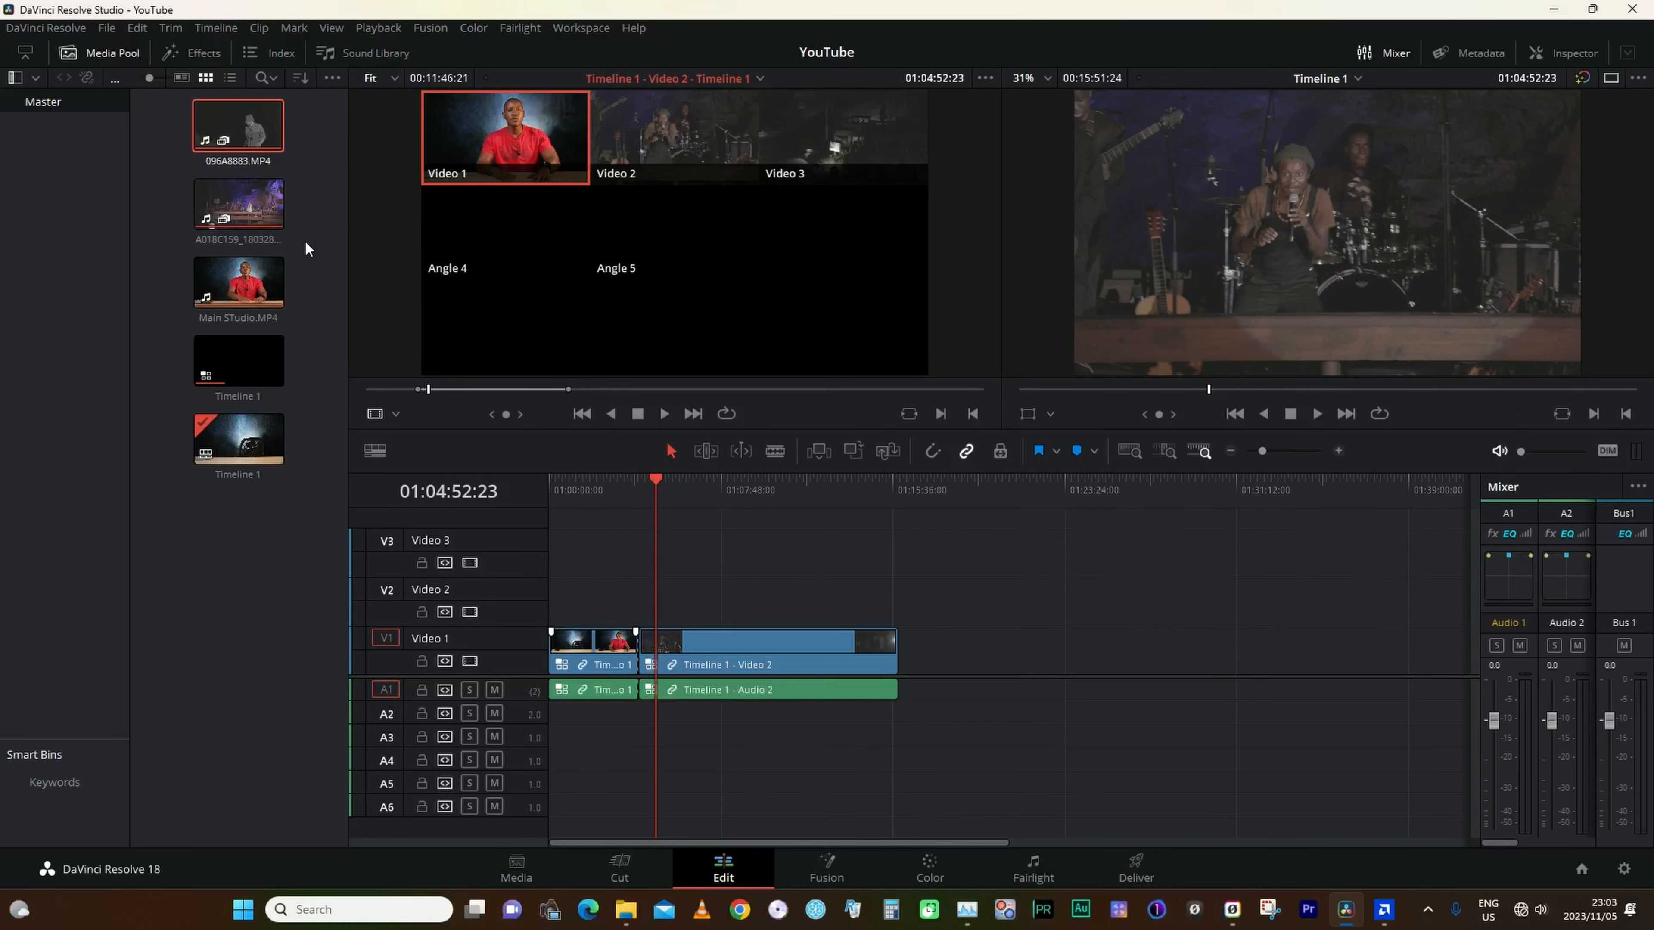
# - Play Timeline 1 from 01:05:44:17, speed playback up to 2x and stop to check how the proxies play
pyautogui.click(674, 498)
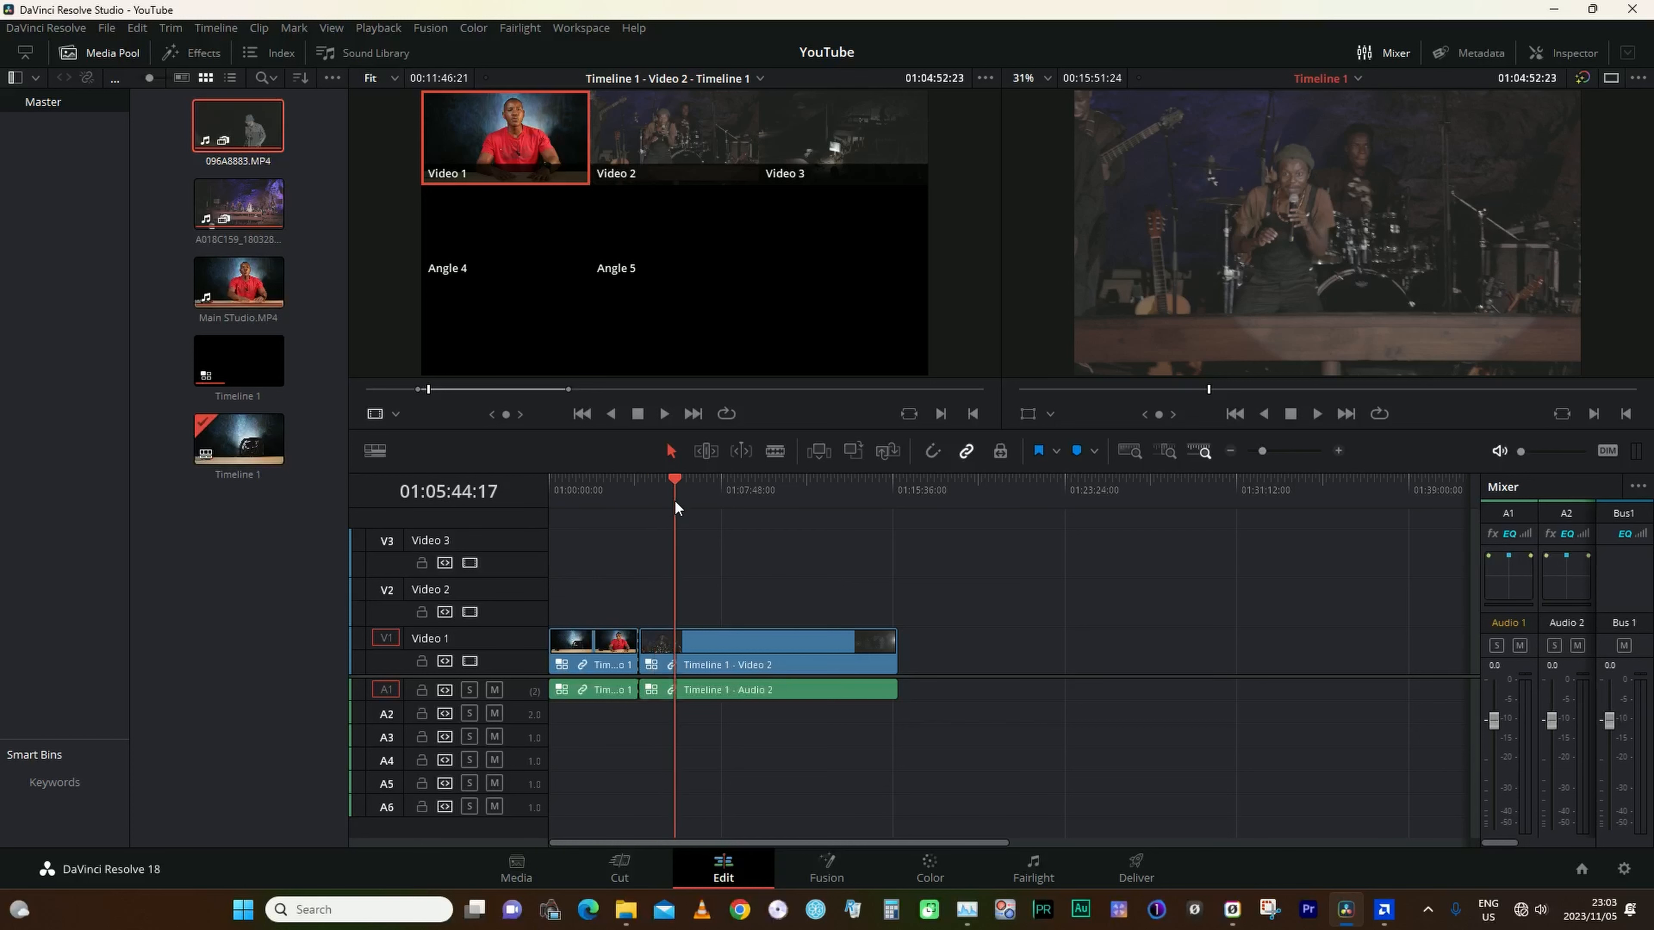
pyautogui.press('space')
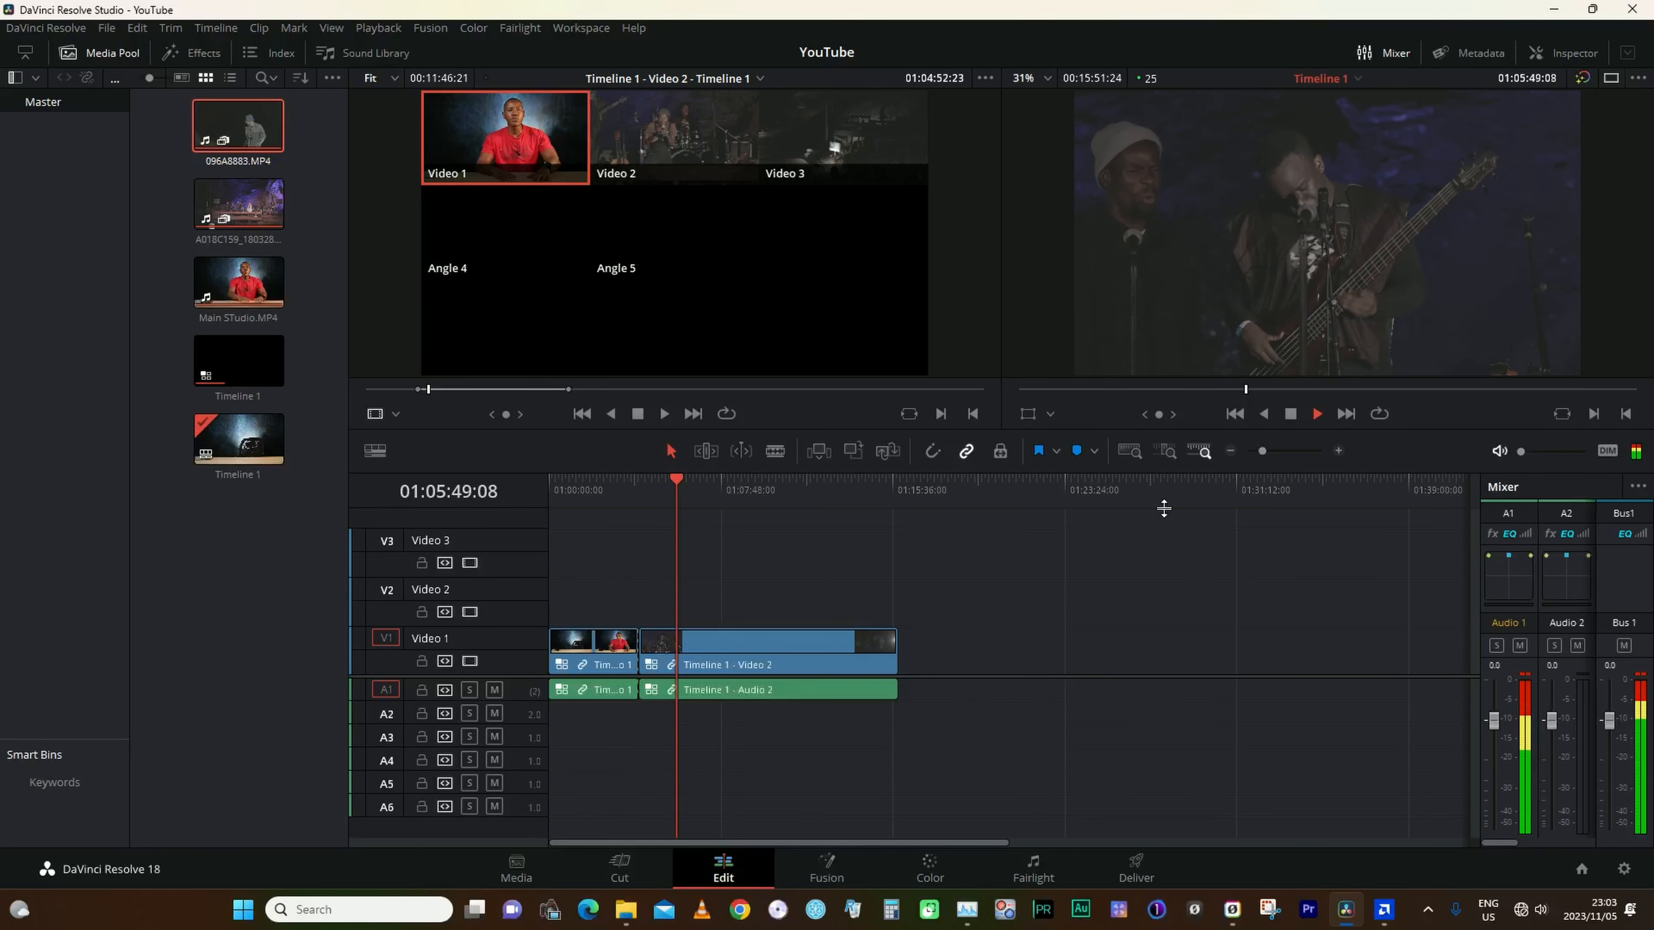
pyautogui.press('l')
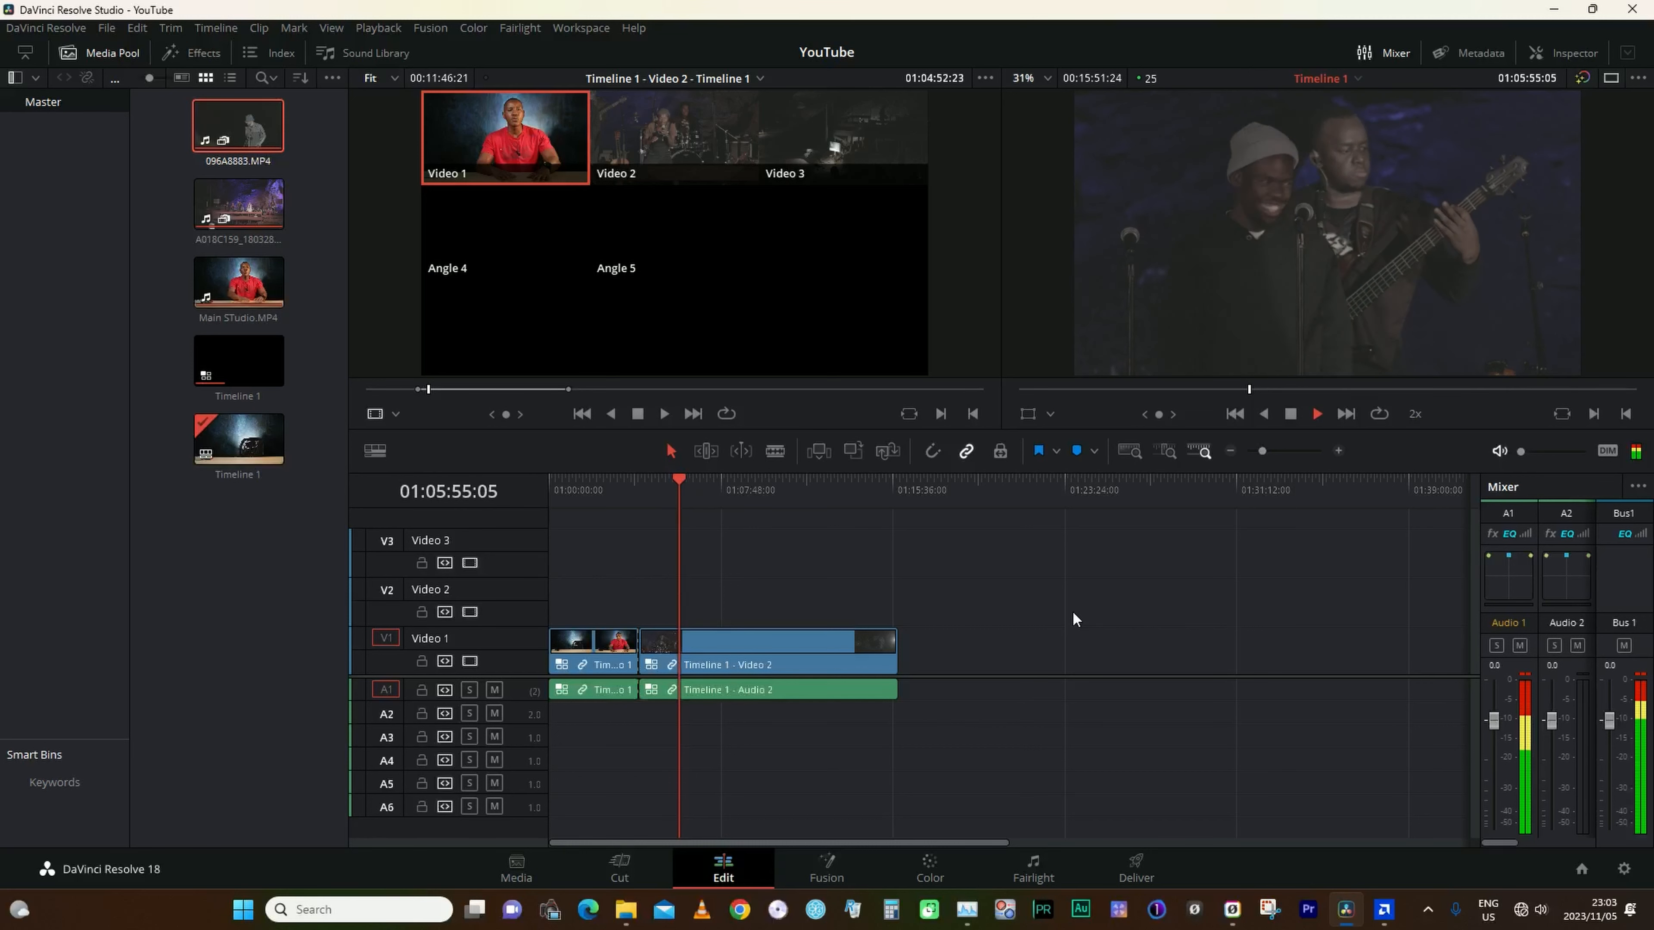
pyautogui.press('space')
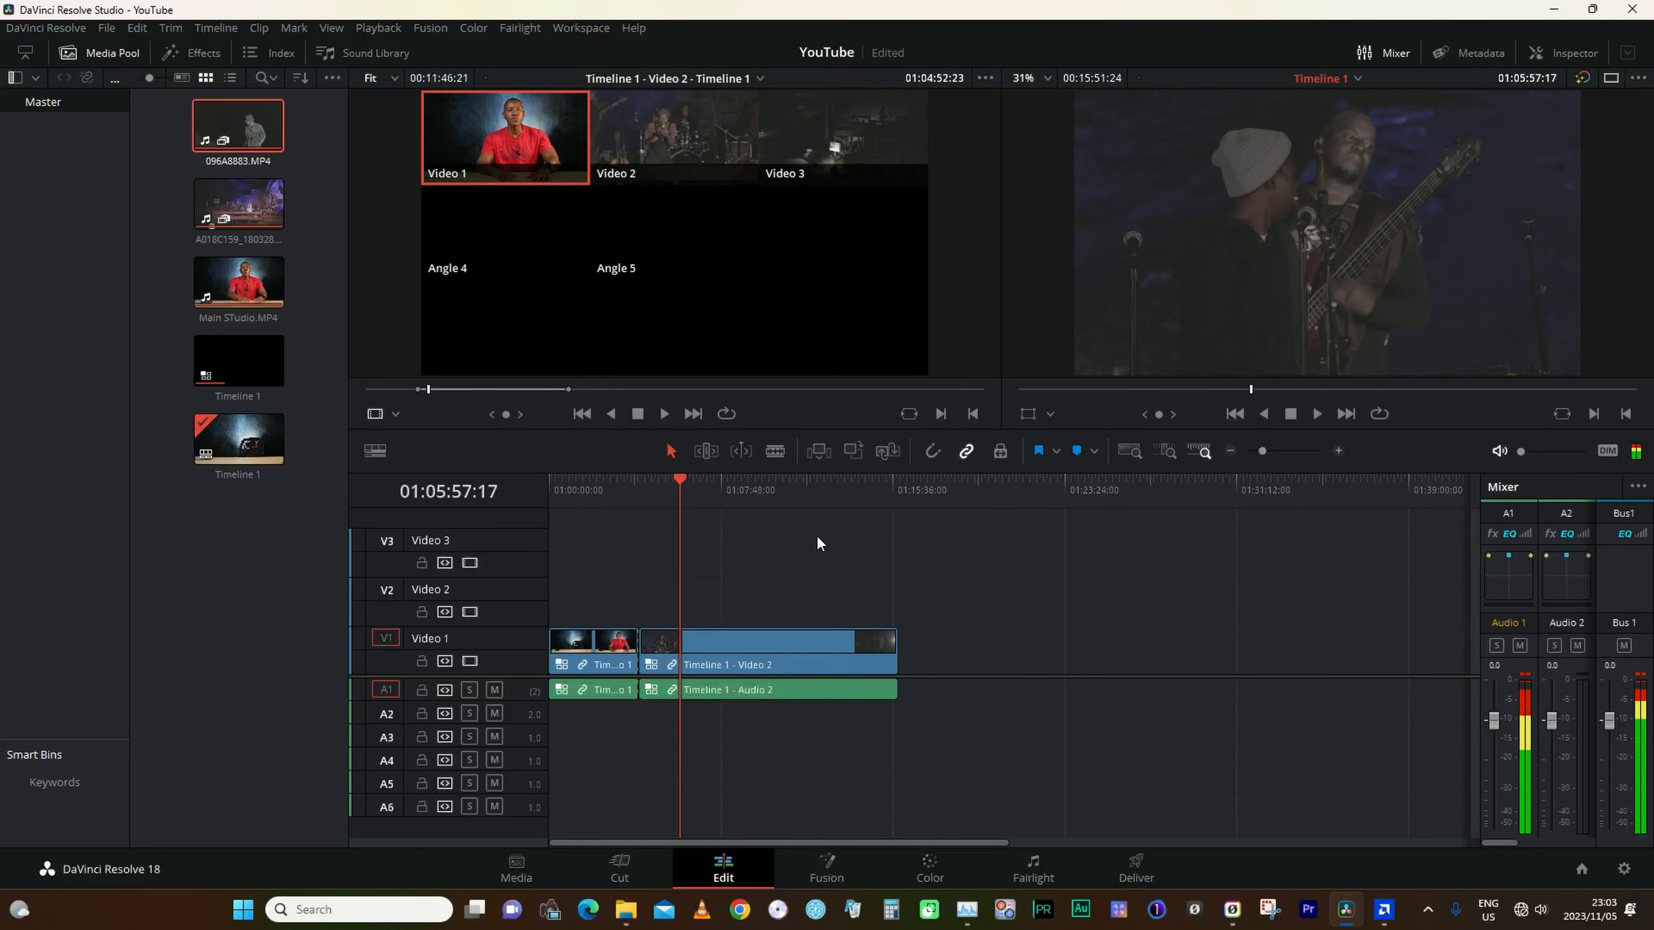
# - Switch the source viewer to Multicam mode and play a short stretch of the timeline with all angles showing
pyautogui.click(397, 414)
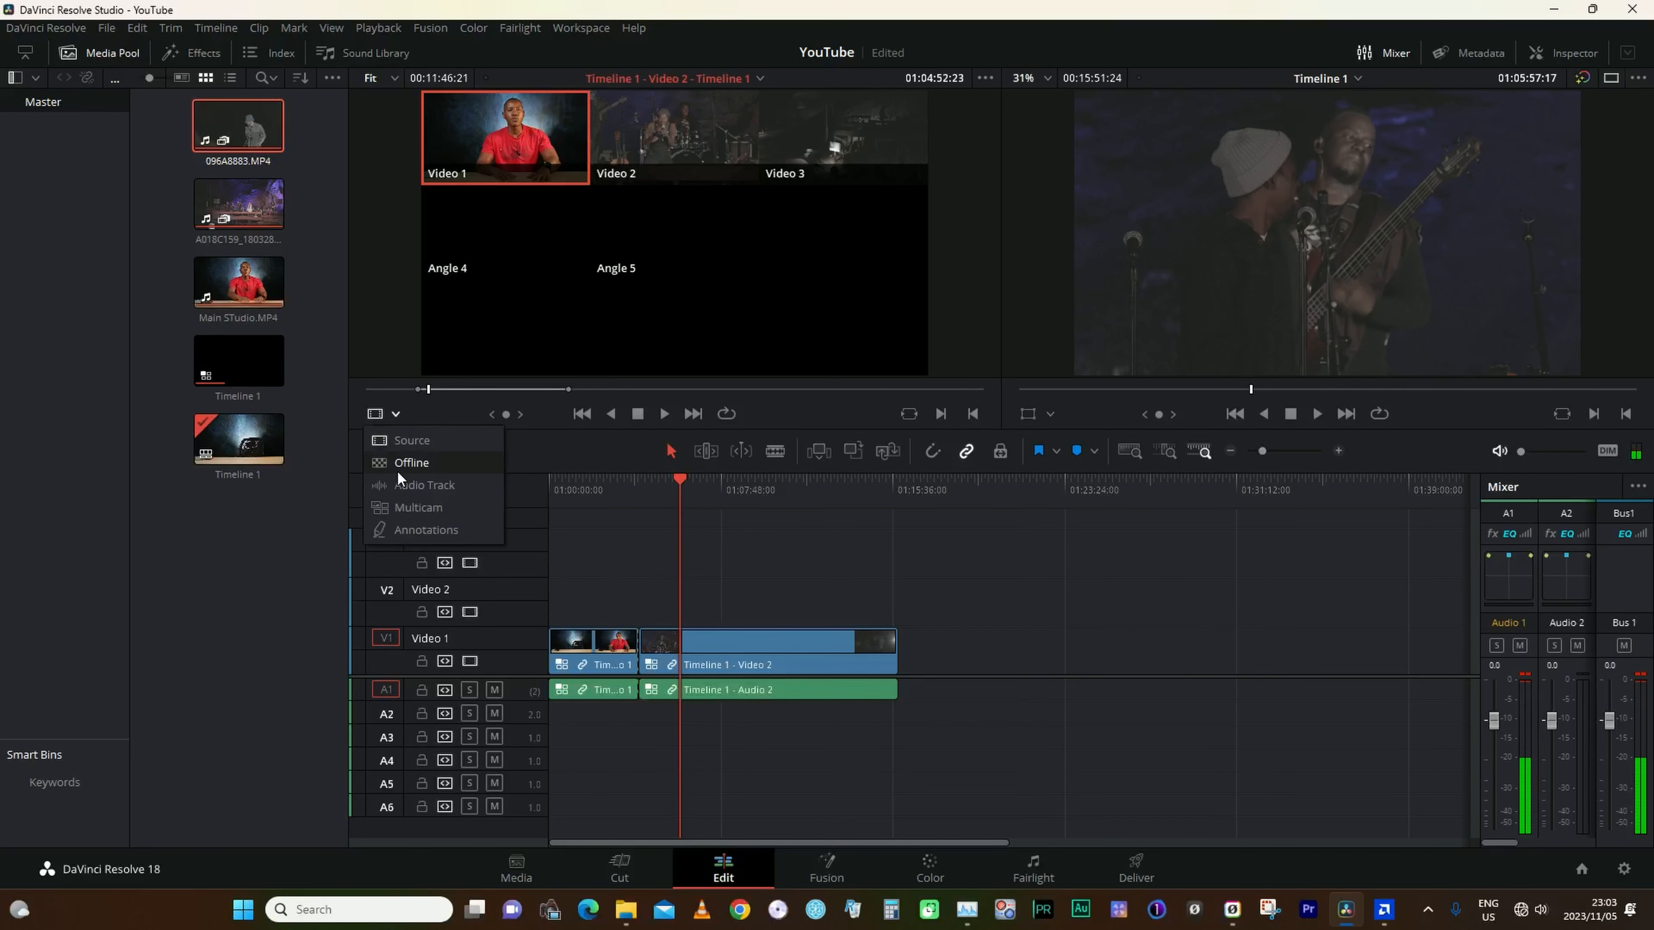
pyautogui.click(409, 507)
pyautogui.press('space')
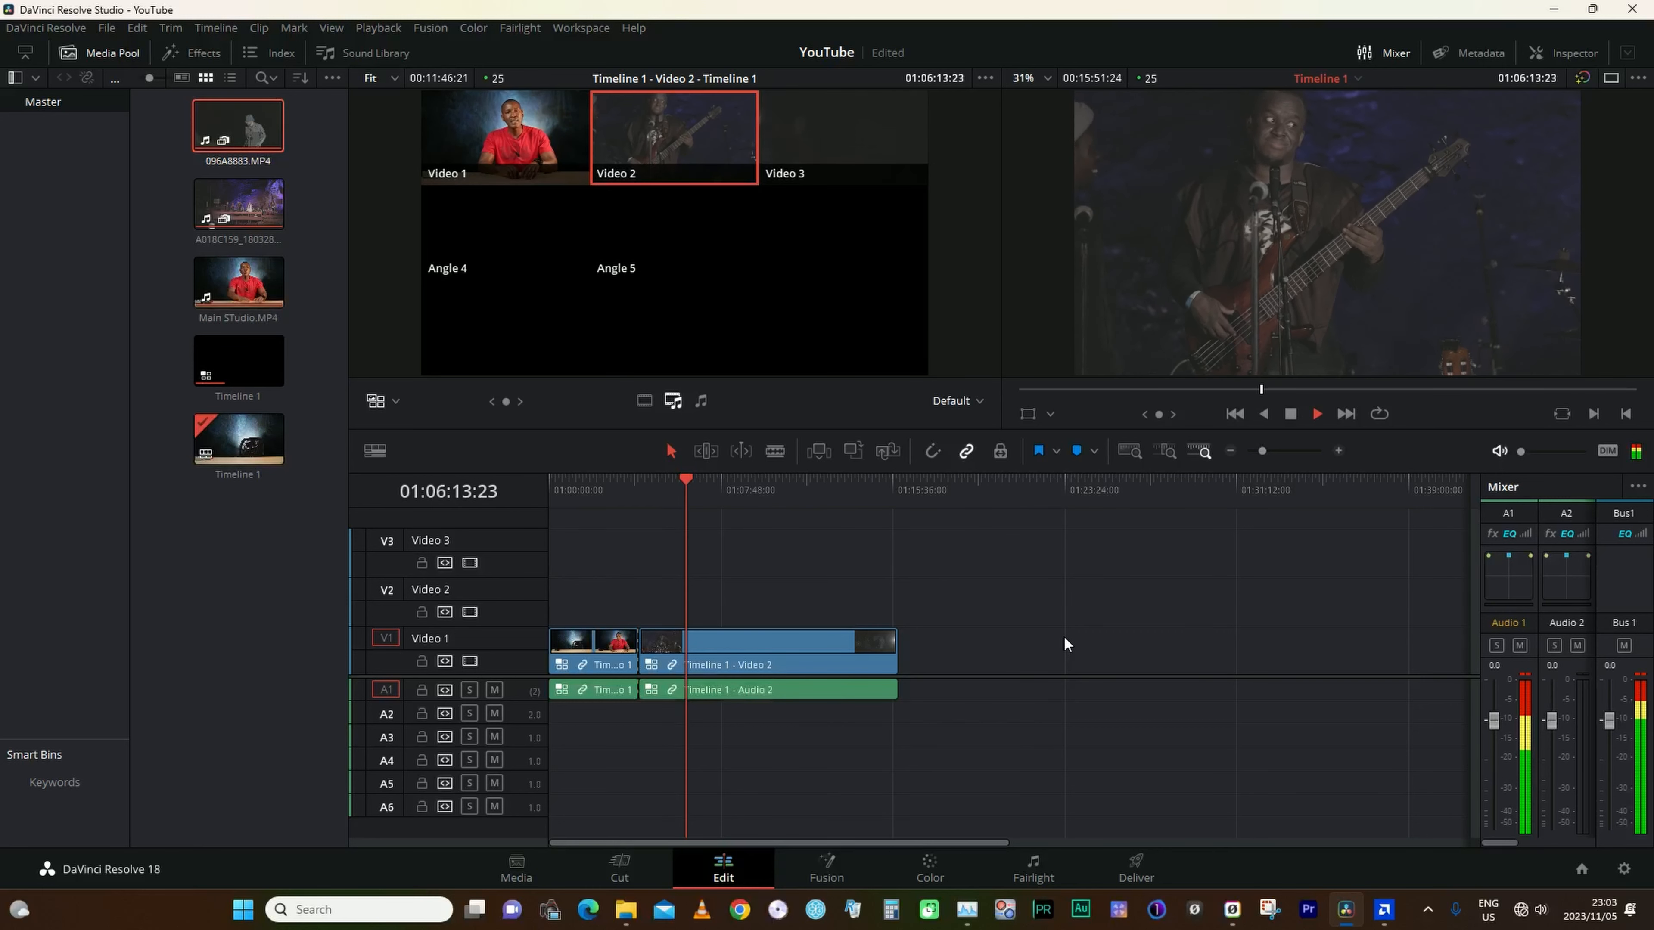
pyautogui.press('space')
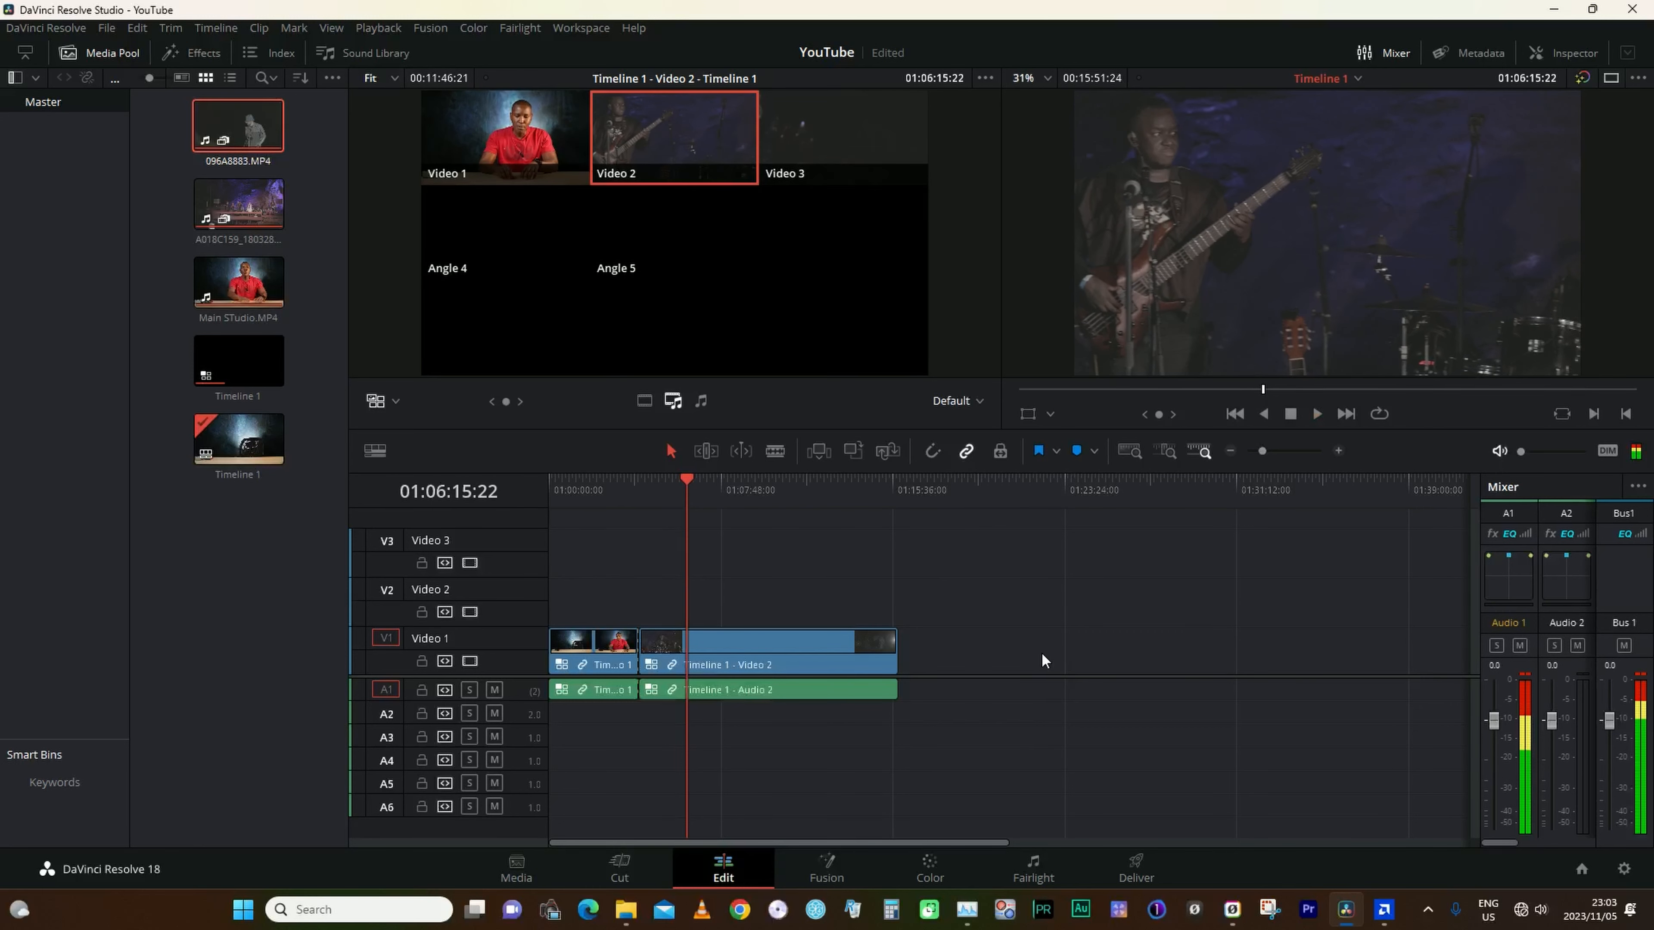